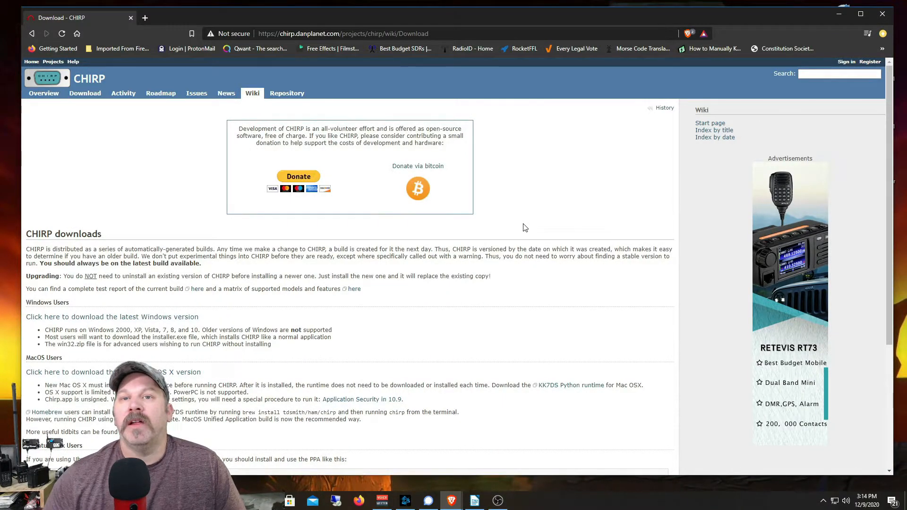
# Review the CHIRP downloads page for each operating system's build, return from the latest-build listing to the main site, and open Issues.
pyautogui.scroll(-4, 524, 228)
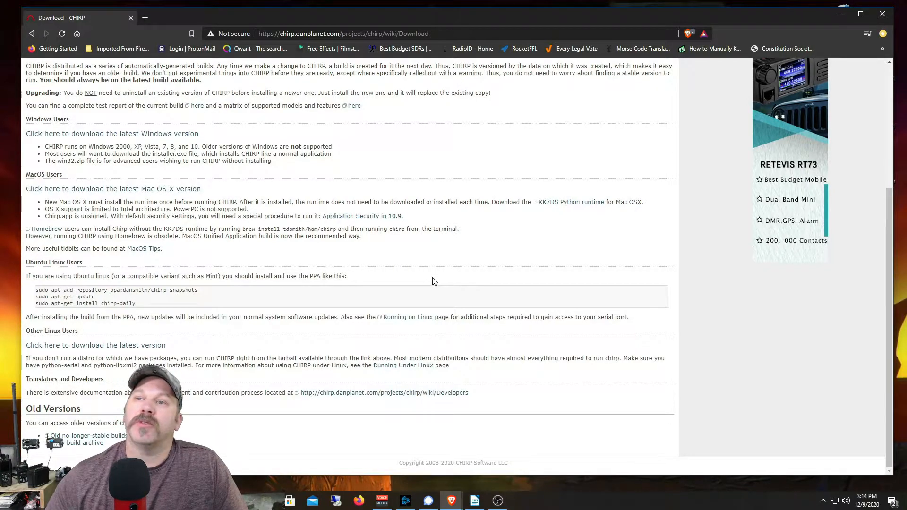
pyautogui.scroll(4, 434, 282)
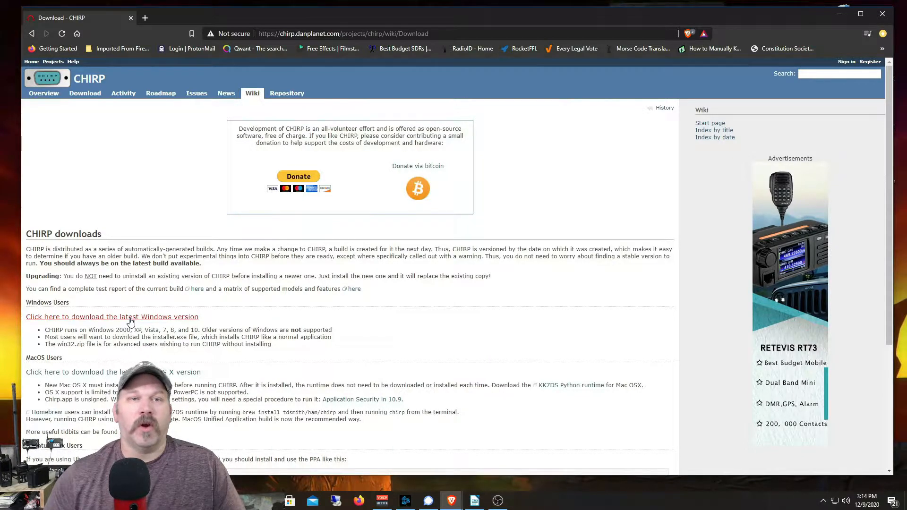
pyautogui.scroll(-4, 131, 322)
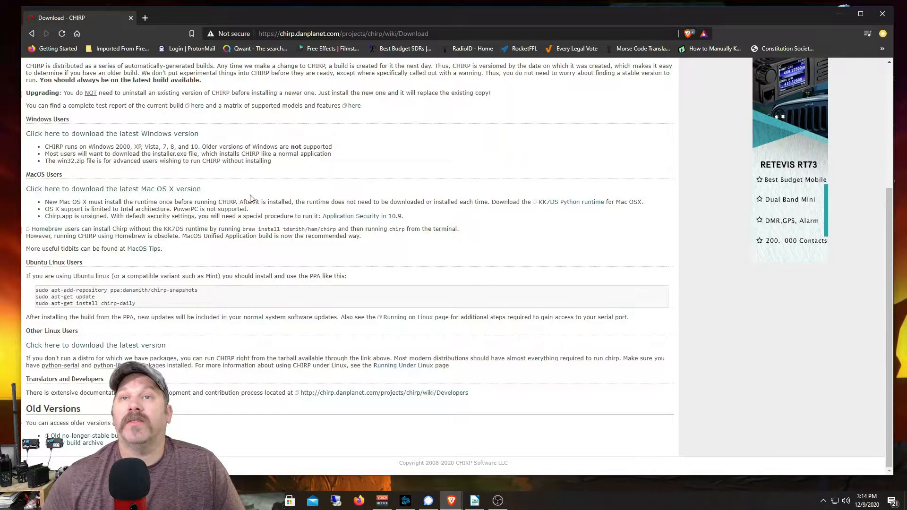
pyautogui.scroll(4, 294, 188)
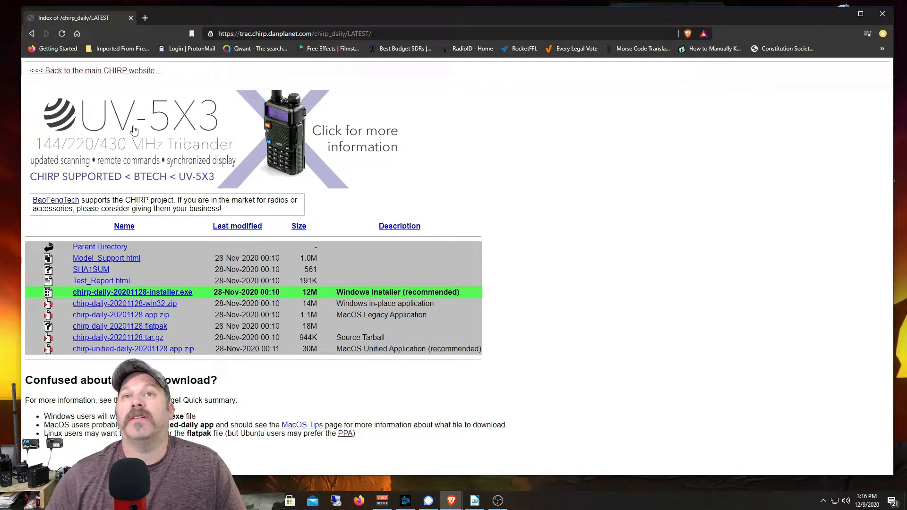
pyautogui.click(102, 72)
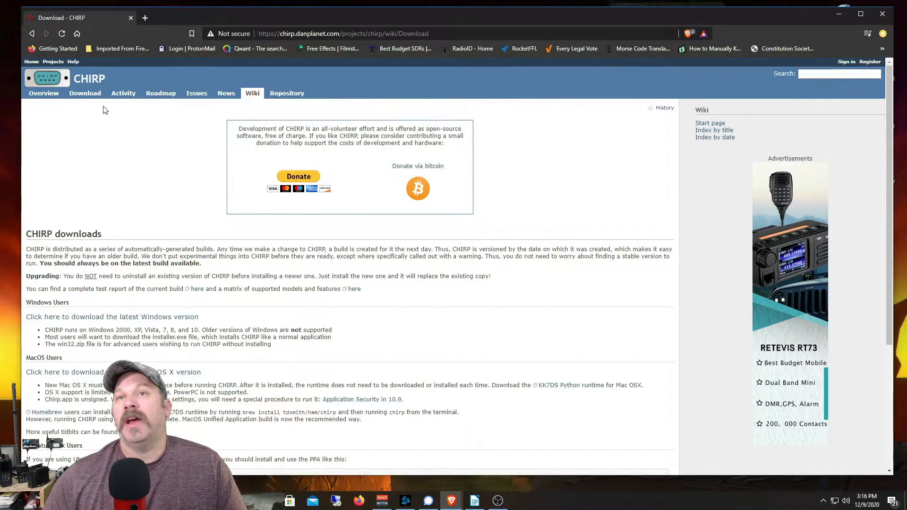
pyautogui.click(193, 98)
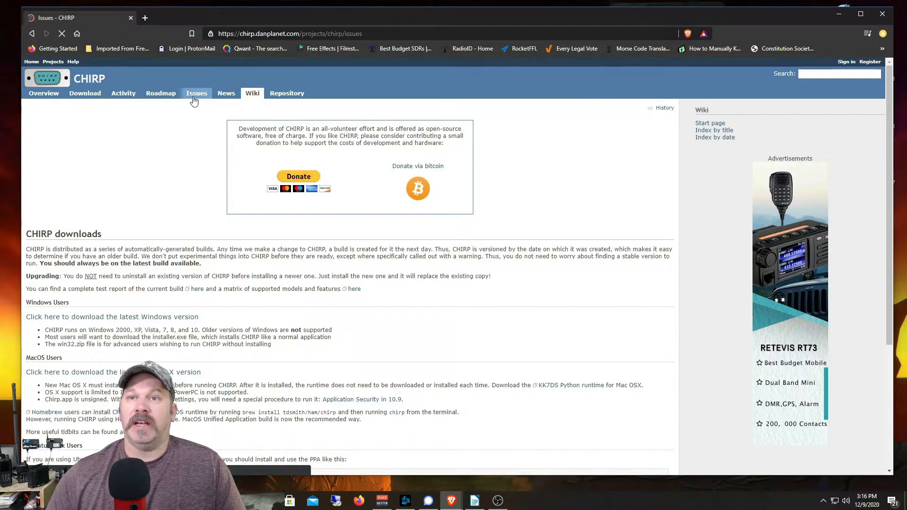
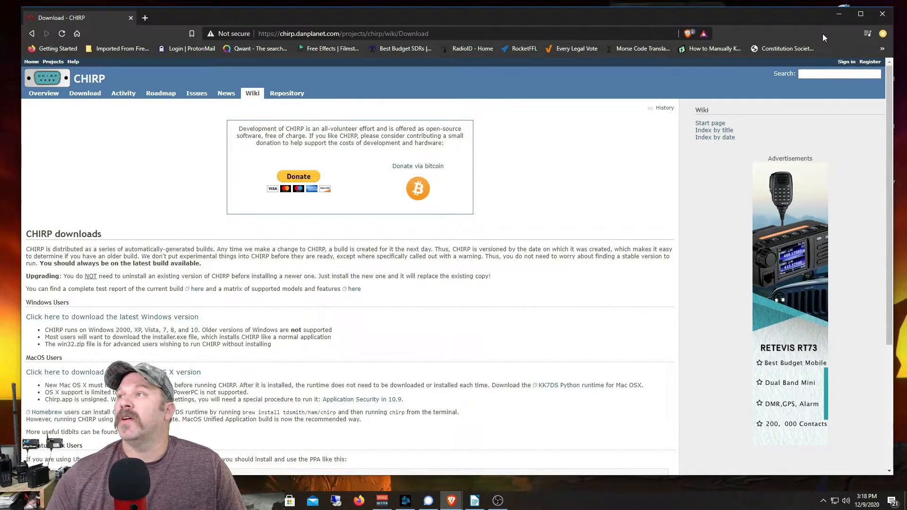
# Minimize the browser, launch CHIRP from the desktop, and start a download from the radio.
pyautogui.click(840, 14)
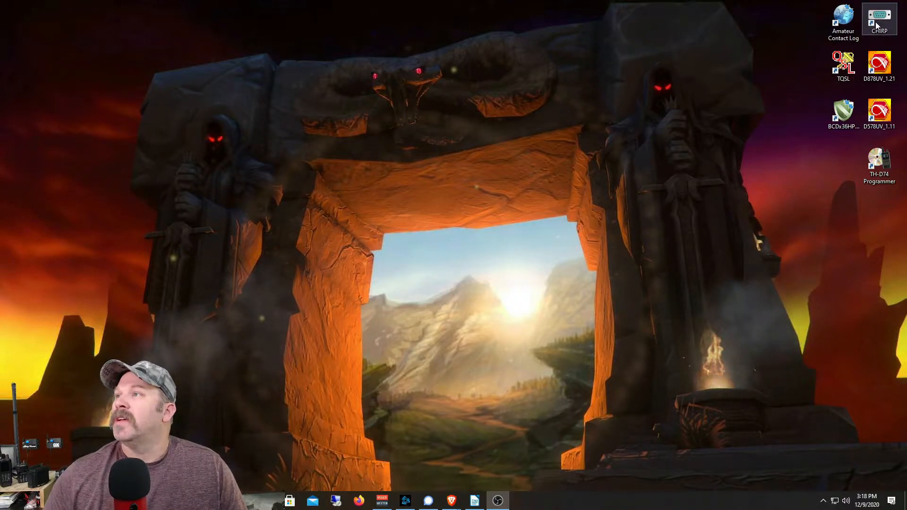
pyautogui.doubleClick(875, 22)
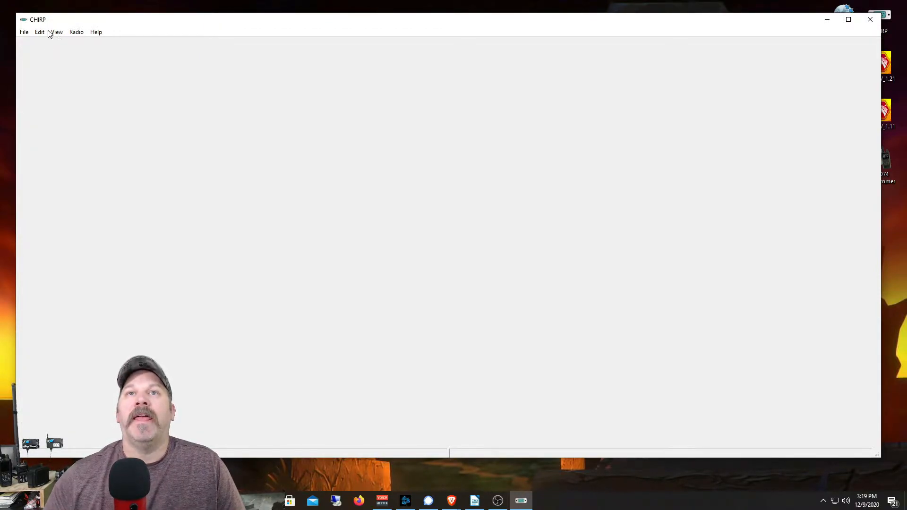
pyautogui.click(25, 32)
pyautogui.moveTo(42, 36)
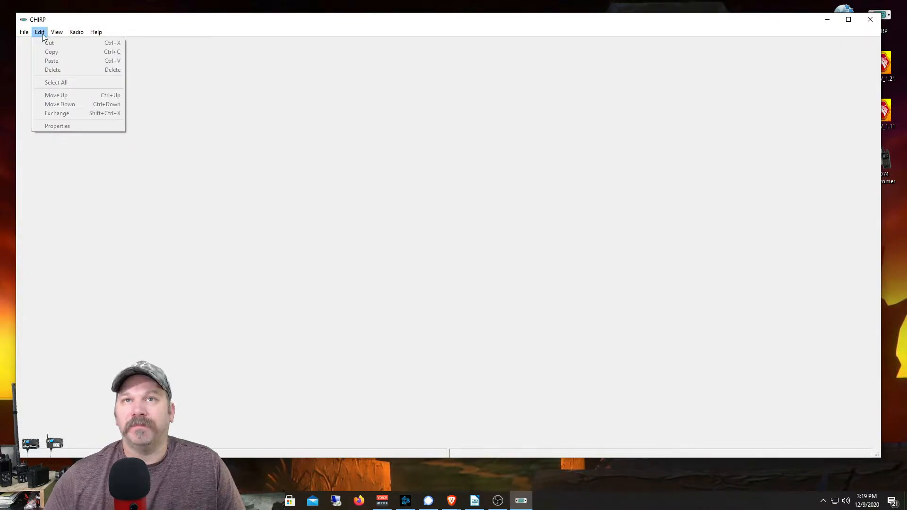
pyautogui.moveTo(76, 35)
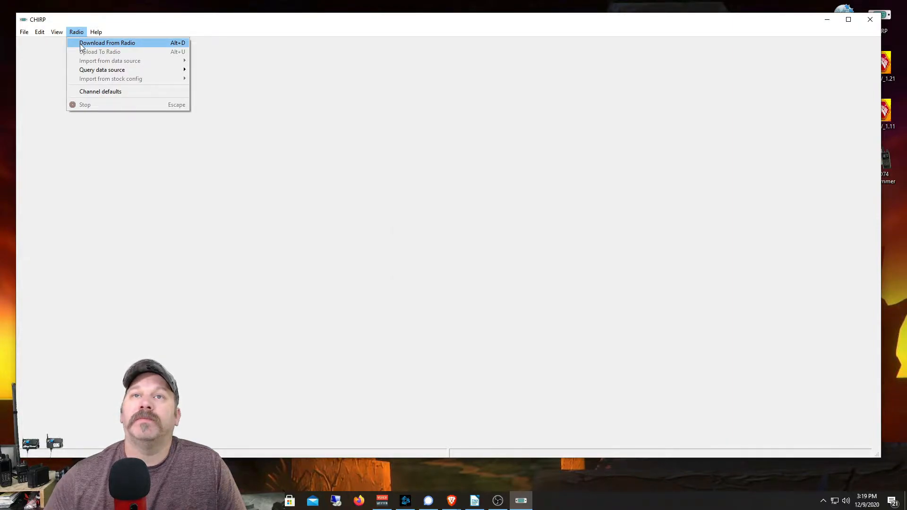
pyautogui.click(80, 44)
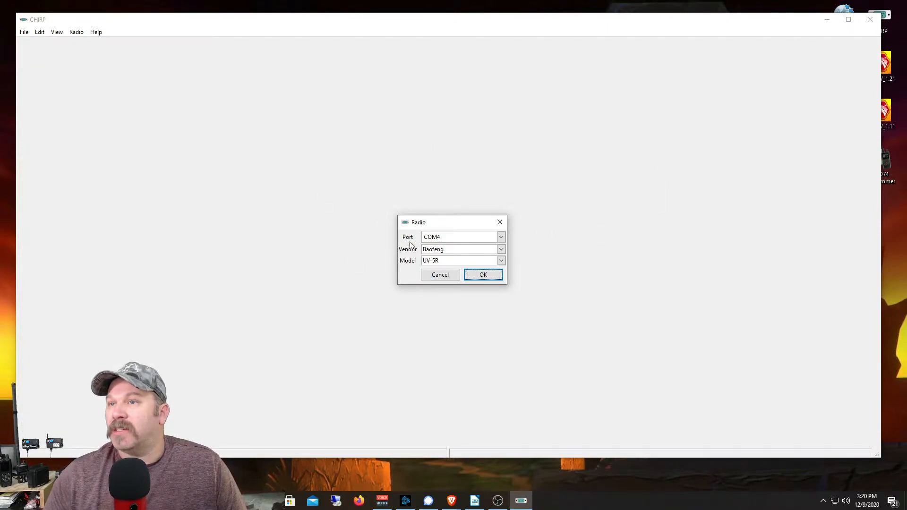
# Download the radio's memory image through port COM4 with vendor Baofeng and model UV-5R, accepting the radio instructions.
pyautogui.click(502, 237)
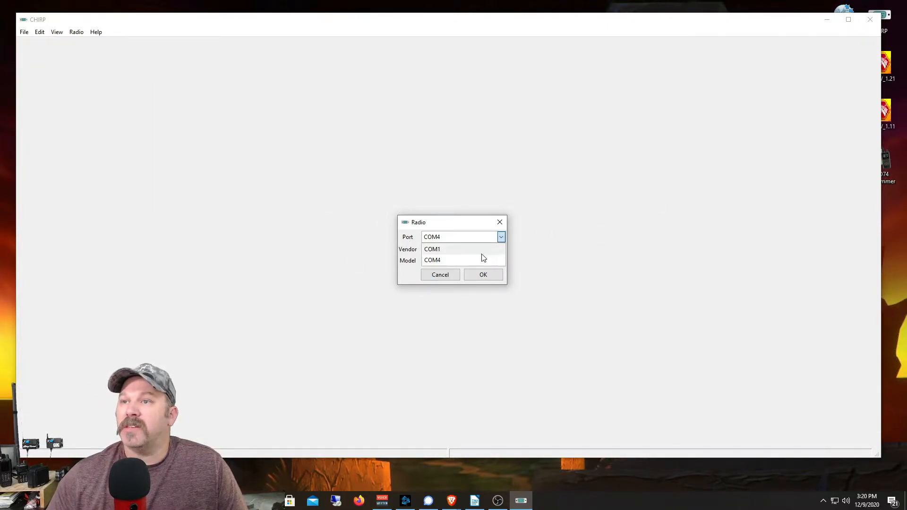
pyautogui.click(431, 260)
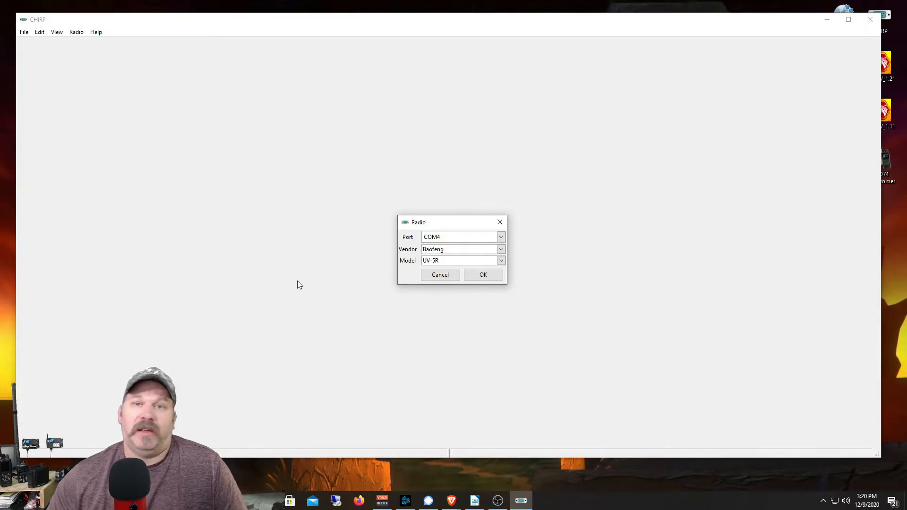
pyautogui.click(501, 261)
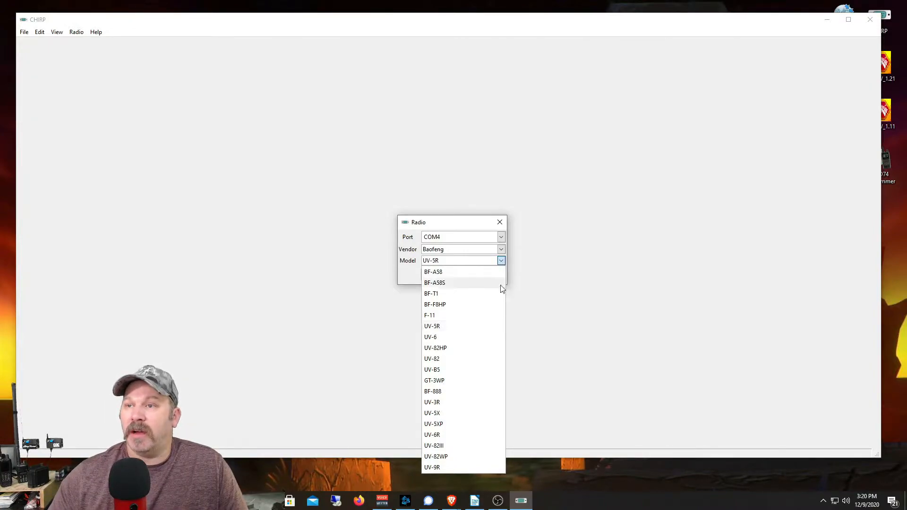
pyautogui.click(432, 327)
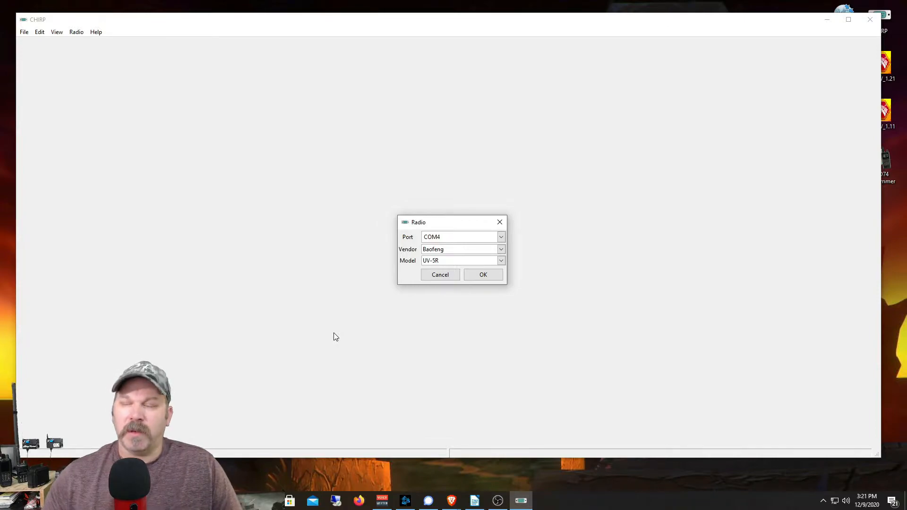
pyautogui.click(494, 279)
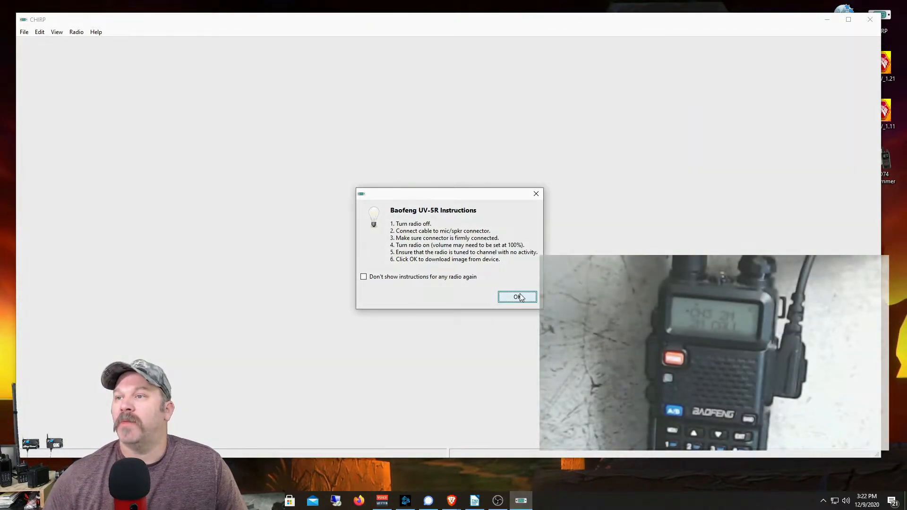
pyautogui.click(520, 297)
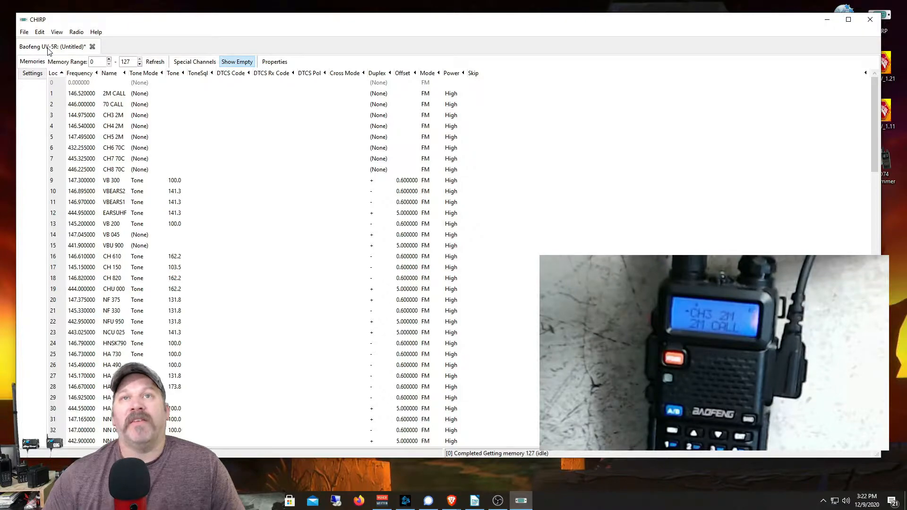
# Look through the downloaded memory channels, checking their frequencies, names, tones, duplex and offsets.
pyautogui.scroll(-8, 300, 180)
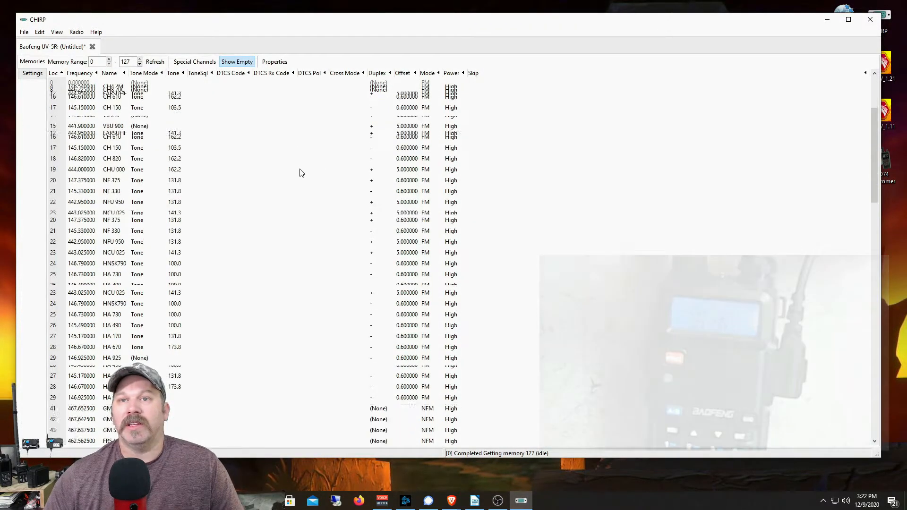
pyautogui.scroll(20, 300, 194)
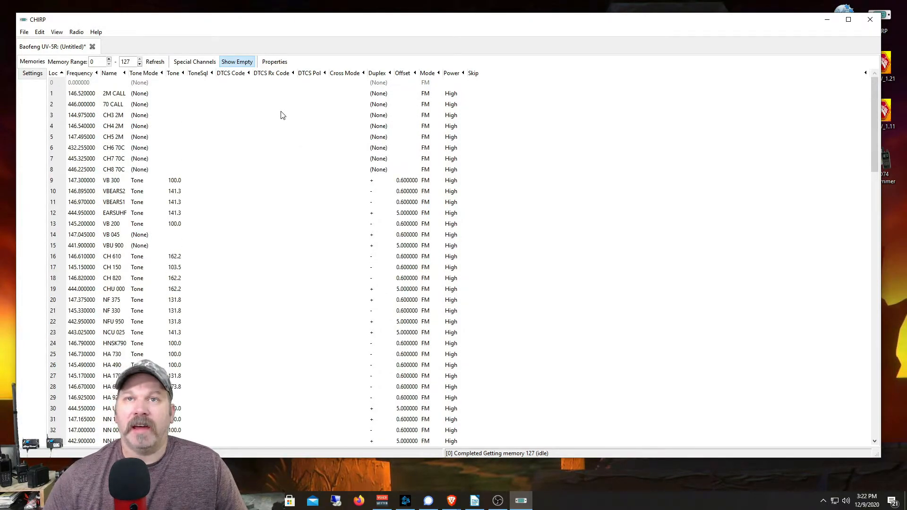
pyautogui.scroll(-20, 243, 137)
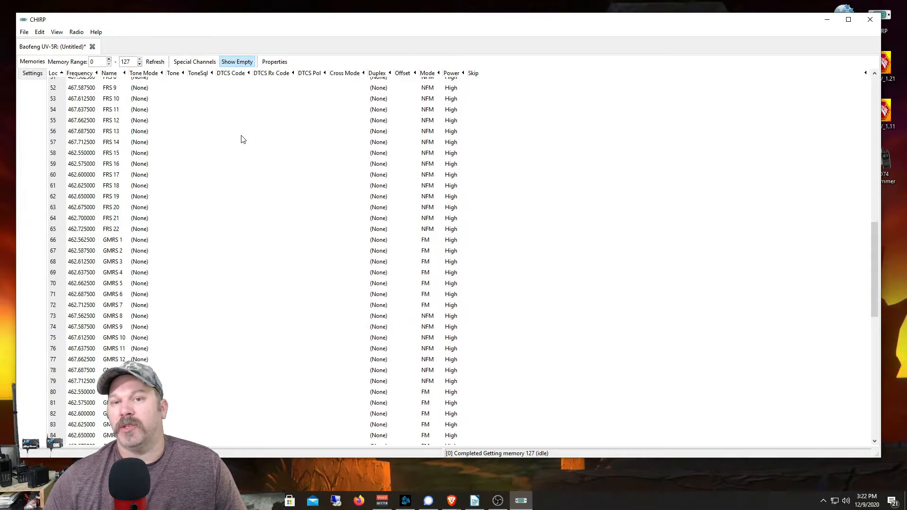
pyautogui.scroll(-2, 242, 139)
pyautogui.scroll(20, 243, 141)
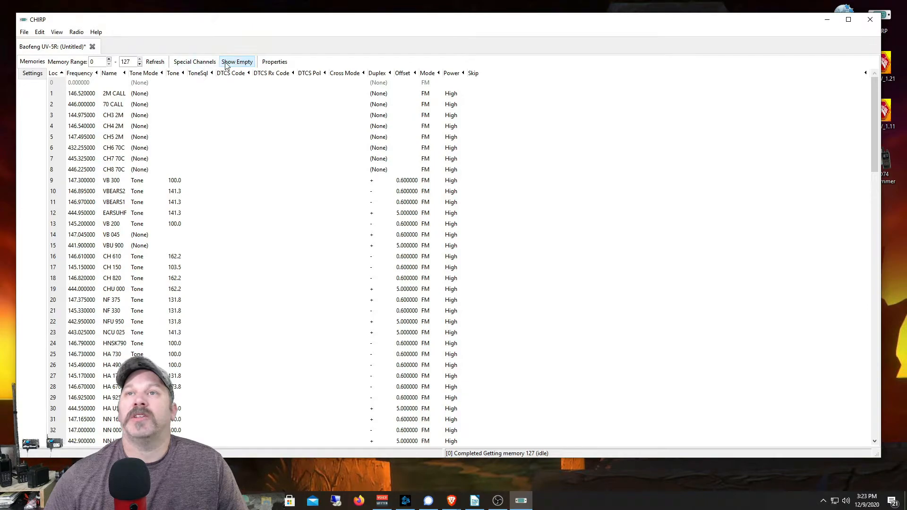
pyautogui.click(242, 65)
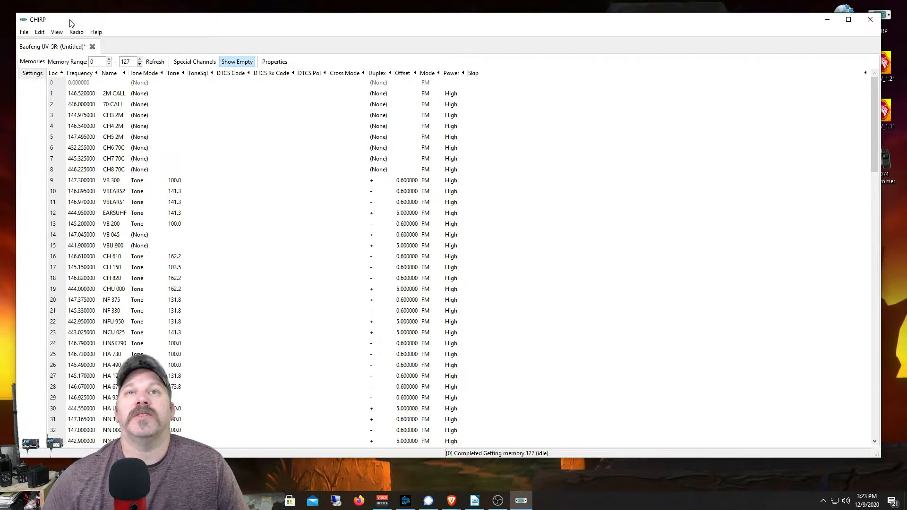
pyautogui.click(24, 33)
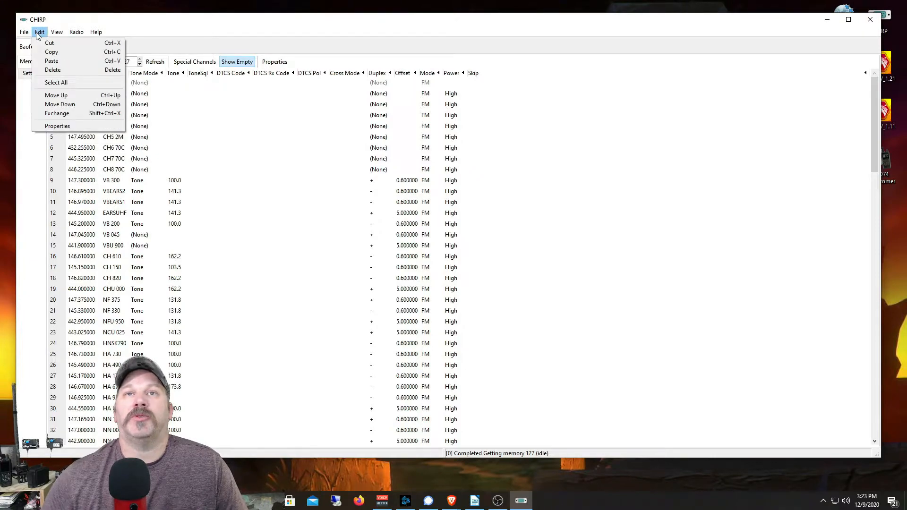
pyautogui.moveTo(75, 33)
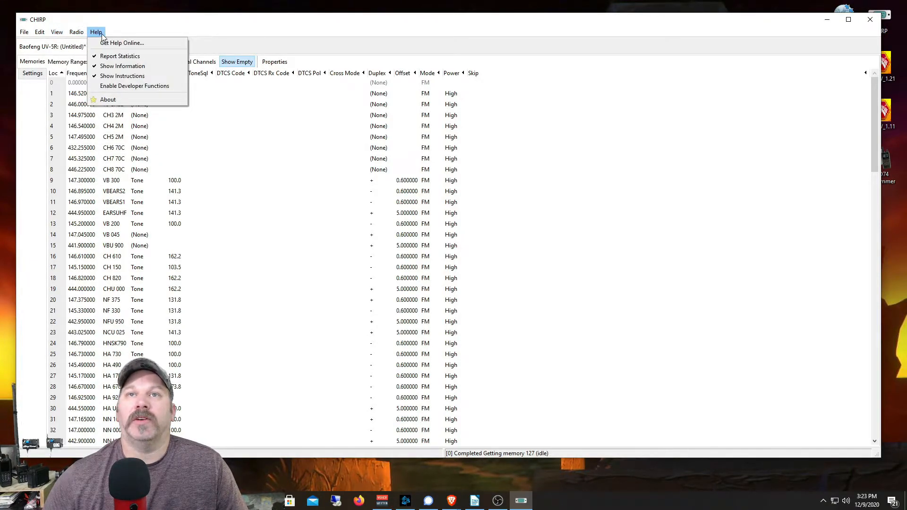
# Open the radio's Basic Settings and examine the choices for Battery Saver, Display Mode (A) and Standby LED Color.
pyautogui.click(29, 74)
pyautogui.click(28, 76)
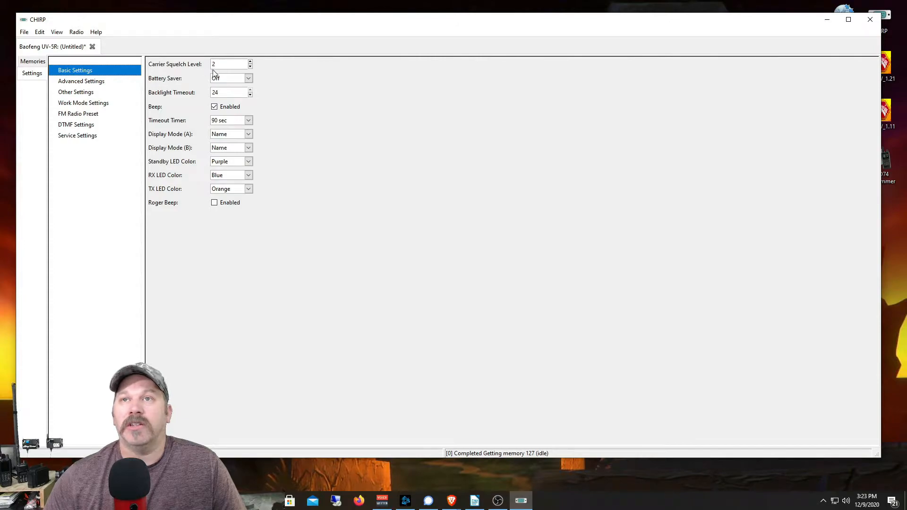
pyautogui.click(248, 78)
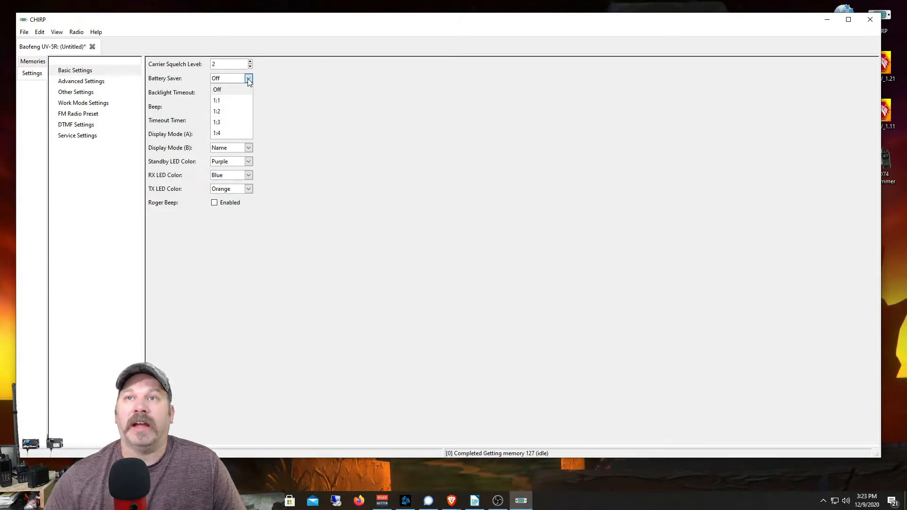
pyautogui.click(247, 79)
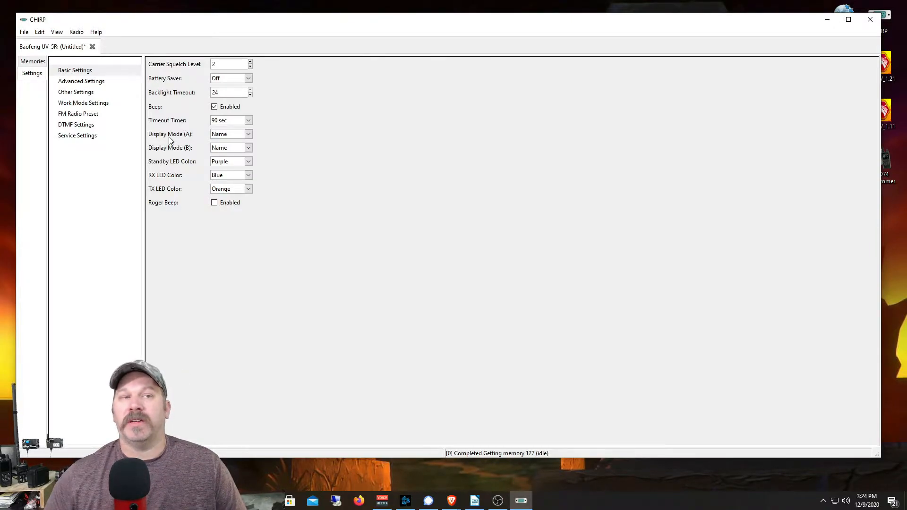
pyautogui.click(248, 135)
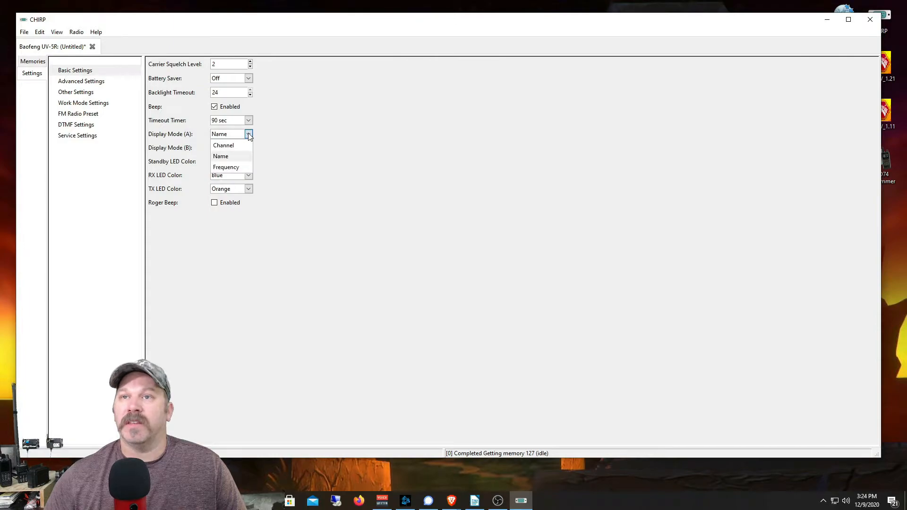
pyautogui.click(248, 135)
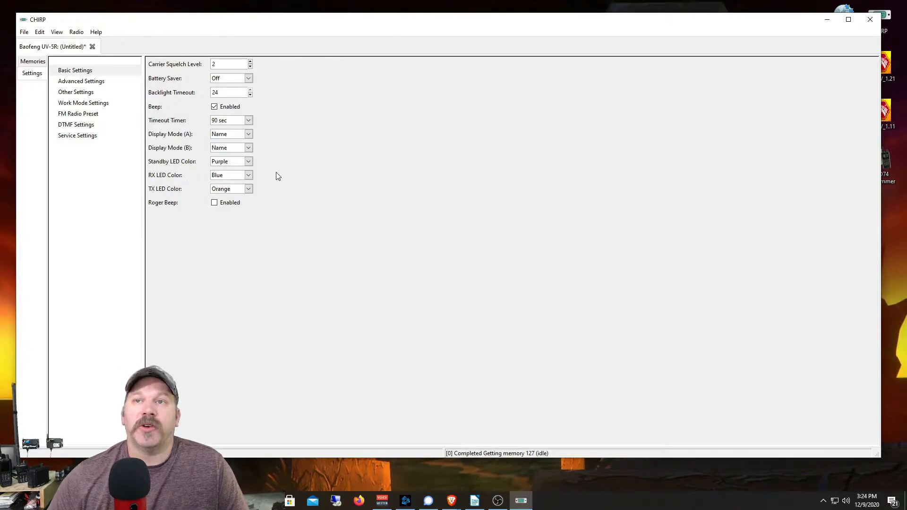
pyautogui.click(250, 162)
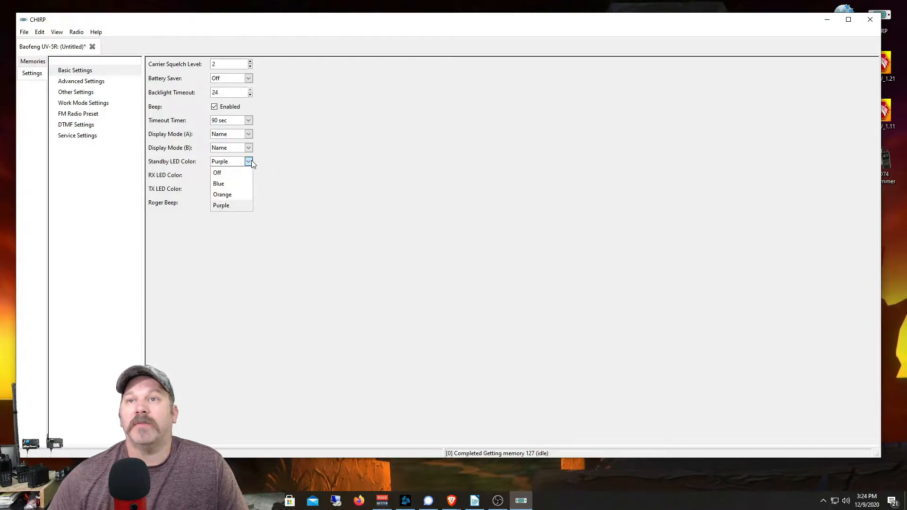
pyautogui.click(252, 161)
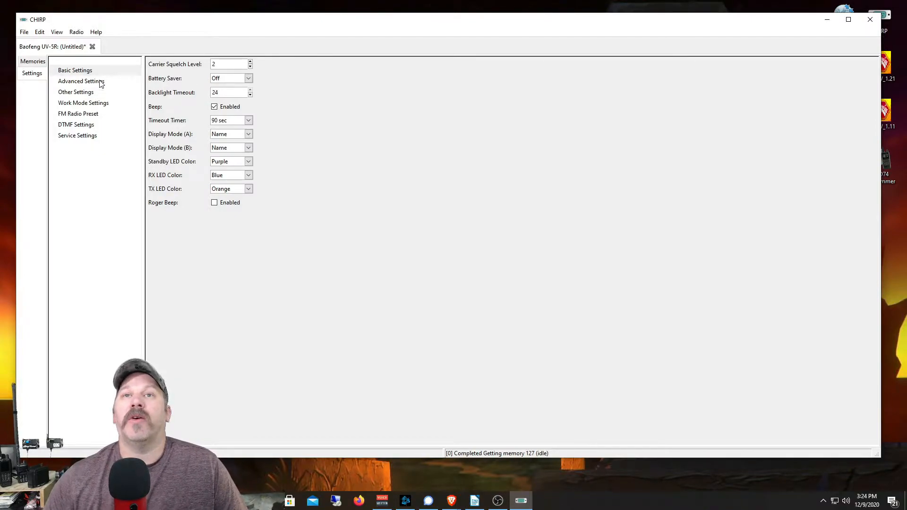
# Open the radio's Advanced Settings and examine the choices for Dual Watch TX Priority.
pyautogui.click(80, 81)
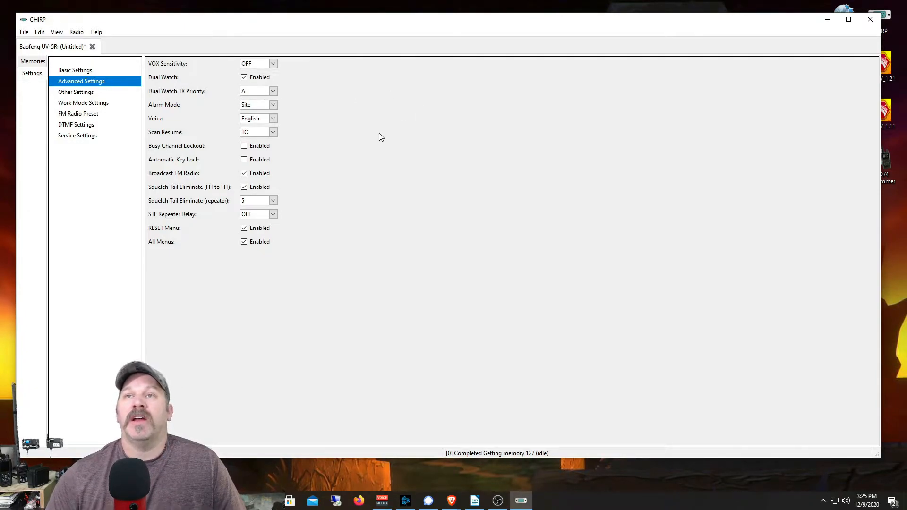
pyautogui.click(273, 91)
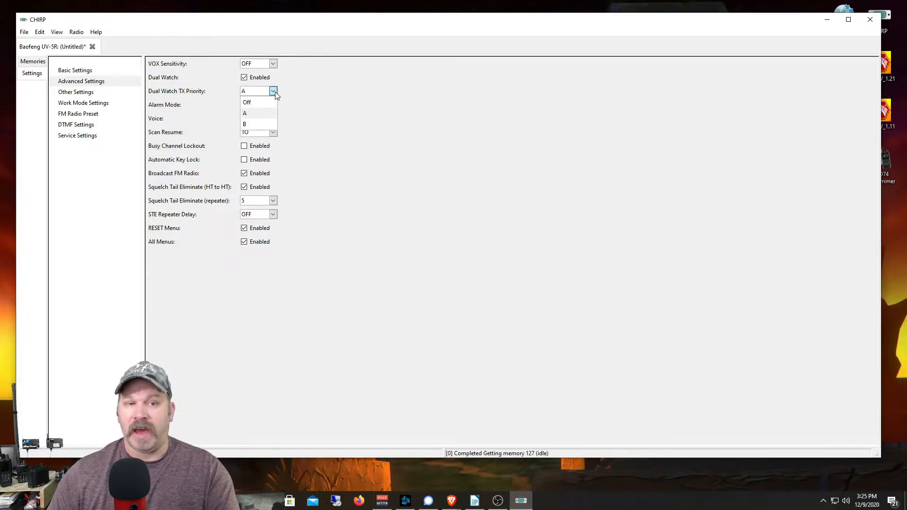
pyautogui.click(275, 92)
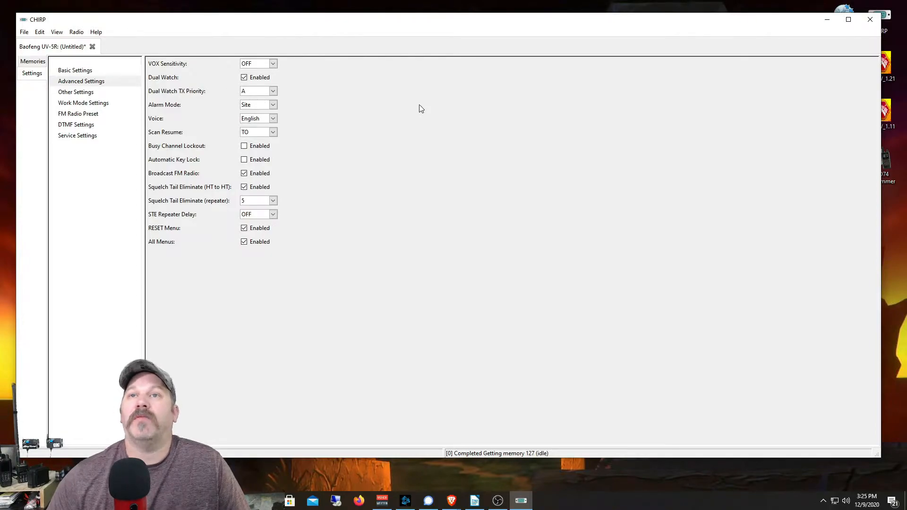
# Examine the choices offered for Alarm Mode, Voice and Scan Resume in the Advanced Settings.
pyautogui.click(275, 104)
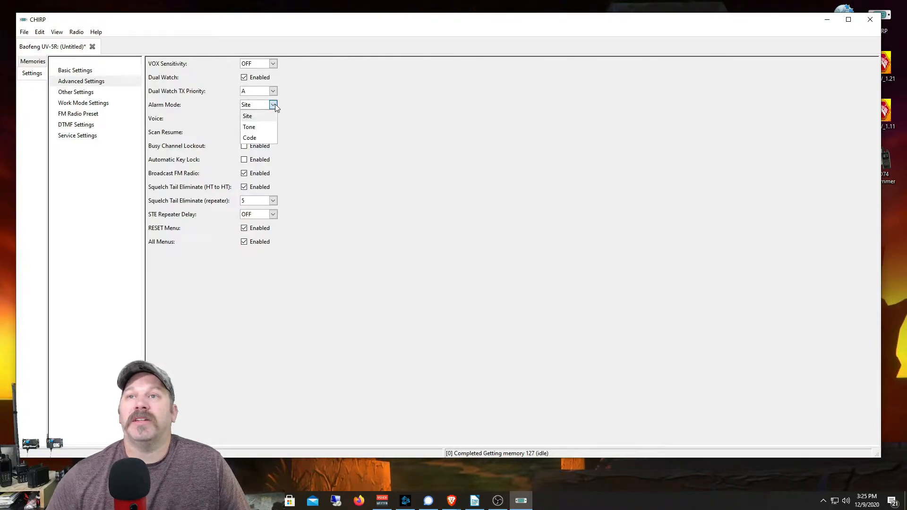
pyautogui.click(275, 104)
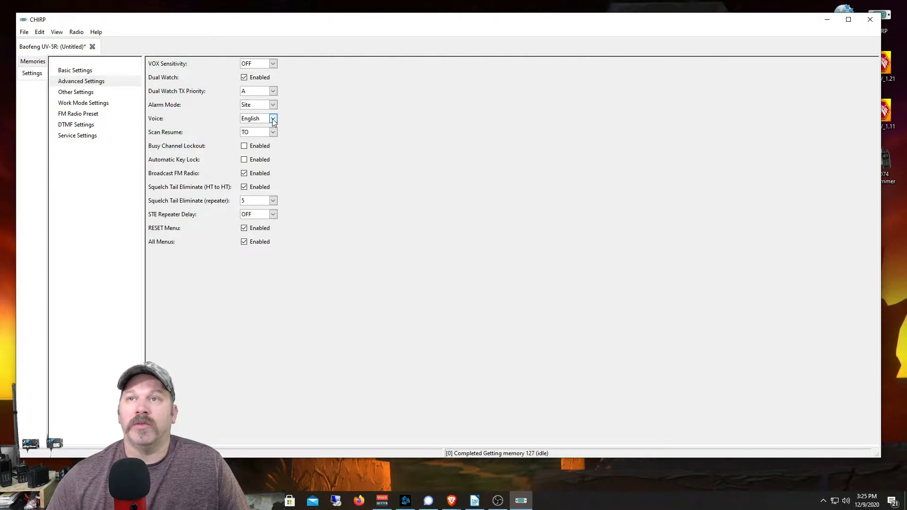
pyautogui.click(274, 118)
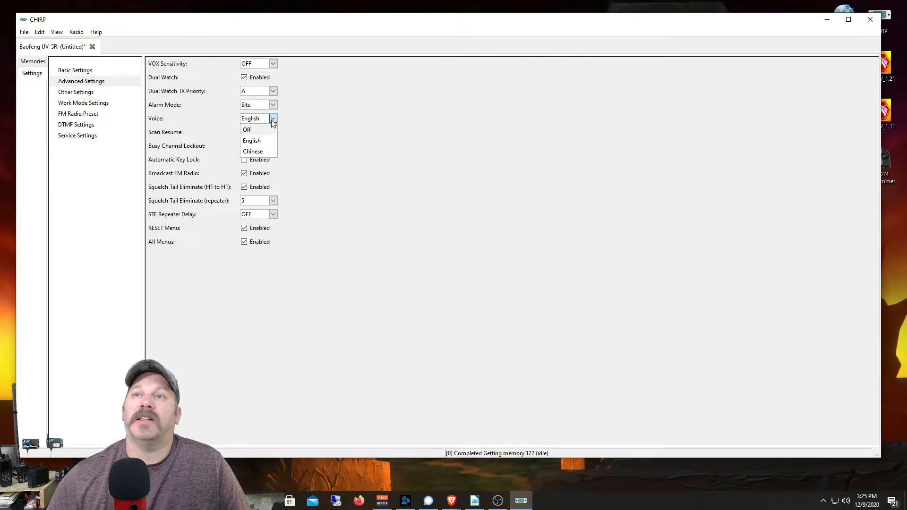
pyautogui.click(267, 141)
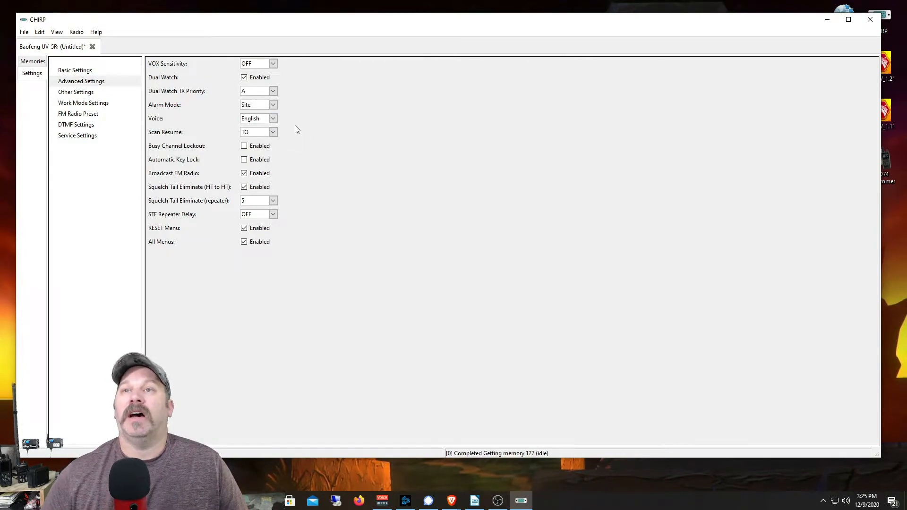
pyautogui.click(273, 131)
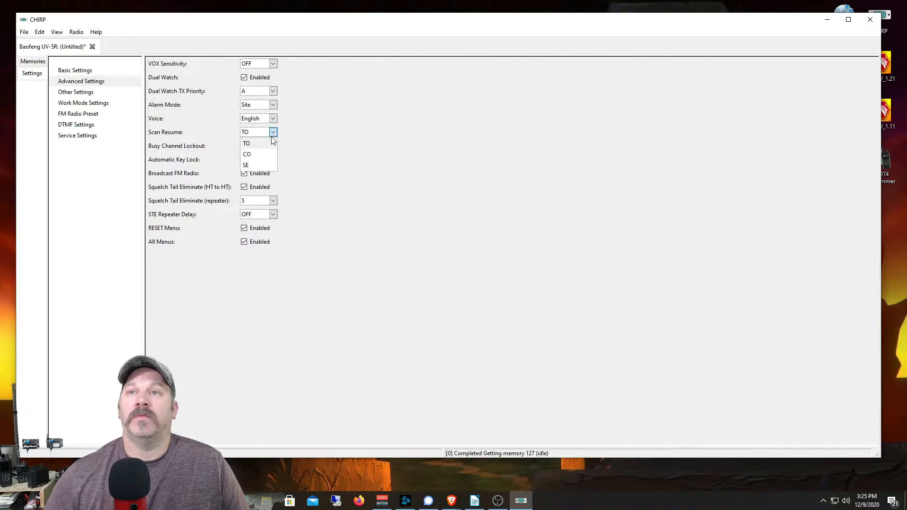
pyautogui.click(273, 132)
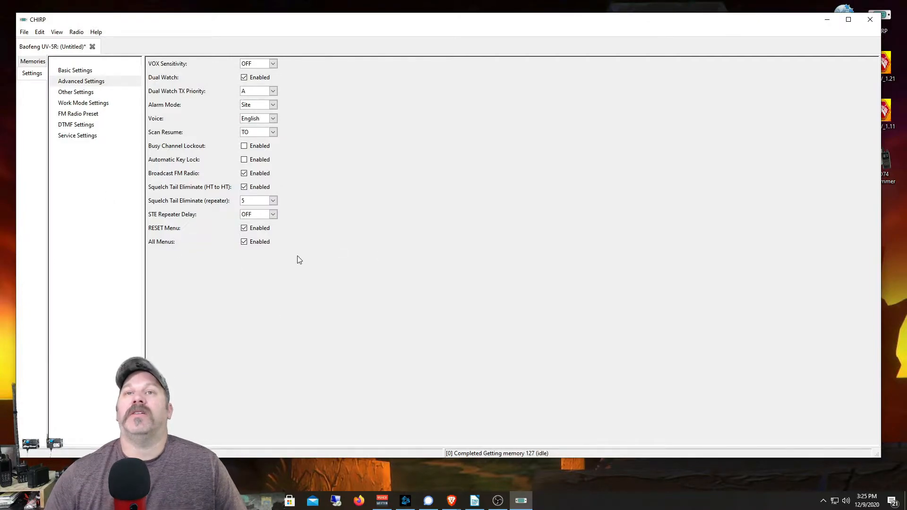
# Open the radio's Other Settings and examine the Power-On Message choices and the VHF and UHF limits.
pyautogui.click(86, 94)
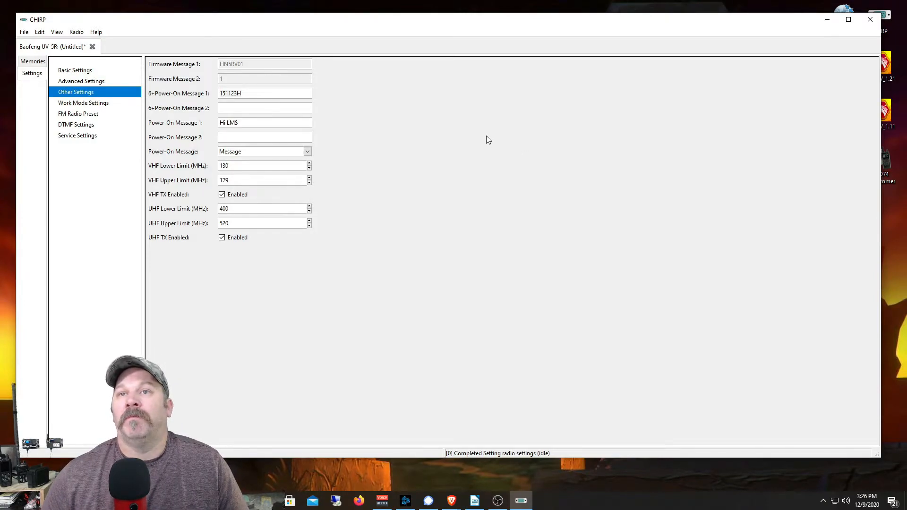
pyautogui.click(307, 151)
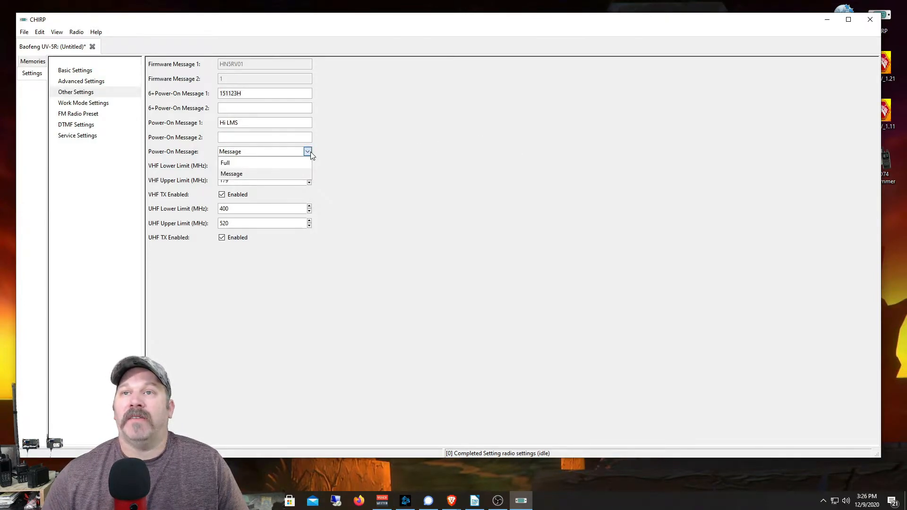
pyautogui.click(344, 156)
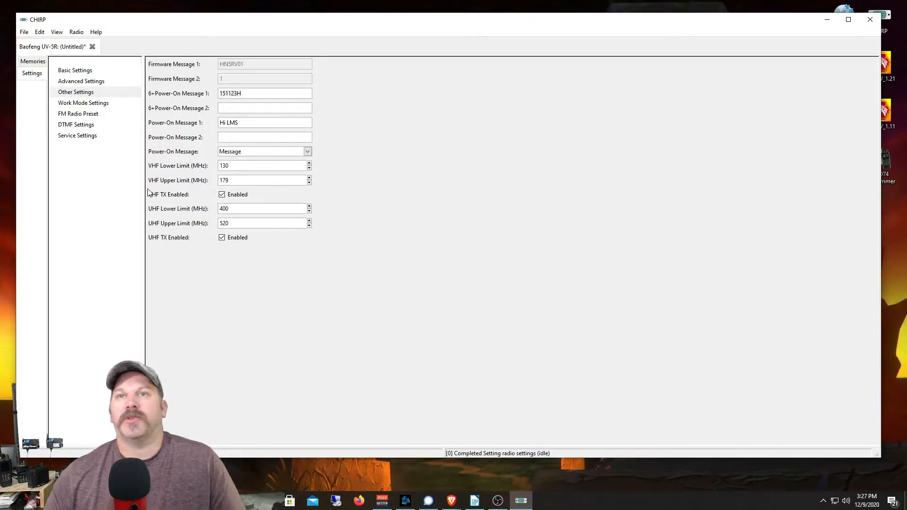
# Open the Work Mode Settings and examine the Display choices and the VFO A and B options.
pyautogui.click(100, 105)
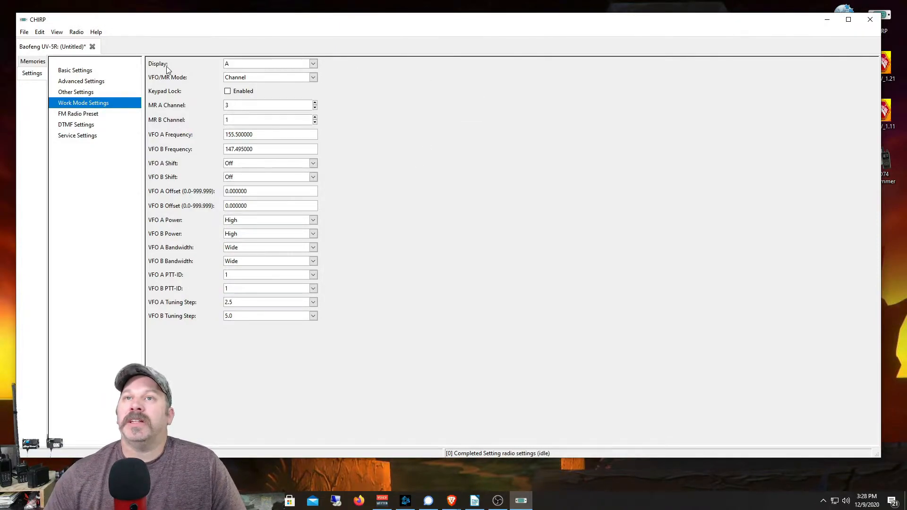
pyautogui.click(314, 63)
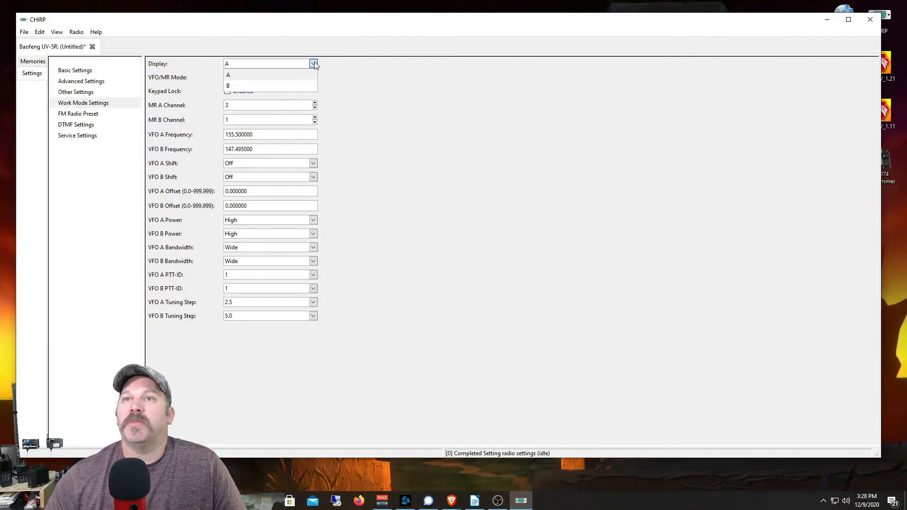
pyautogui.click(314, 63)
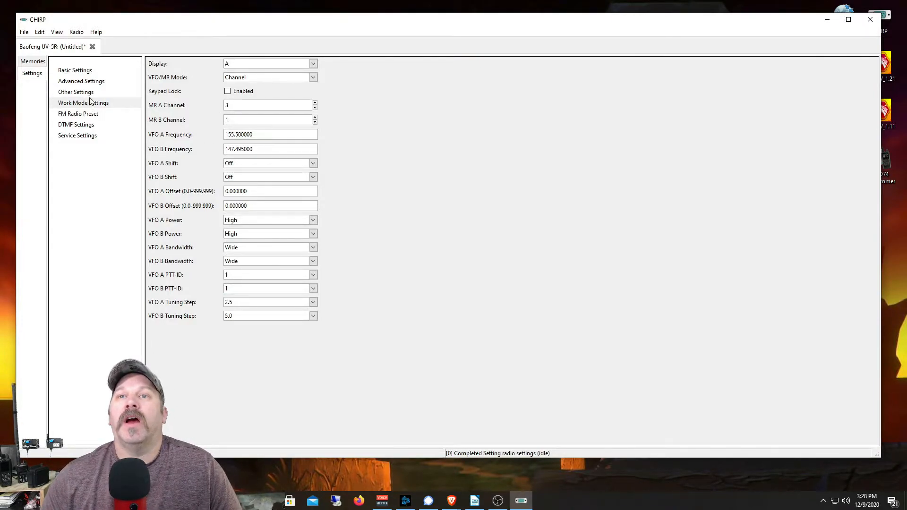
# Review the FM Radio Preset, the DTMF Settings and the squelch levels in the Service Settings.
pyautogui.click(74, 116)
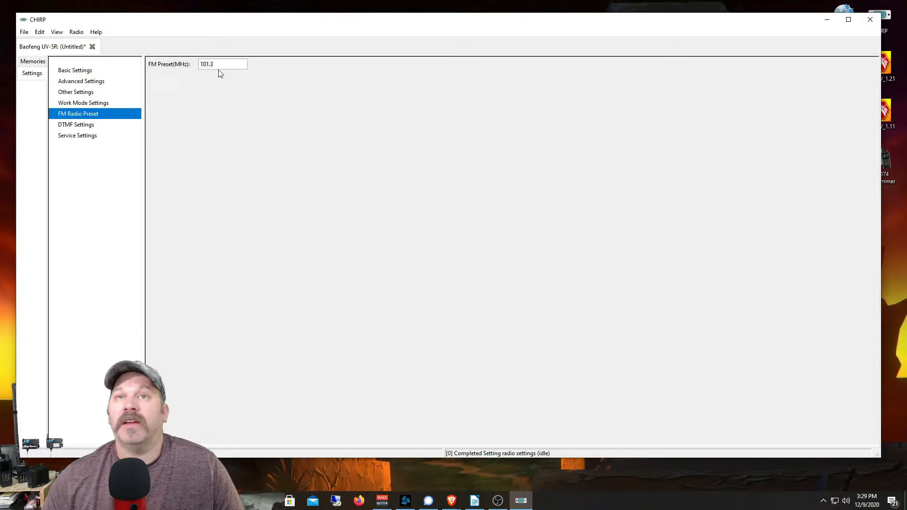
pyautogui.click(87, 126)
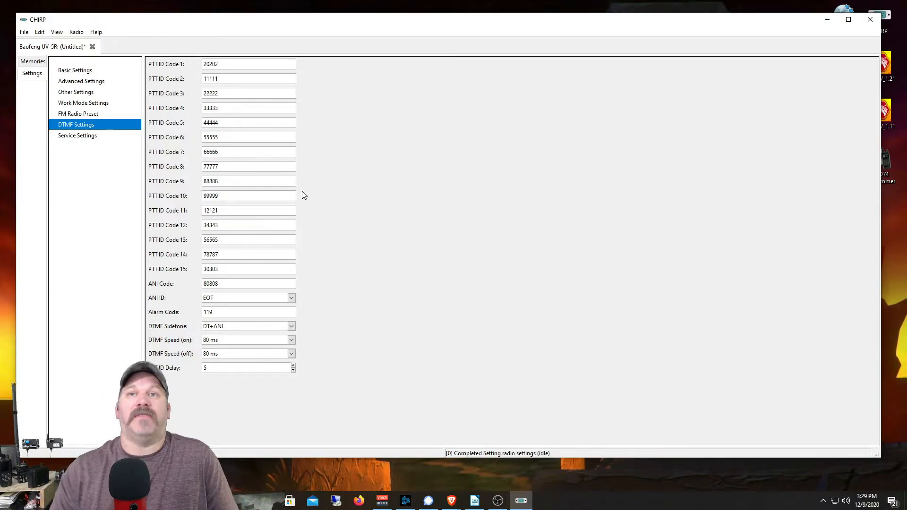
pyautogui.click(93, 136)
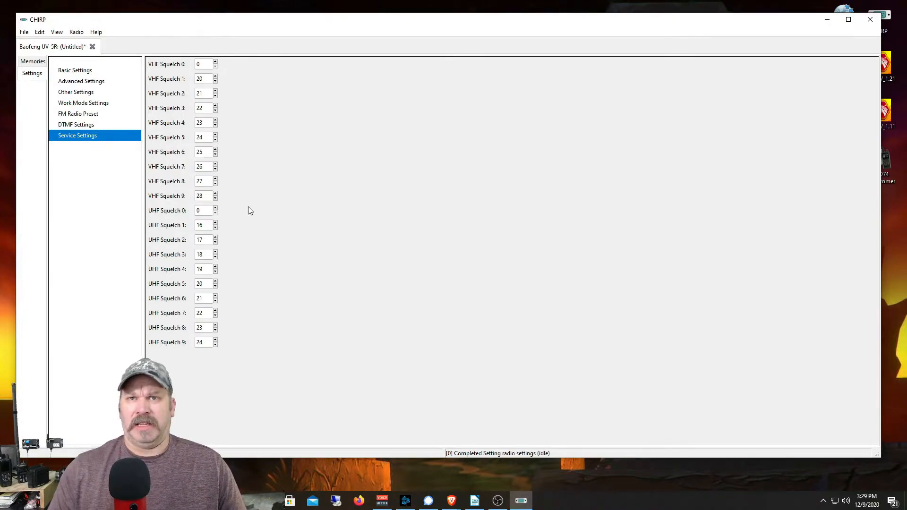
# Go through all the settings categories once more, from Basic Settings to Service Settings, and return to Basic Settings.
pyautogui.click(81, 72)
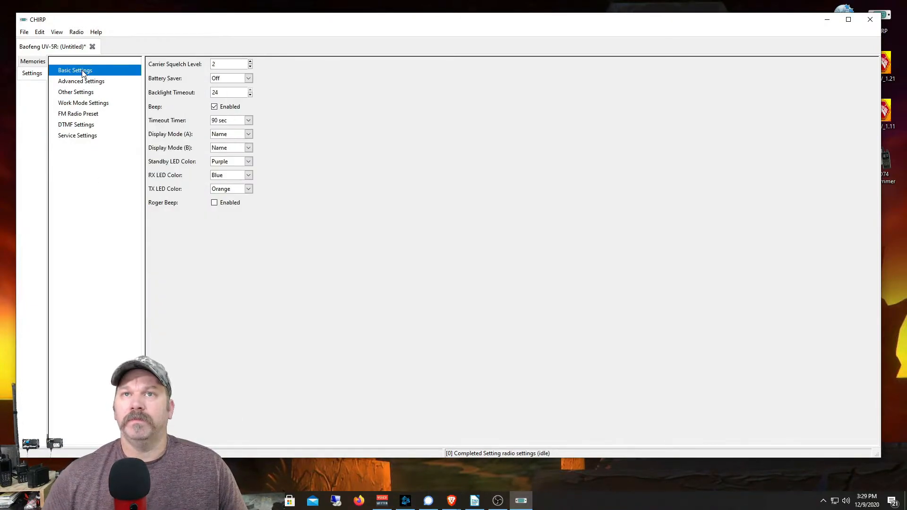
pyautogui.click(80, 81)
pyautogui.click(78, 92)
pyautogui.click(77, 103)
pyautogui.click(76, 114)
pyautogui.click(75, 124)
pyautogui.click(77, 135)
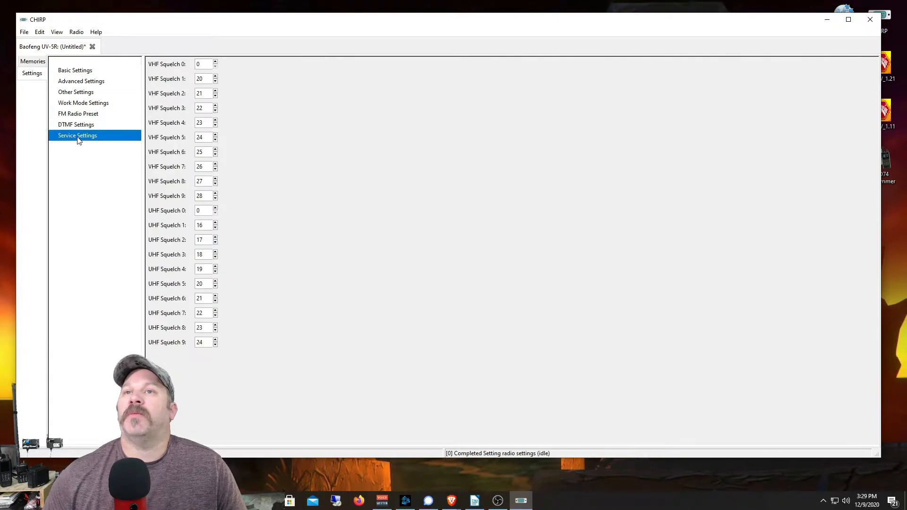
pyautogui.click(76, 71)
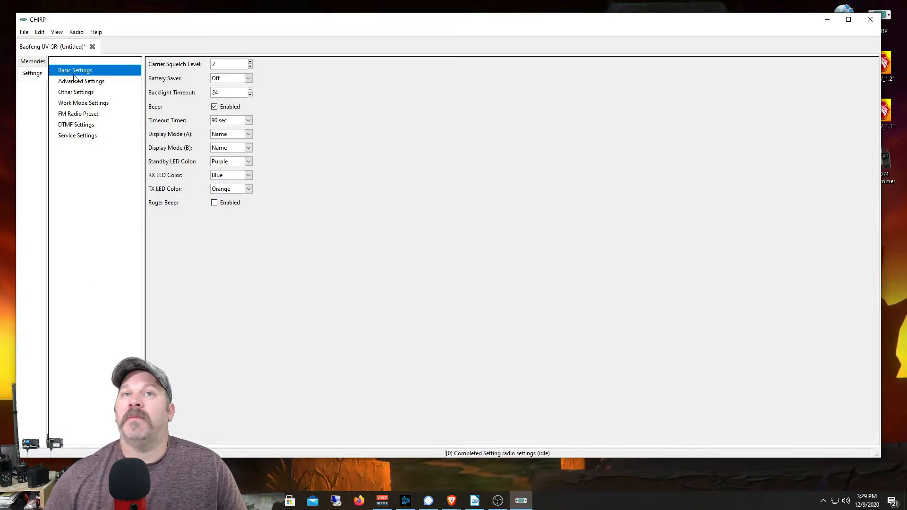
# Return to the memory channel list and save the radio image as bftest.img in the Downloads folder.
pyautogui.click(33, 62)
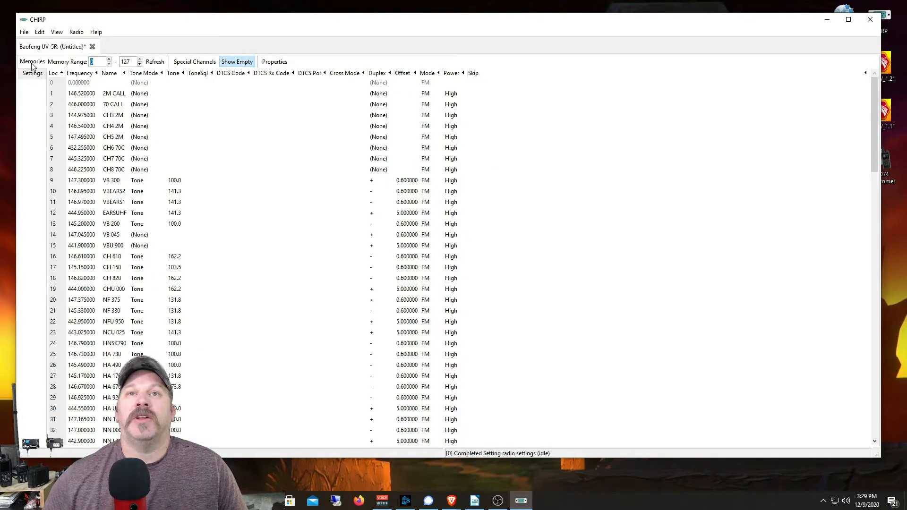
pyautogui.click(24, 32)
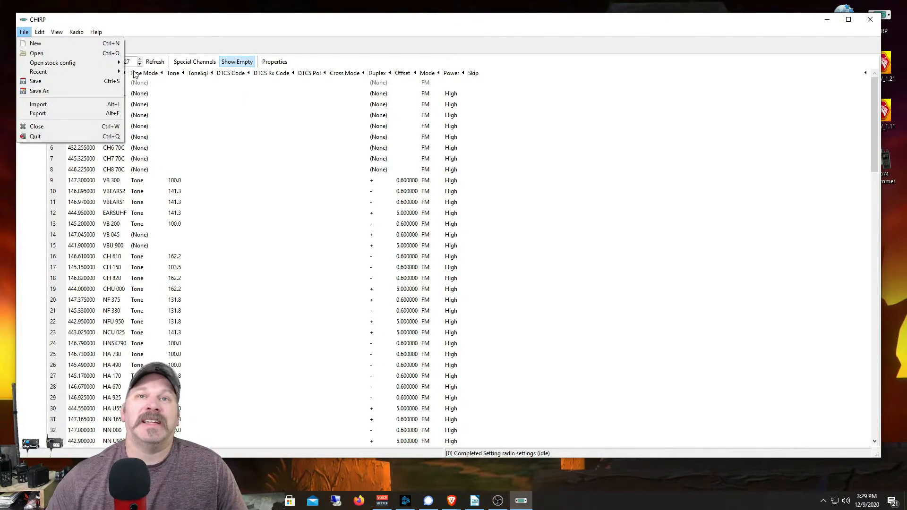
pyautogui.click(39, 82)
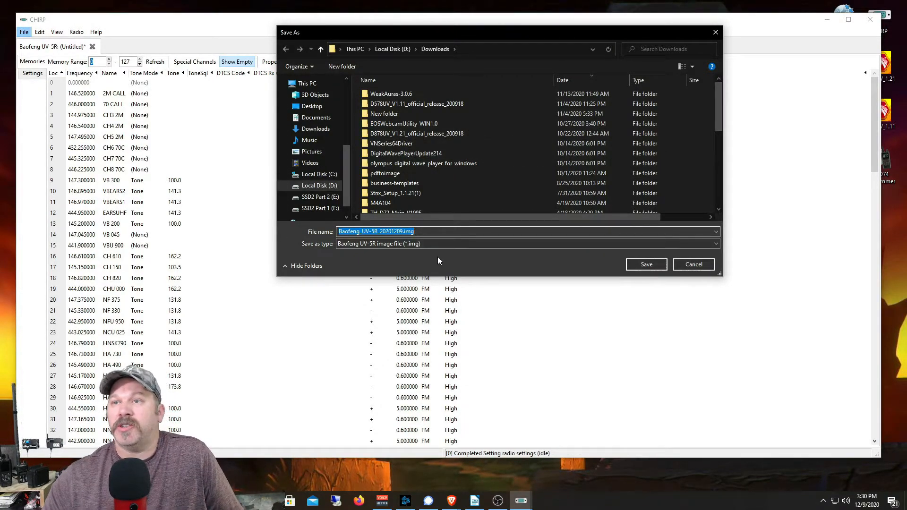
pyautogui.click(403, 231)
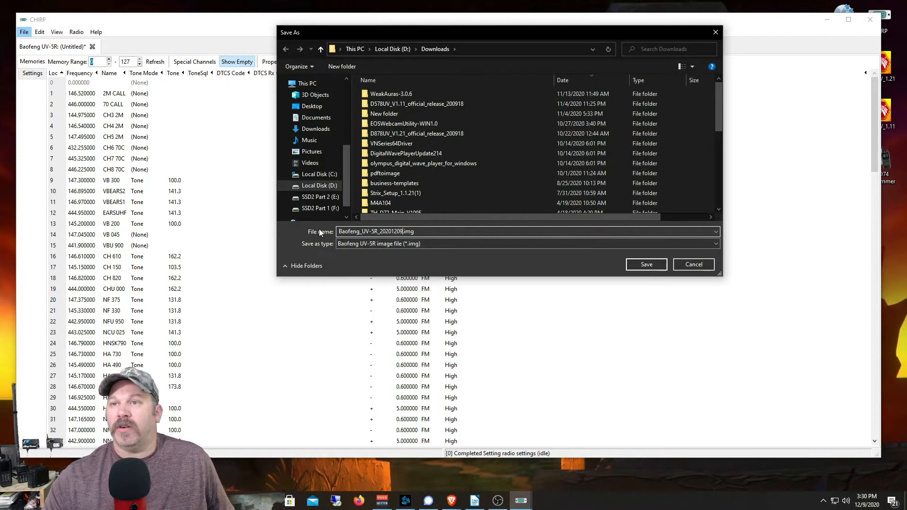
pyautogui.moveTo(404, 231); pyautogui.dragTo(328, 231)
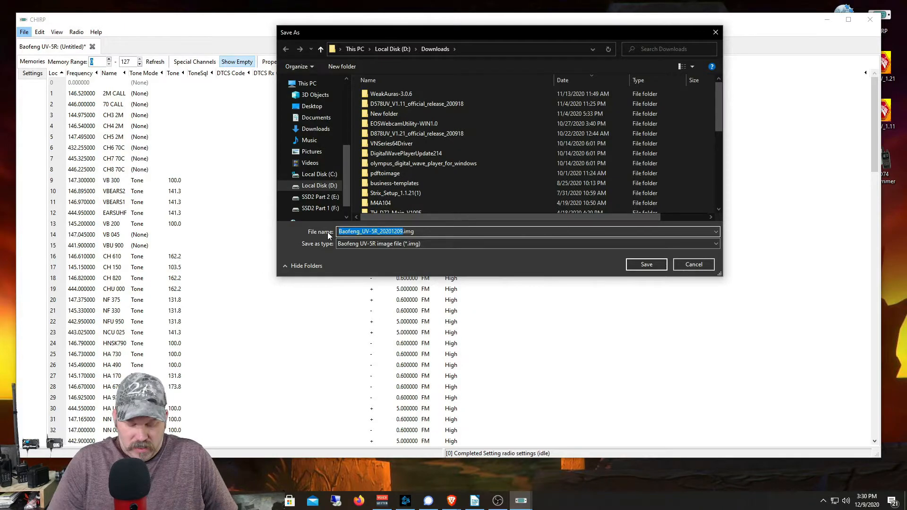
pyautogui.write('bftest')
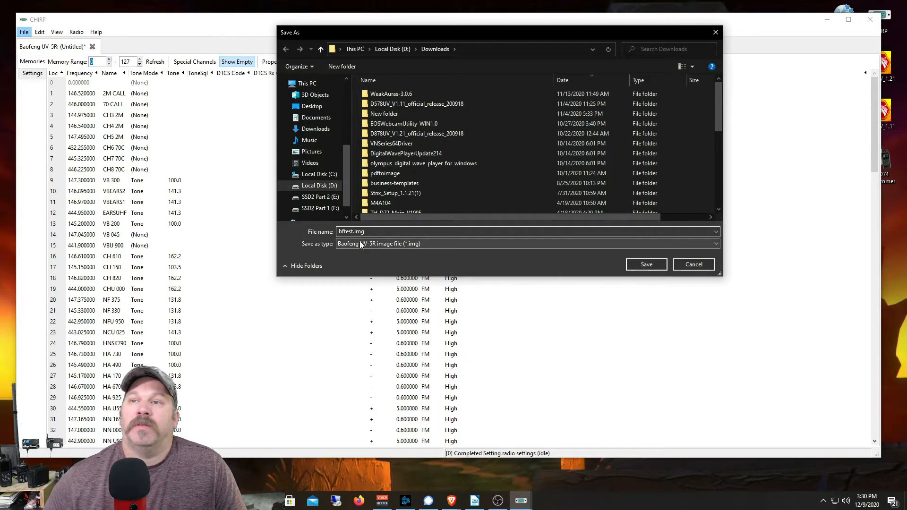
pyautogui.click(645, 266)
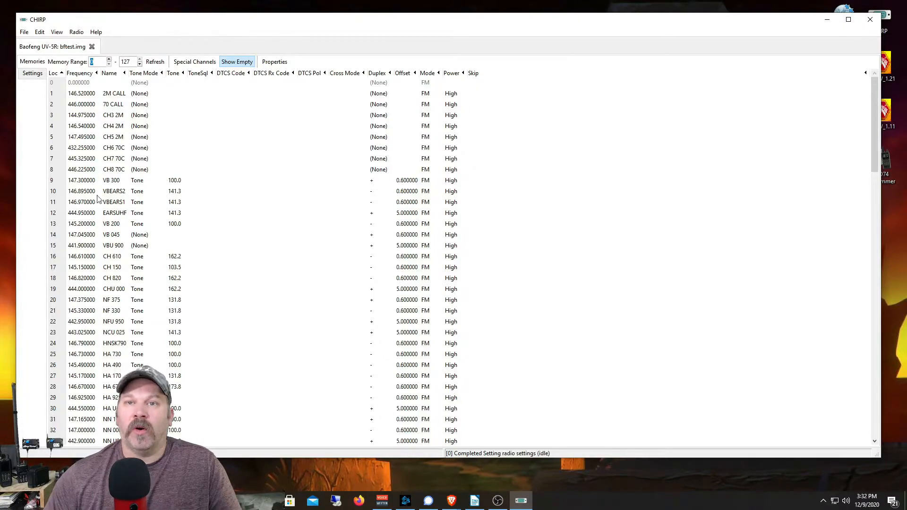
# Open the properties of empty memory location 98 and place the dialog clear of the channel's row.
pyautogui.scroll(-5, 222, 224)
pyautogui.scroll(-15, 223, 227)
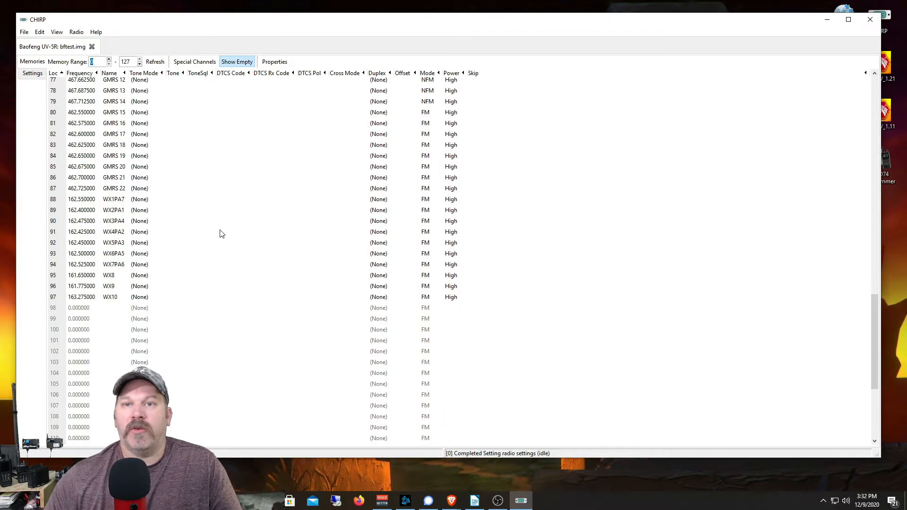
pyautogui.scroll(-2, 222, 234)
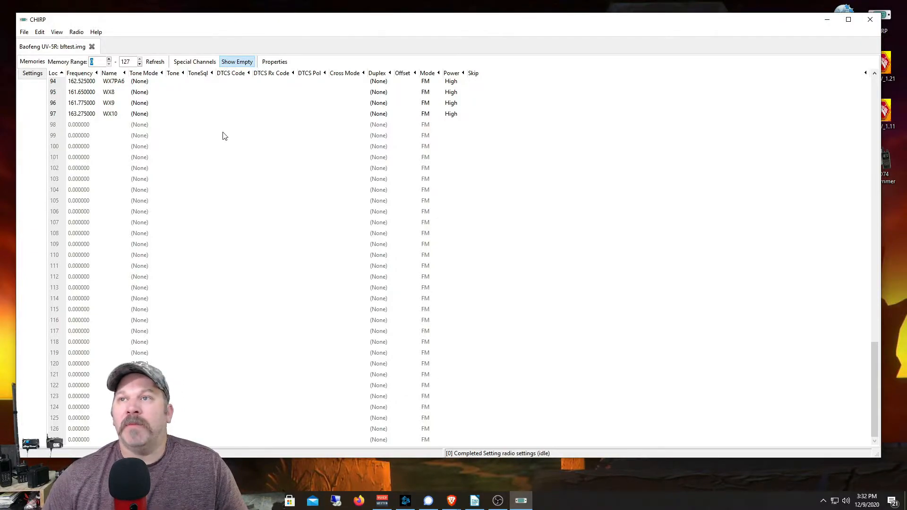
pyautogui.click(55, 124)
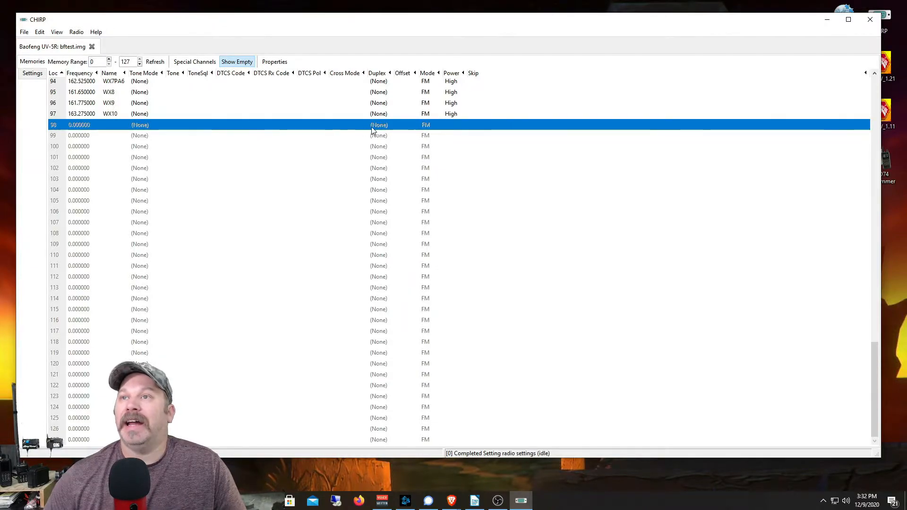
pyautogui.rightClick(56, 127)
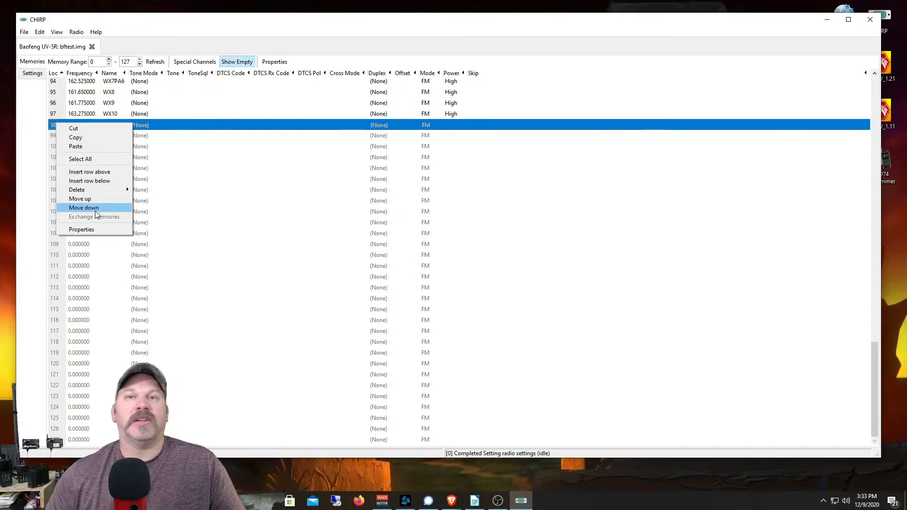
pyautogui.click(85, 230)
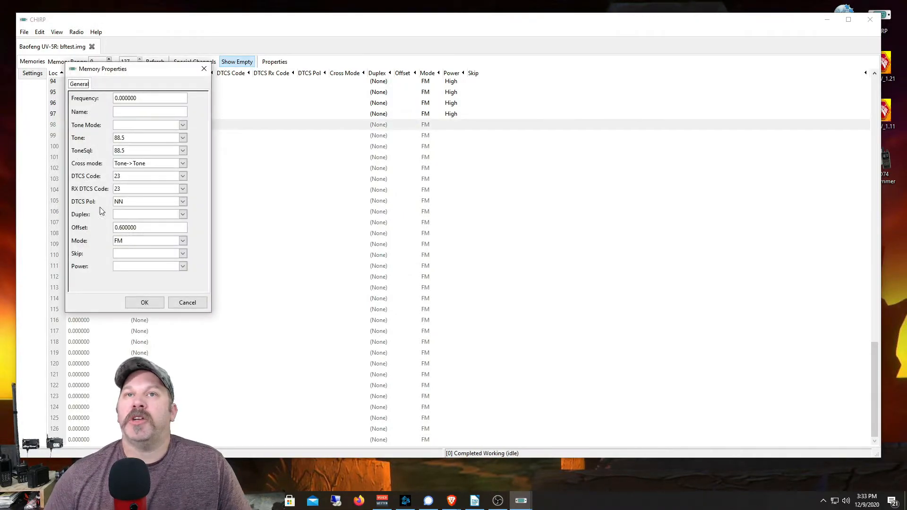
pyautogui.moveTo(137, 70); pyautogui.dragTo(339, 99)
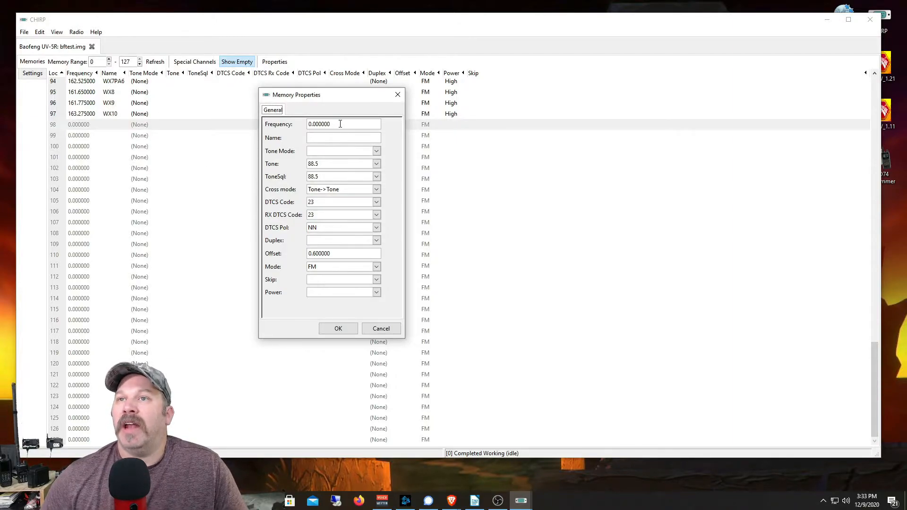
# Set the frequency of memory location 98 to 145.4950 and name the channel SImpl8.
pyautogui.click(314, 124)
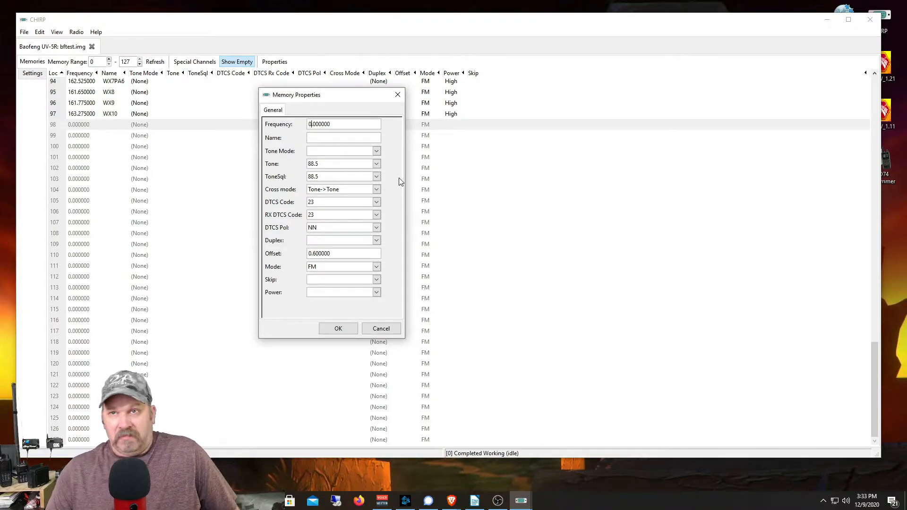
pyautogui.write('145')
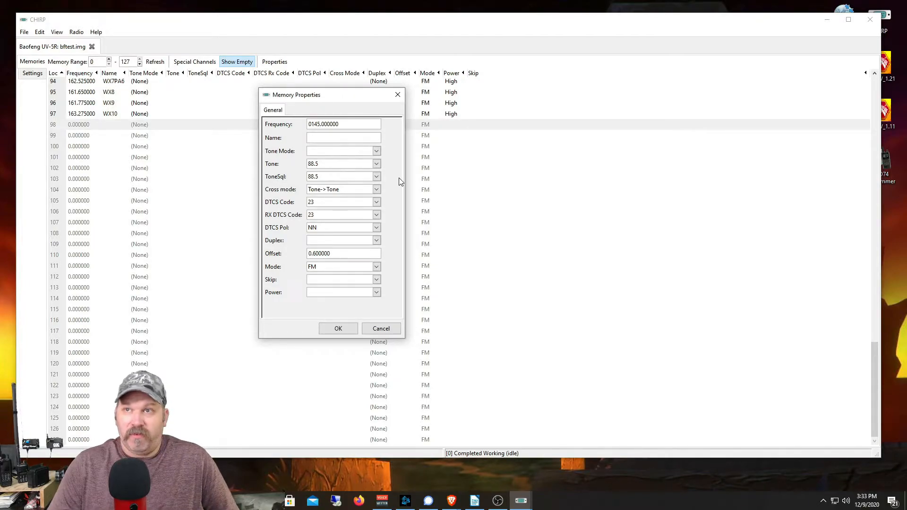
pyautogui.press('BackSpace')
pyautogui.press('BackSpace')
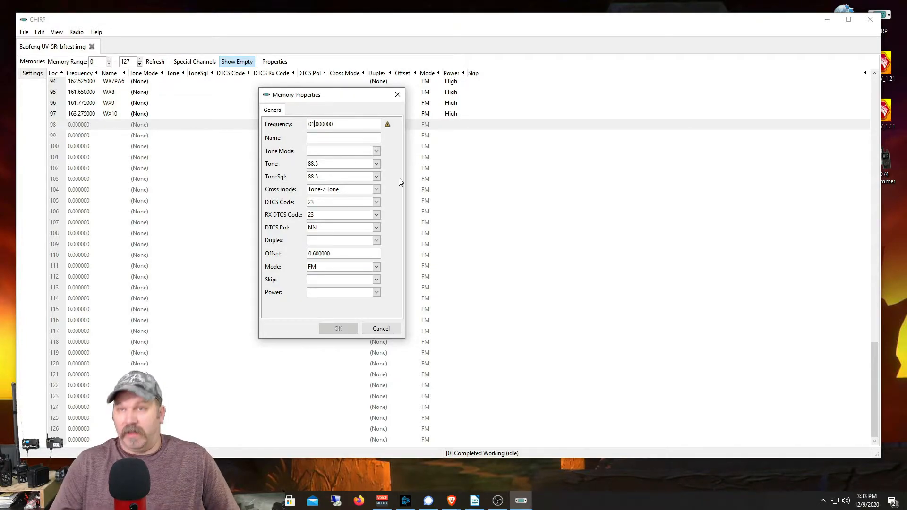
pyautogui.write('45')
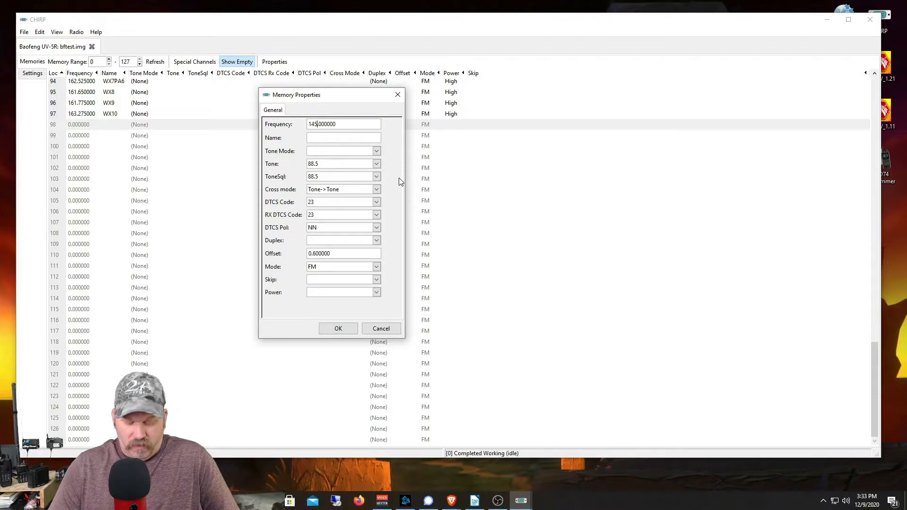
pyautogui.write('..')
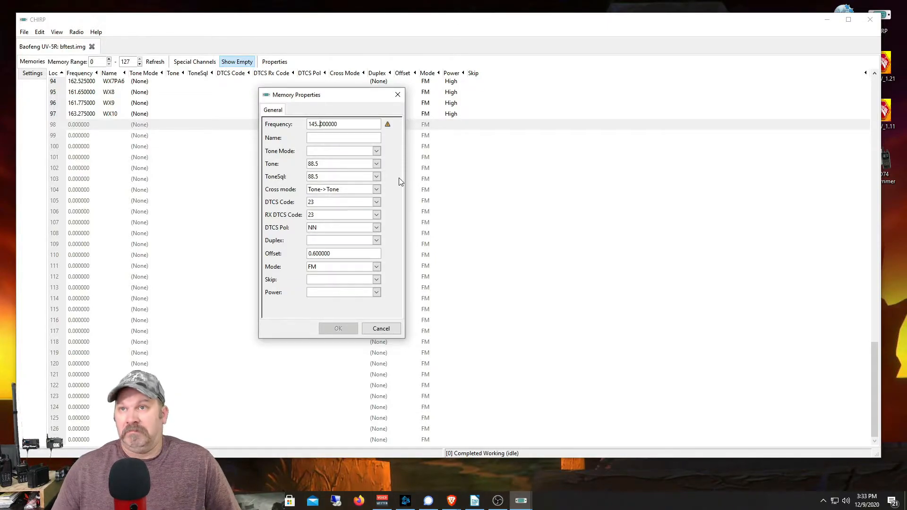
pyautogui.press('BackSpace')
pyautogui.press('BackSpace')
pyautogui.press('BackSpace')
pyautogui.press('BackSpace')
pyautogui.press('BackSpace')
pyautogui.press('BackSpace')
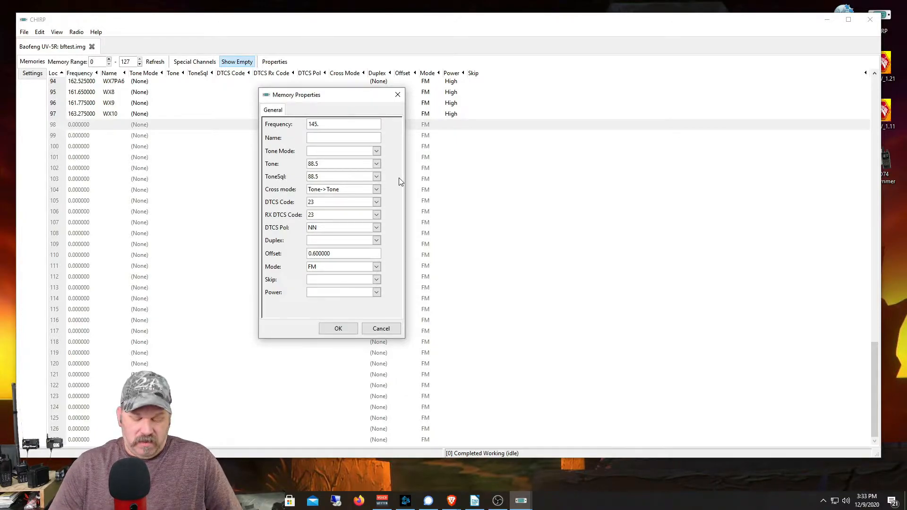
pyautogui.write('4950')
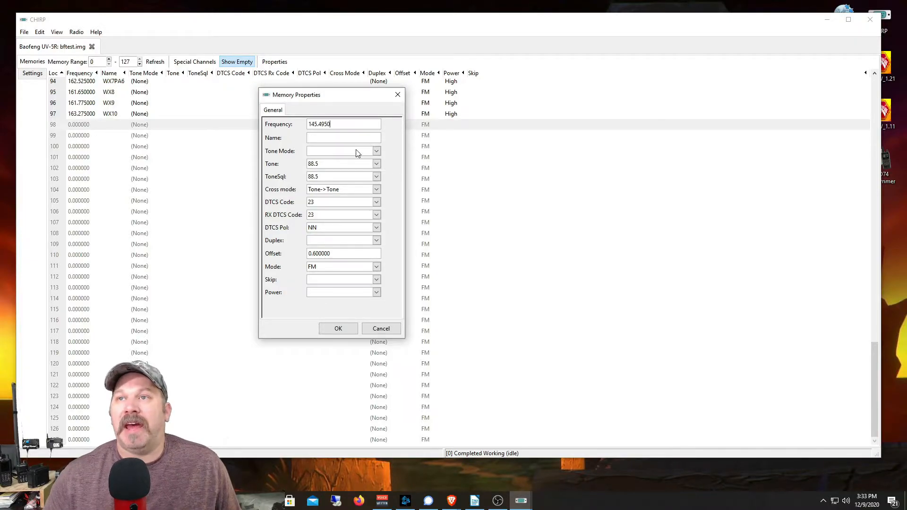
pyautogui.press('Tab')
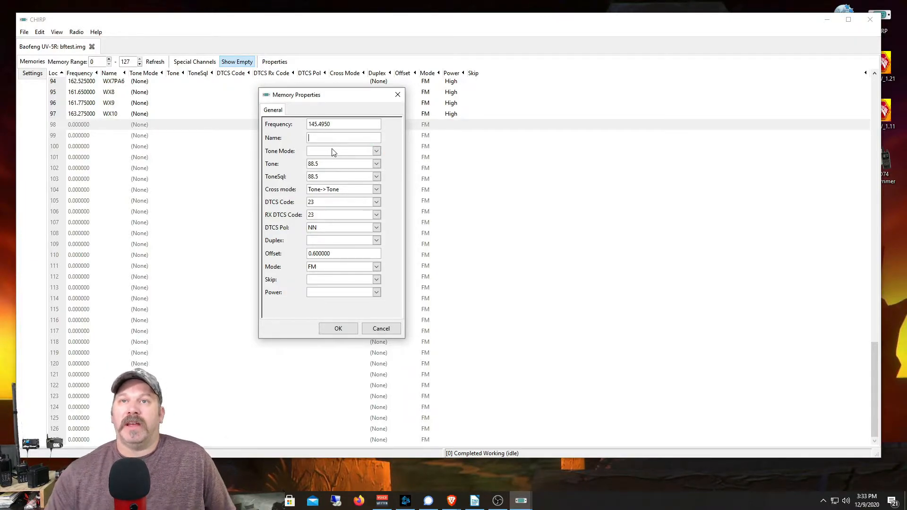
pyautogui.write('SImple')
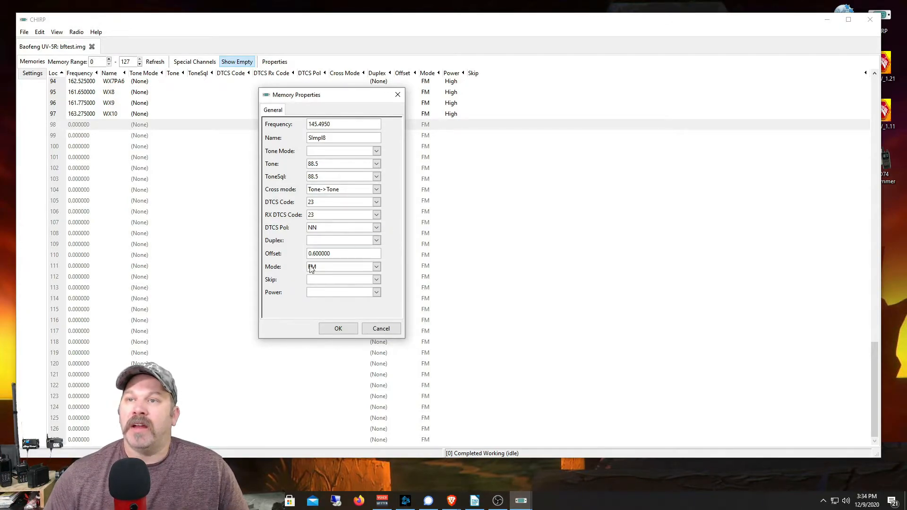
# Check the mode and skip choices, set the channel's power to High, and accept its properties.
pyautogui.click(377, 267)
pyautogui.click(376, 268)
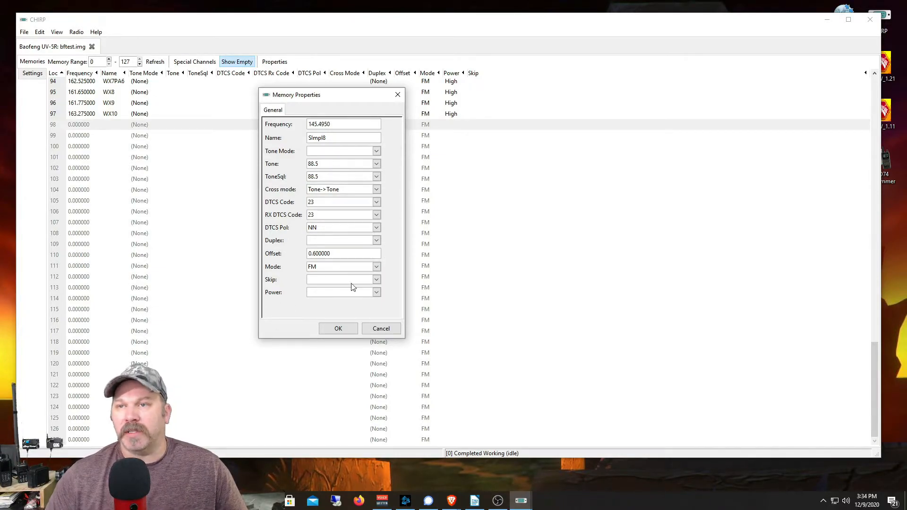
pyautogui.click(377, 280)
pyautogui.click(377, 280)
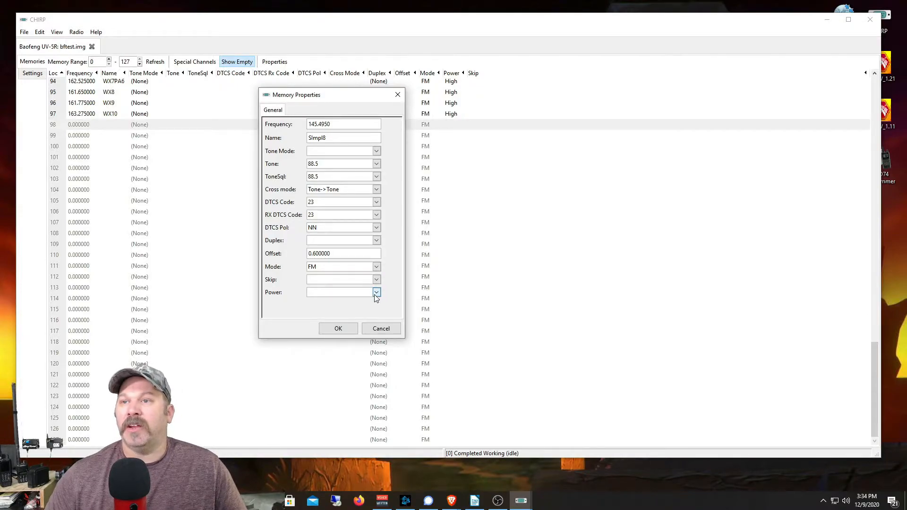
pyautogui.click(377, 293)
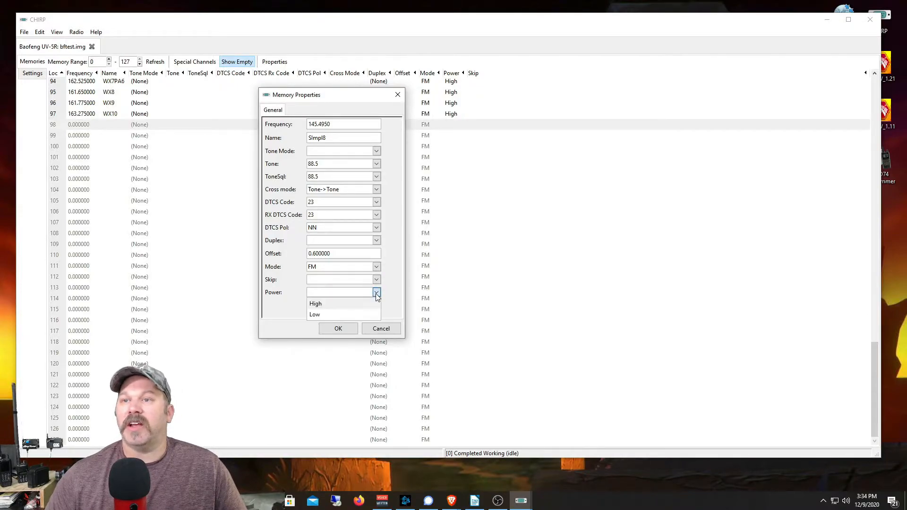
pyautogui.click(326, 303)
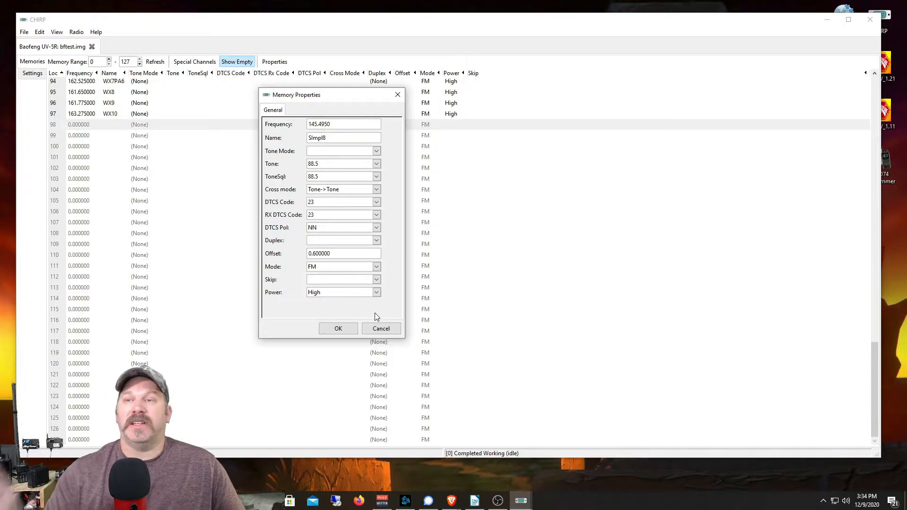
pyautogui.click(349, 329)
pyautogui.scroll(-7, 209, 204)
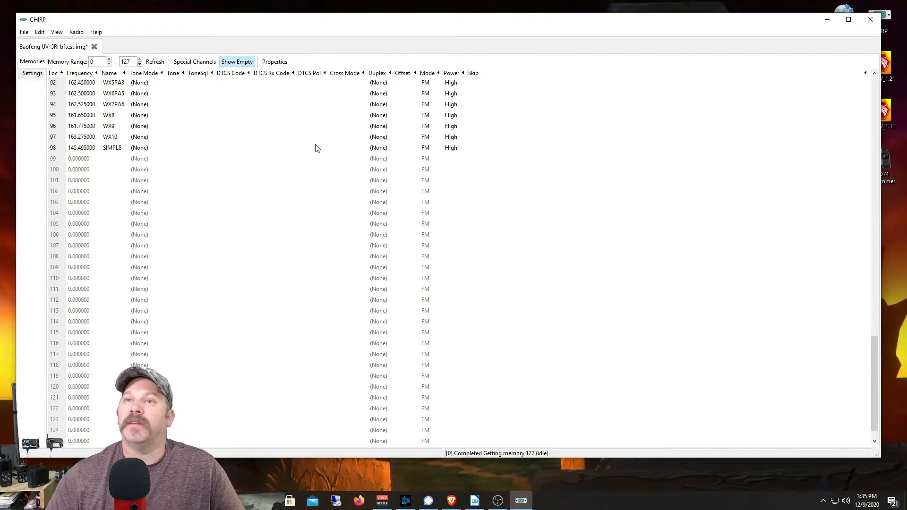
# Open the properties of empty memory location 99 and enter the frequency 147.4000 and the name rpt1.
pyautogui.click(59, 151)
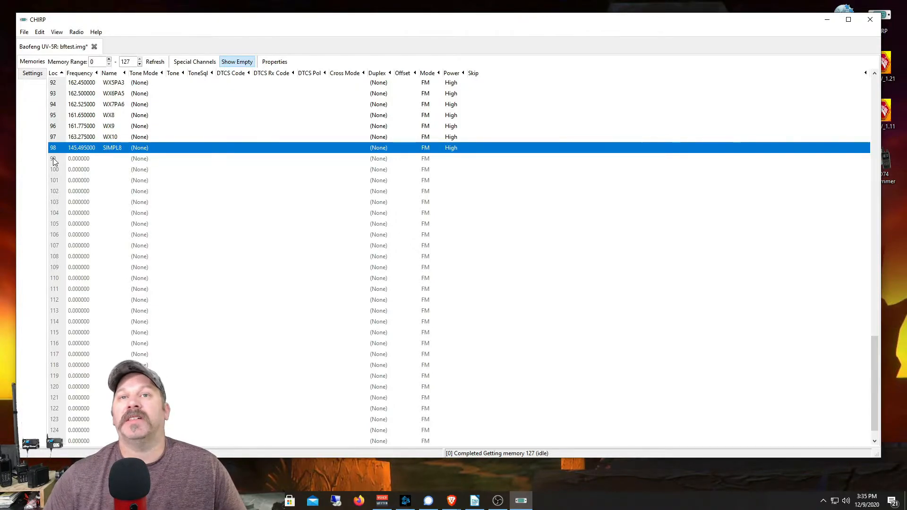
pyautogui.click(53, 159)
pyautogui.rightClick(53, 161)
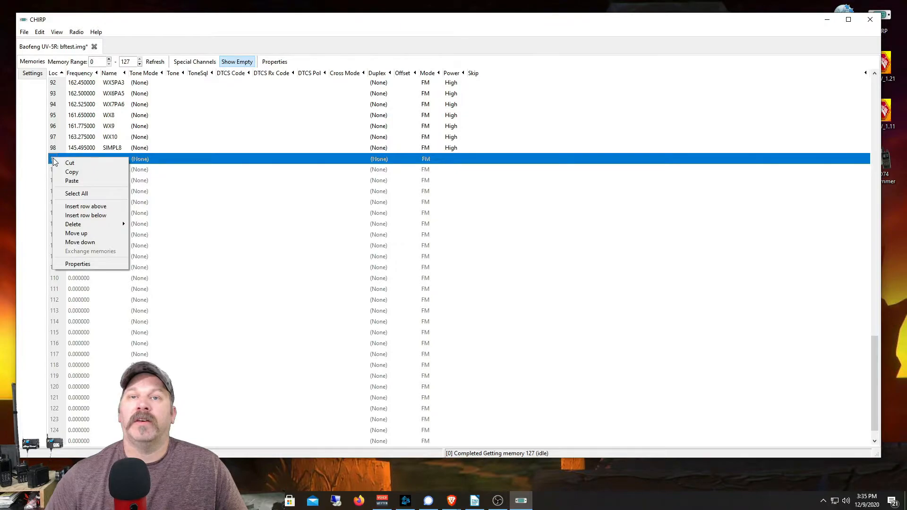
pyautogui.click(77, 263)
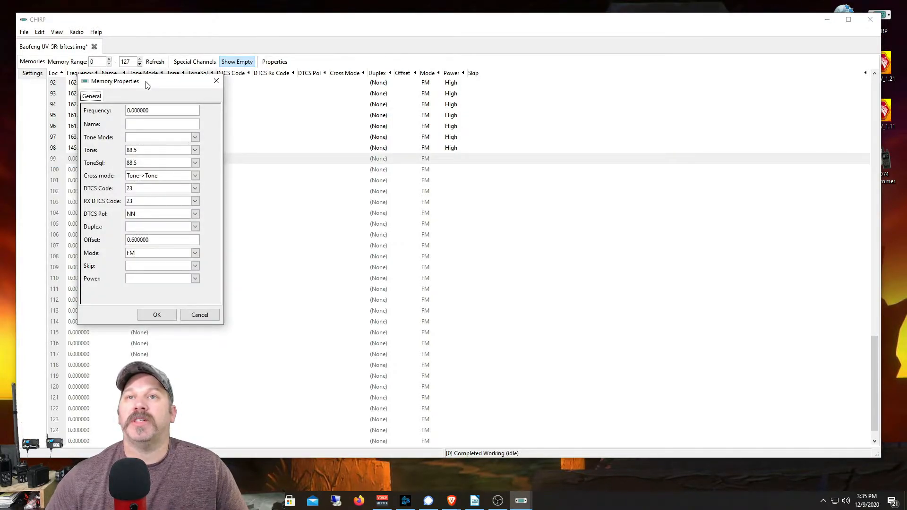
pyautogui.moveTo(170, 84); pyautogui.dragTo(381, 91)
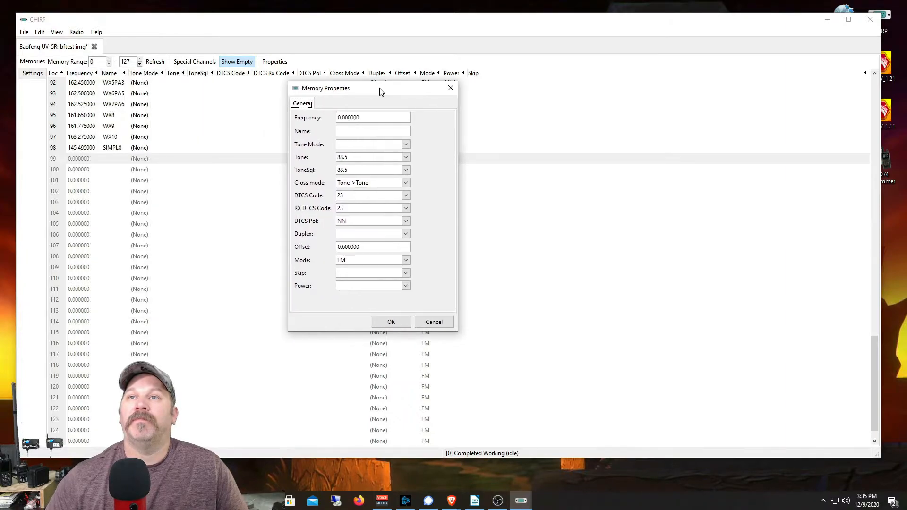
pyautogui.press('Tab')
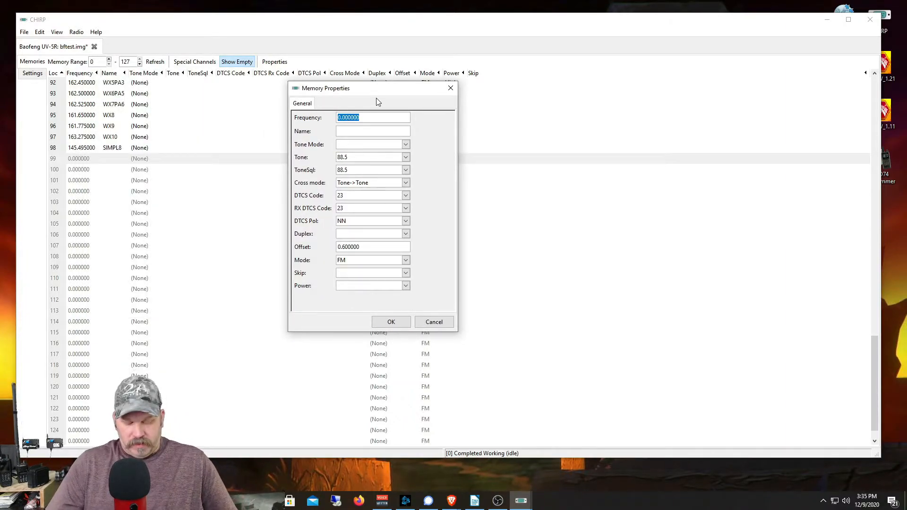
pyautogui.write('147.400')
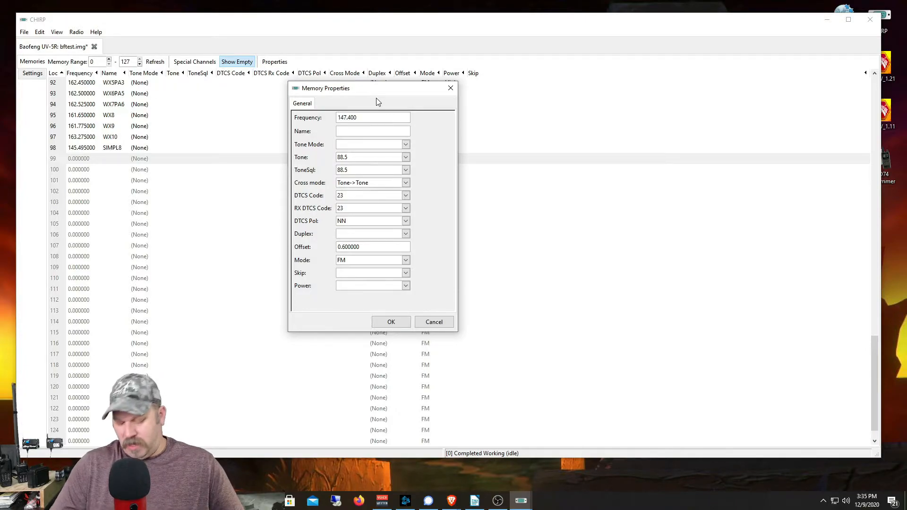
pyautogui.click(360, 131)
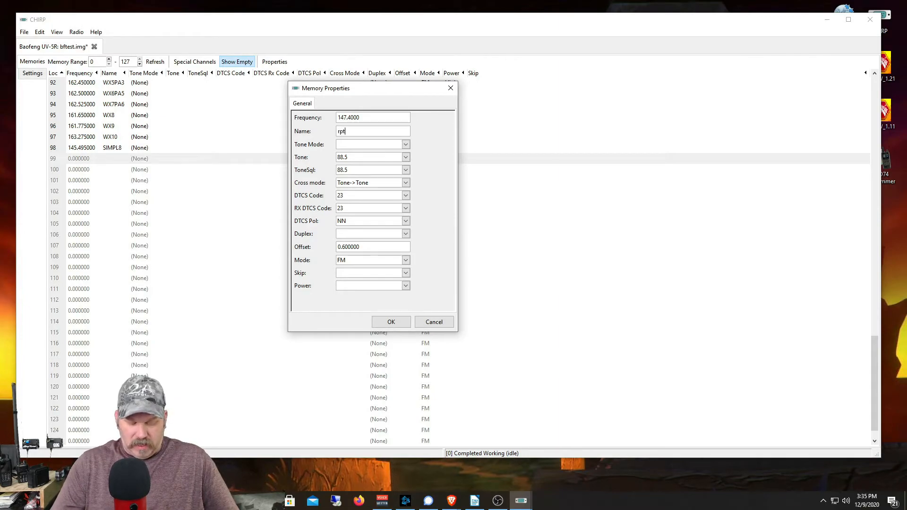
# Set the repeater channel's tone mode to Tone and its tone to 114.8.
pyautogui.click(406, 144)
pyautogui.click(368, 168)
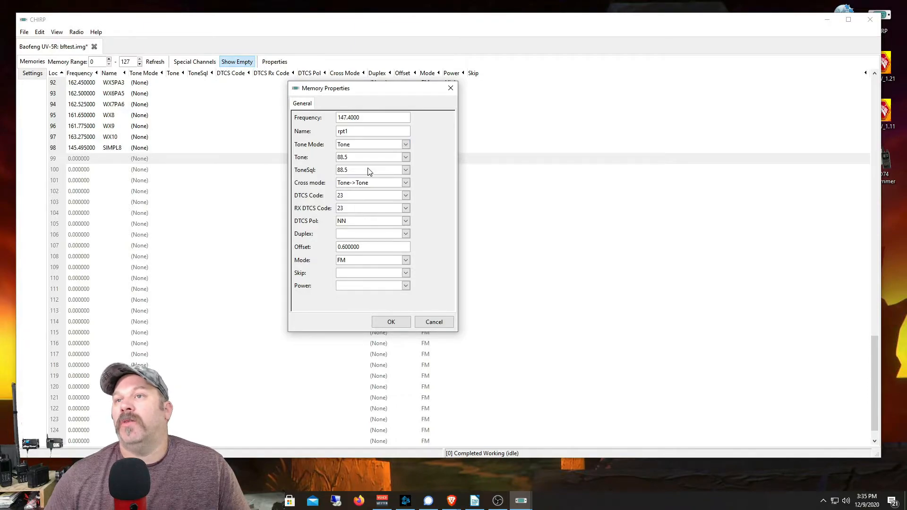
pyautogui.click(405, 157)
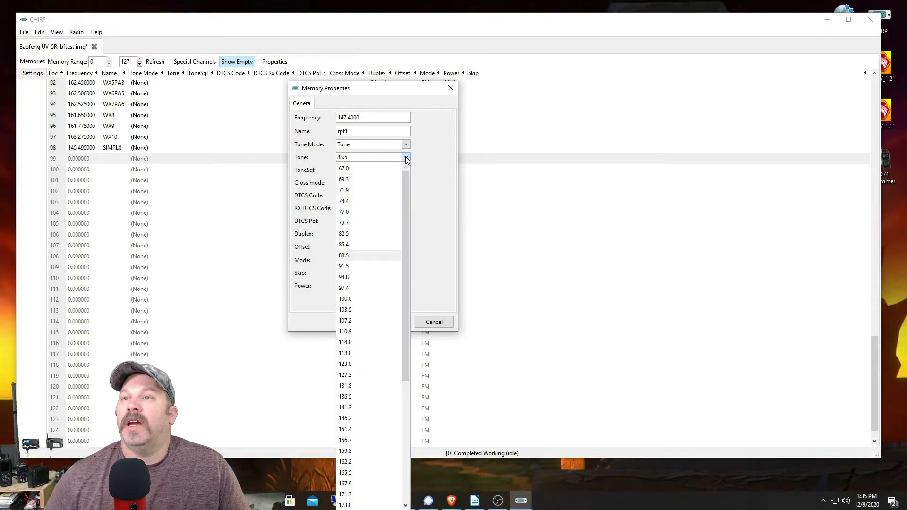
pyautogui.click(374, 343)
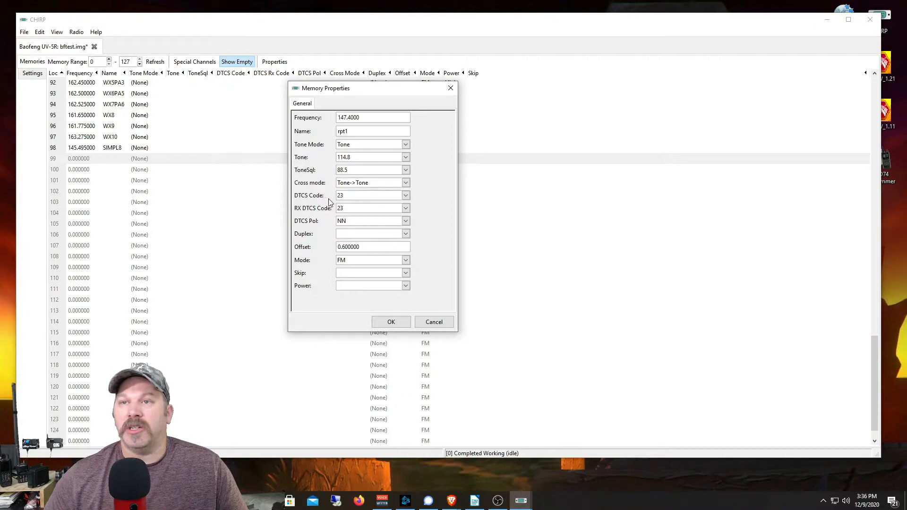
# Set the repeater channel's duplex to minus and its power to High, and accept its properties.
pyautogui.click(406, 235)
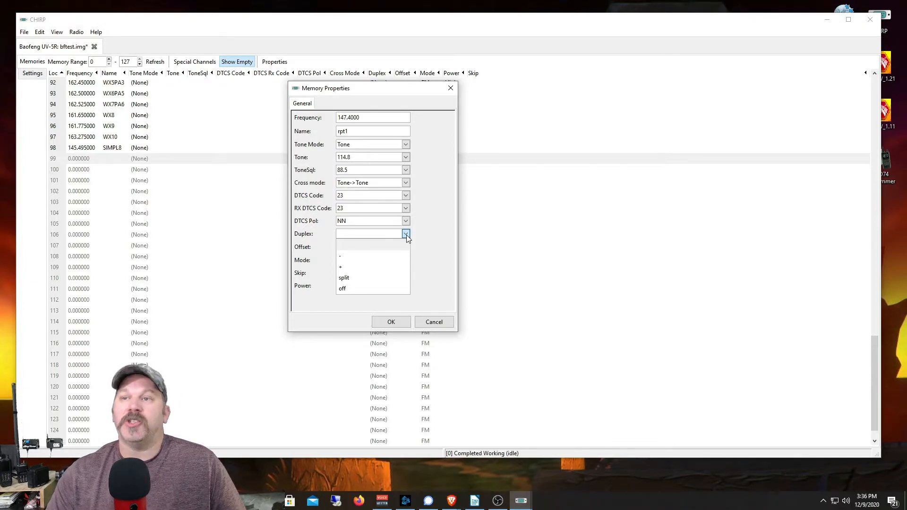
pyautogui.click(345, 258)
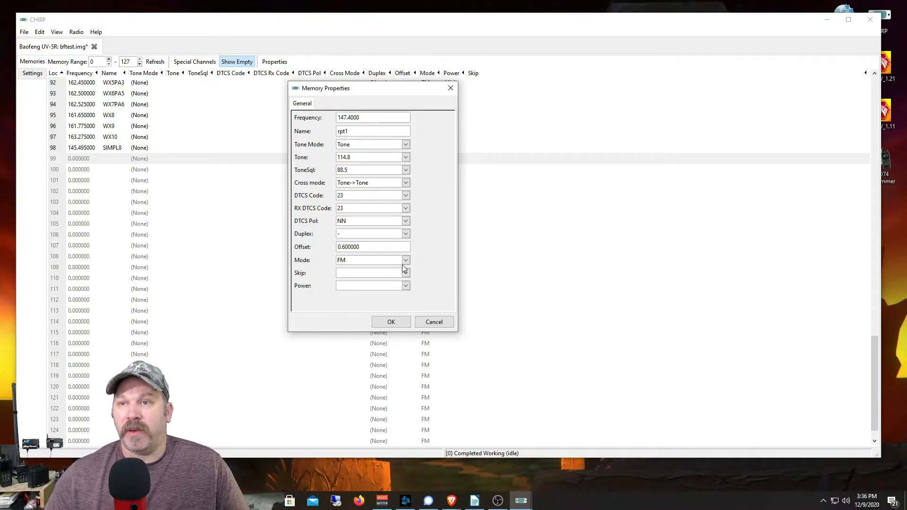
pyautogui.click(406, 285)
pyautogui.click(352, 297)
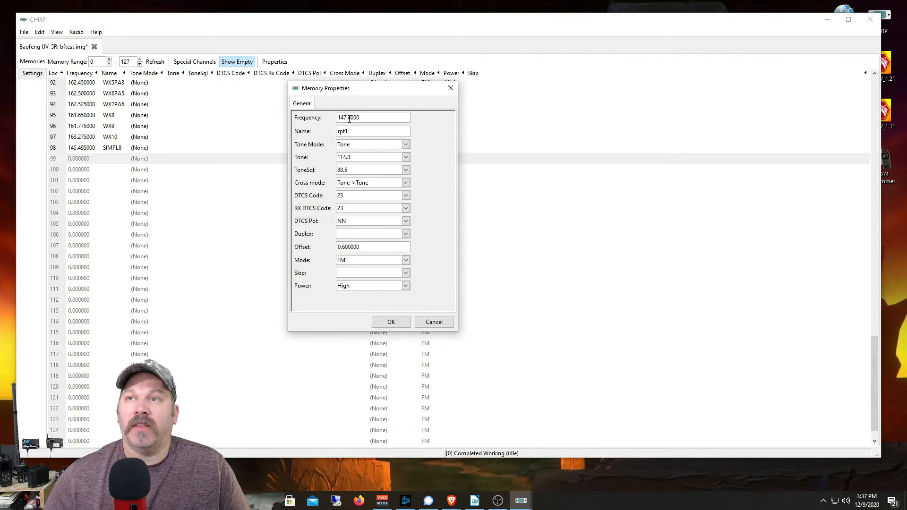
pyautogui.click(384, 323)
pyautogui.scroll(-15, 302, 270)
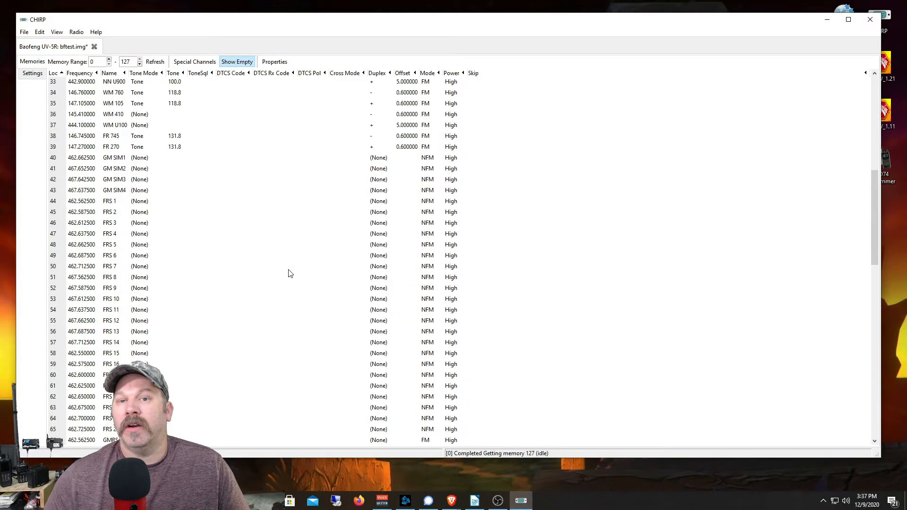
pyautogui.scroll(-10, 246, 273)
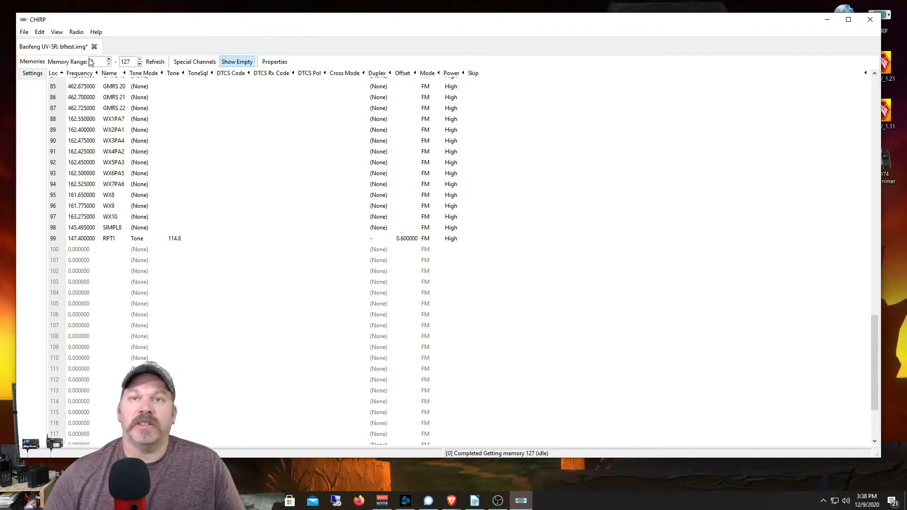
# Examine the radio commands and the stock channel configurations available for import, without importing any.
pyautogui.click(76, 32)
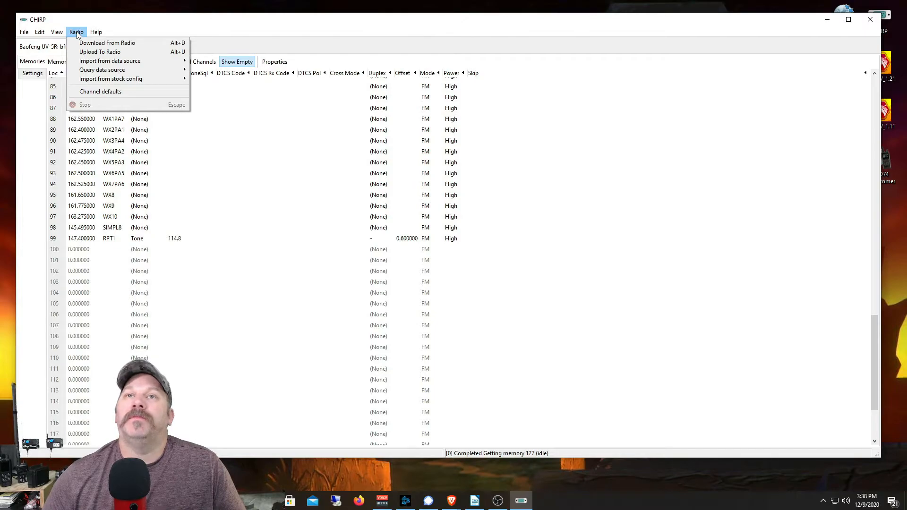
pyautogui.moveTo(87, 64)
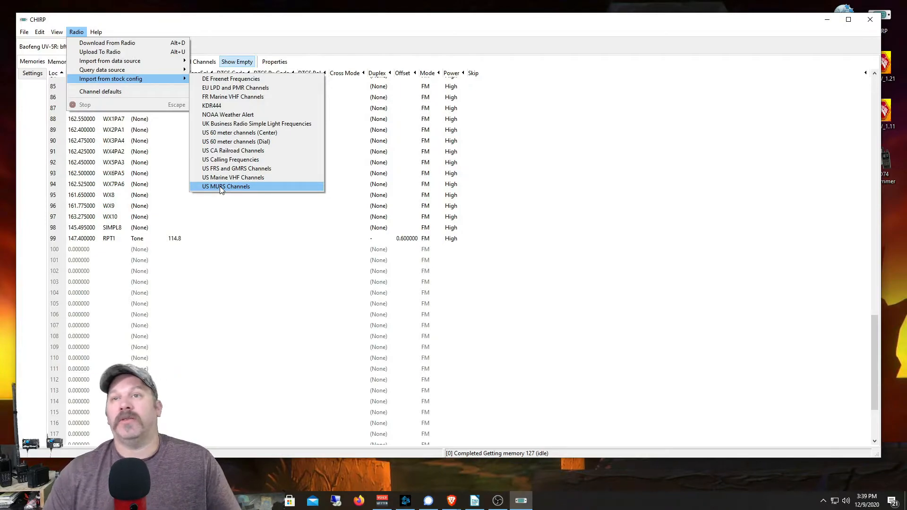
pyautogui.click(211, 27)
# Create a new blank memory file, look at its D-STAR callsign lists, and return to its memory channel list.
pyautogui.click(25, 32)
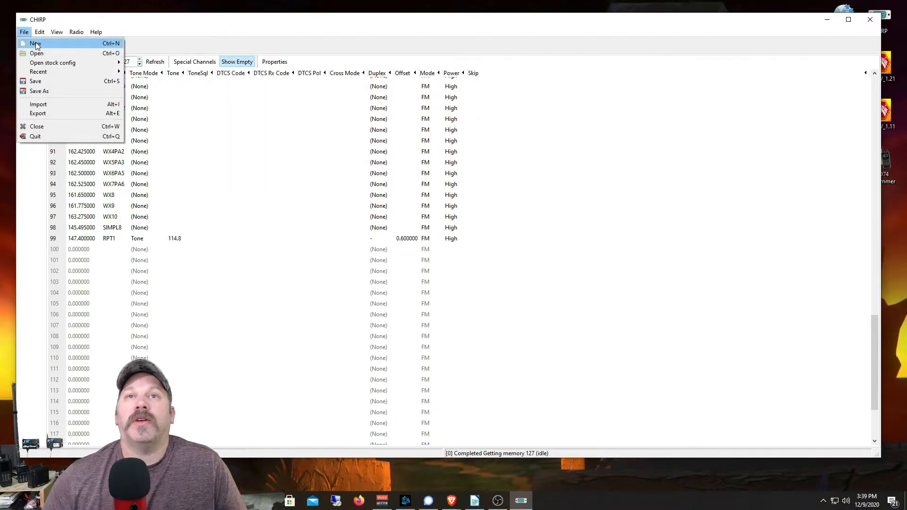
pyautogui.click(35, 43)
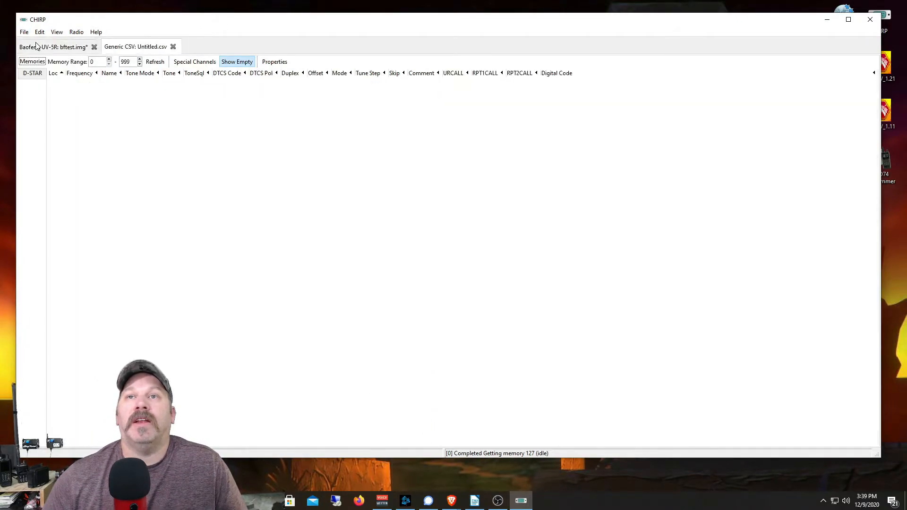
pyautogui.click(32, 74)
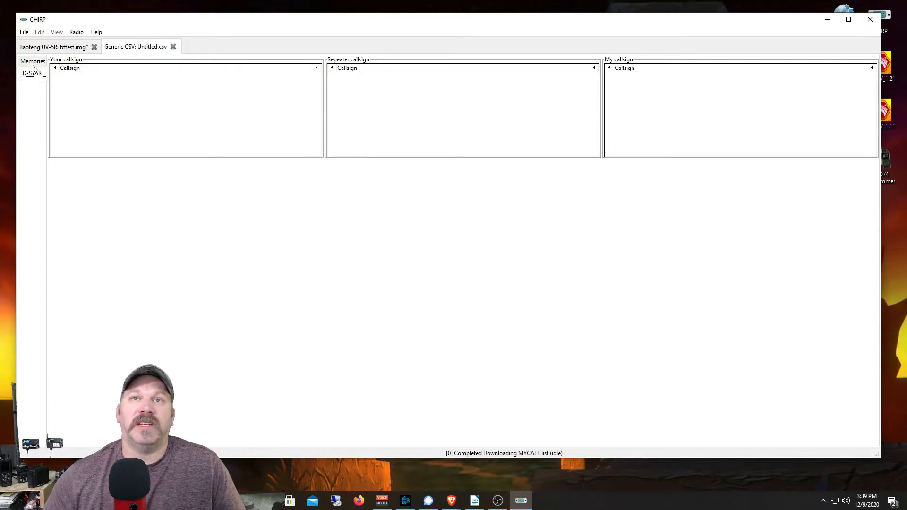
pyautogui.click(33, 63)
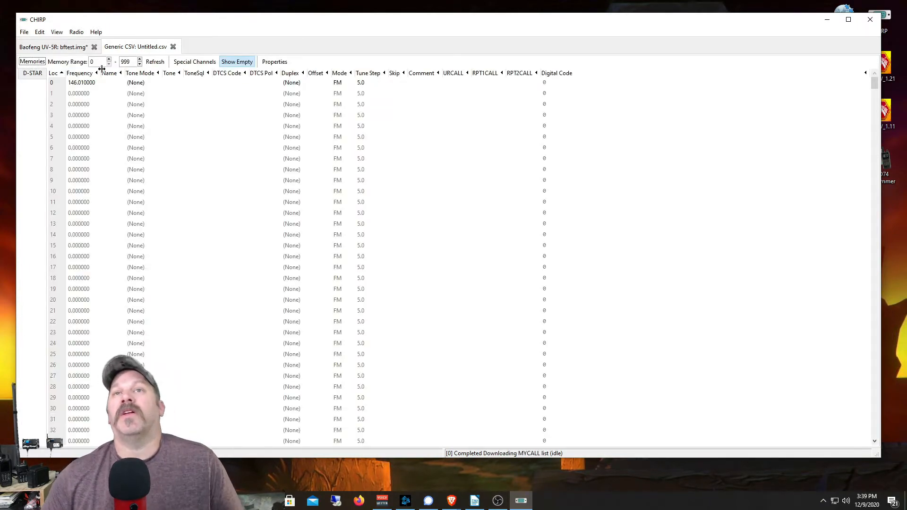
# Open the US FRS and GMRS Channels stock configuration for import into the blank file and look through its channels.
pyautogui.click(76, 32)
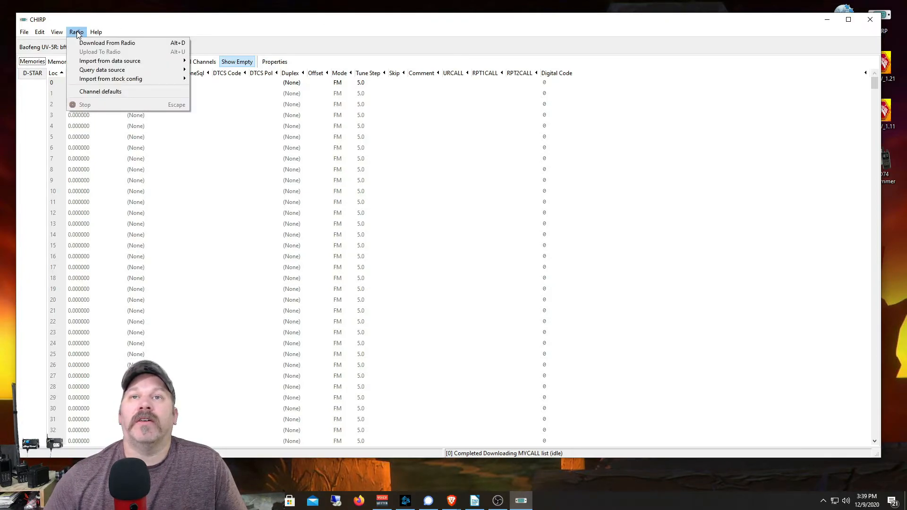
pyautogui.moveTo(90, 62)
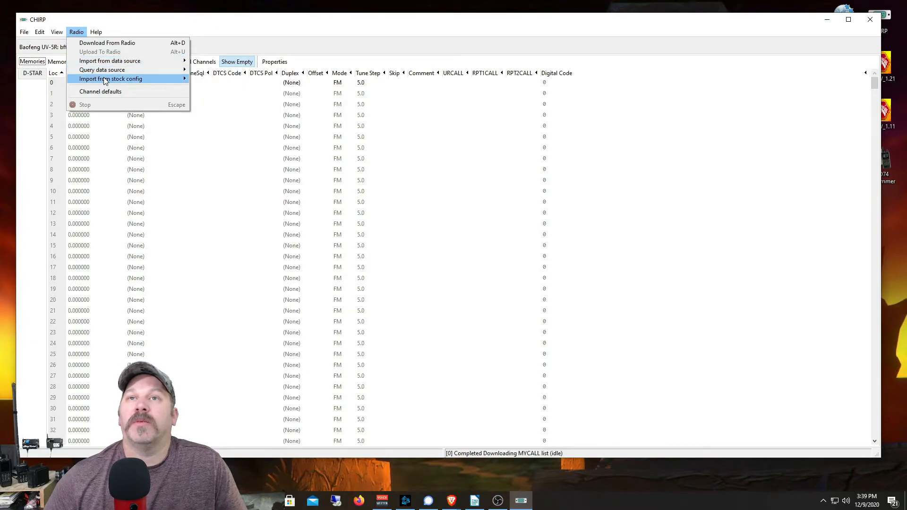
pyautogui.moveTo(106, 81)
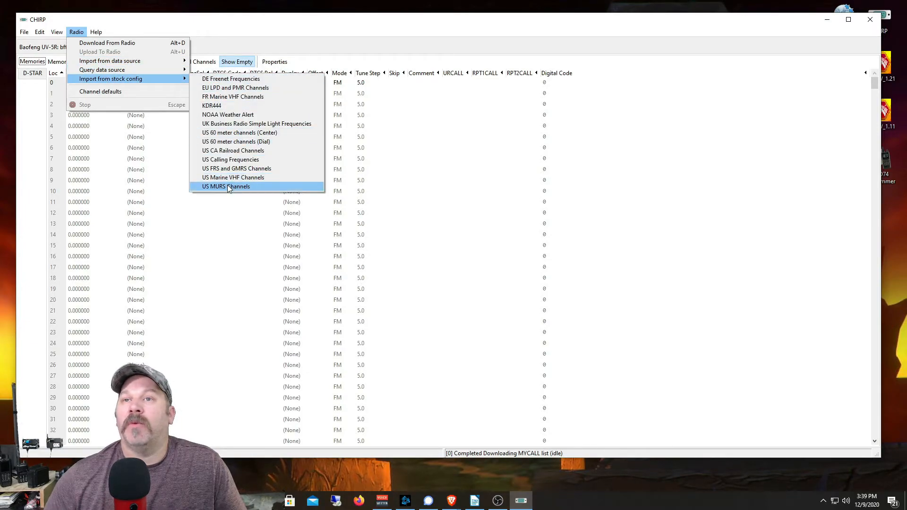
pyautogui.click(225, 169)
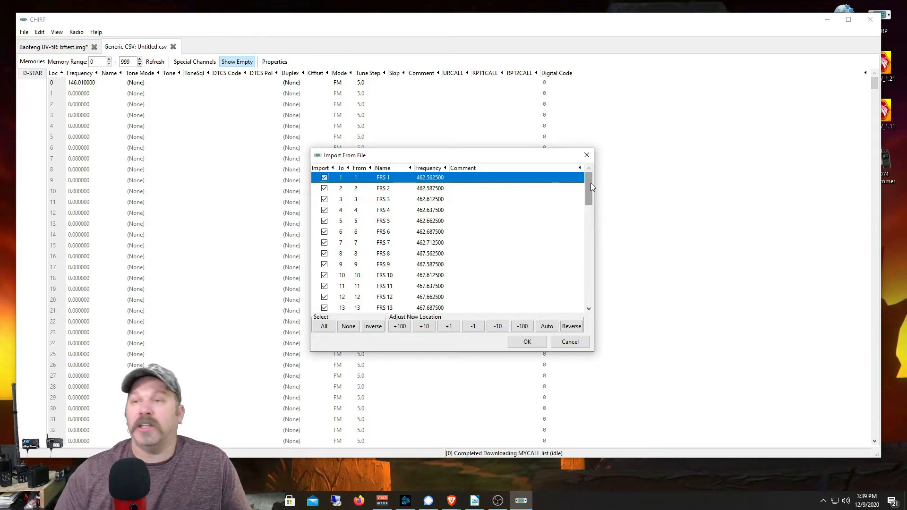
pyautogui.moveTo(591, 184); pyautogui.dragTo(592, 216)
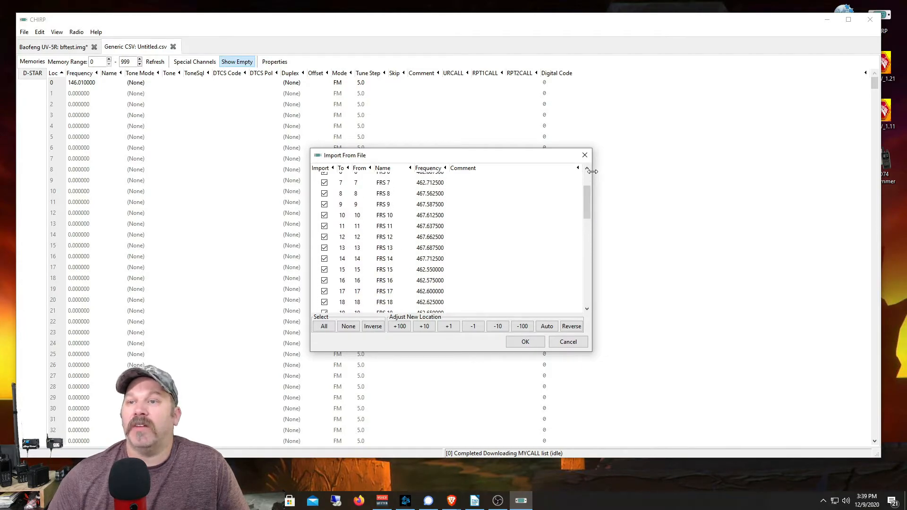
pyautogui.moveTo(590, 206); pyautogui.dragTo(586, 188)
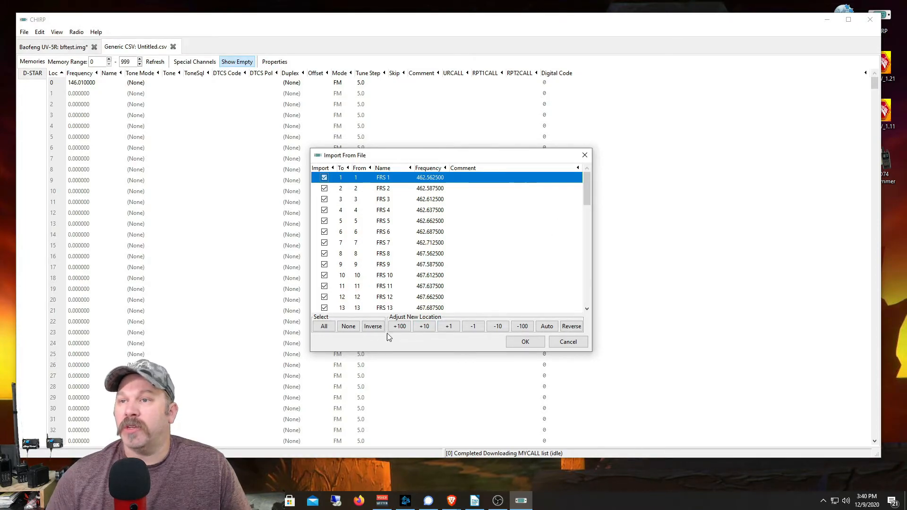
# Try shifting the destinations by tens, import all FRS and GMRS channels starting at location 1, and review the memory list.
pyautogui.click(425, 328)
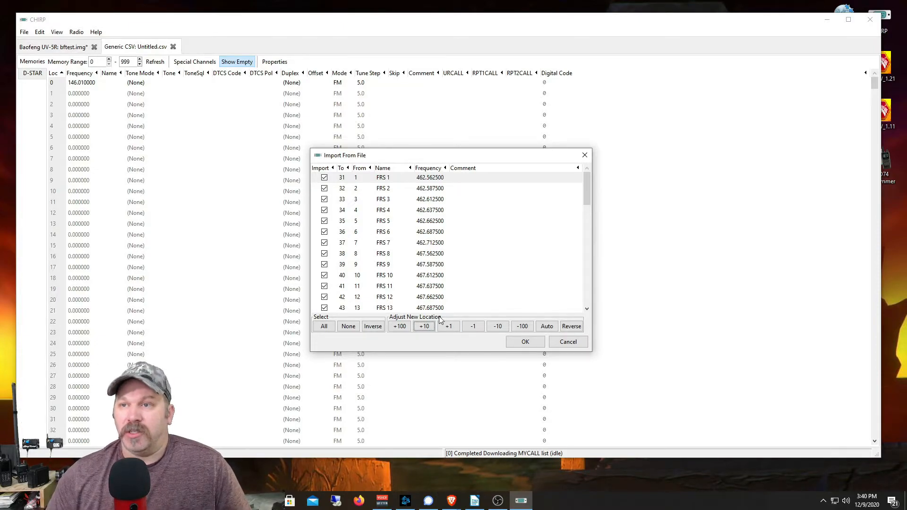
pyautogui.click(498, 327)
pyautogui.click(499, 327)
pyautogui.click(498, 326)
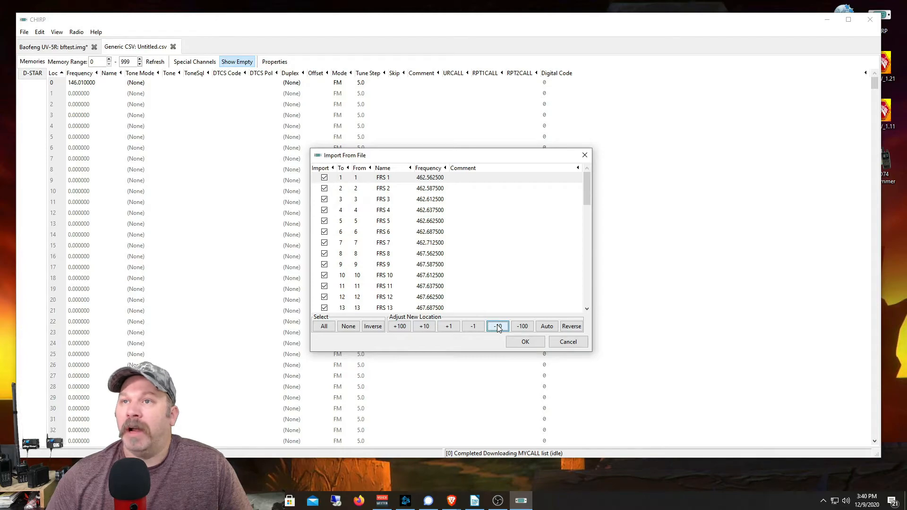
pyautogui.click(522, 344)
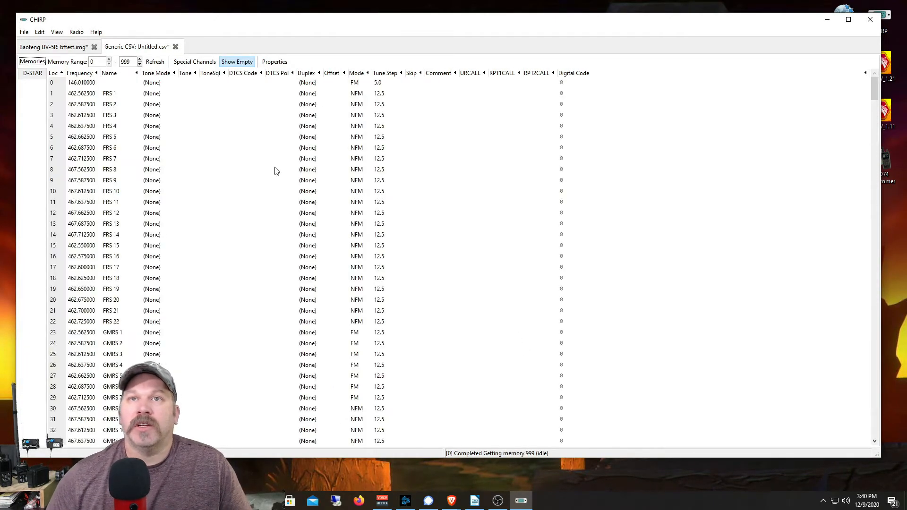
pyautogui.scroll(-6, 263, 164)
pyautogui.scroll(6, 264, 164)
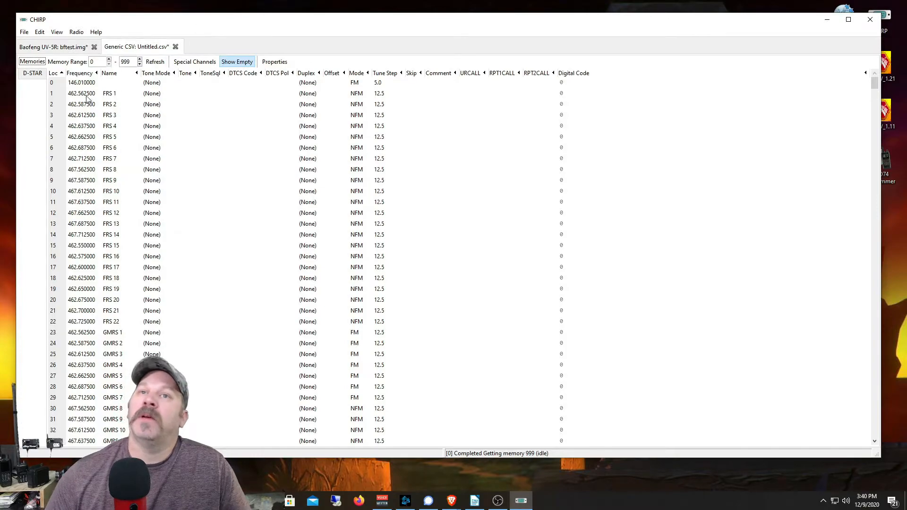
pyautogui.scroll(-10, 158, 125)
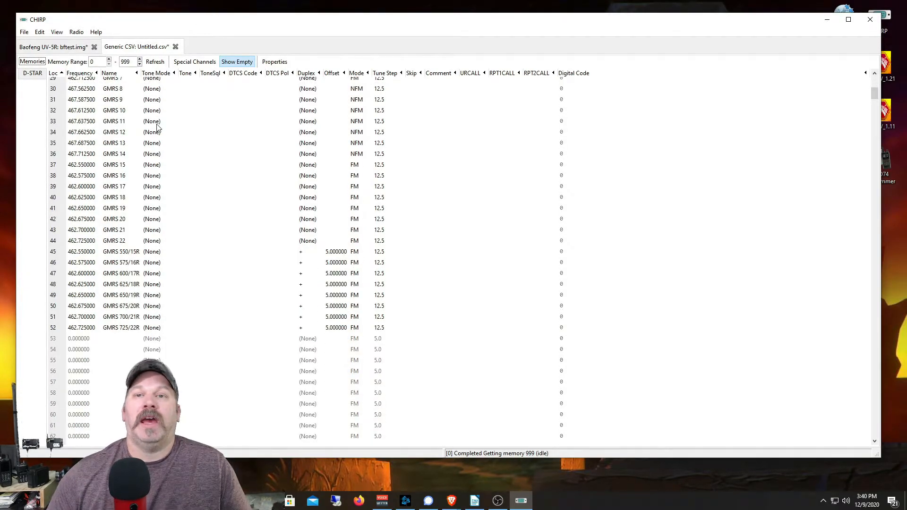
pyautogui.scroll(10, 157, 126)
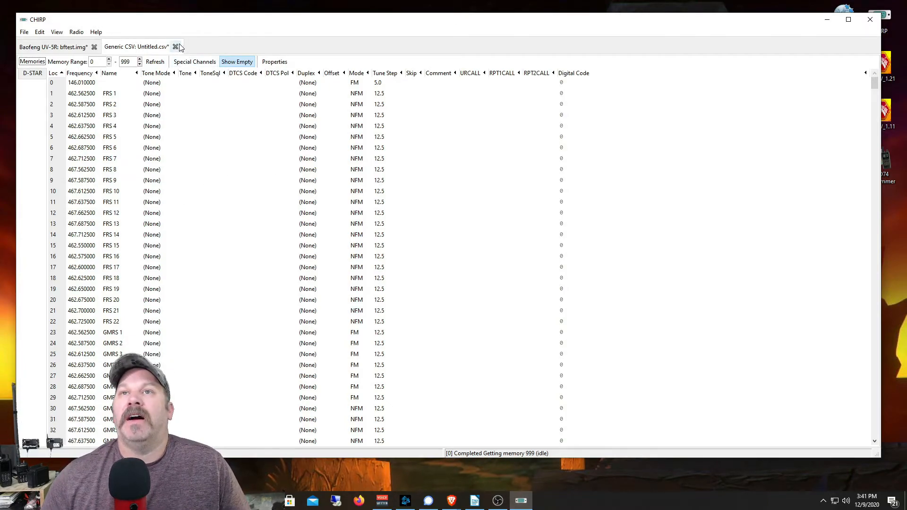
pyautogui.scroll(-4, 173, 109)
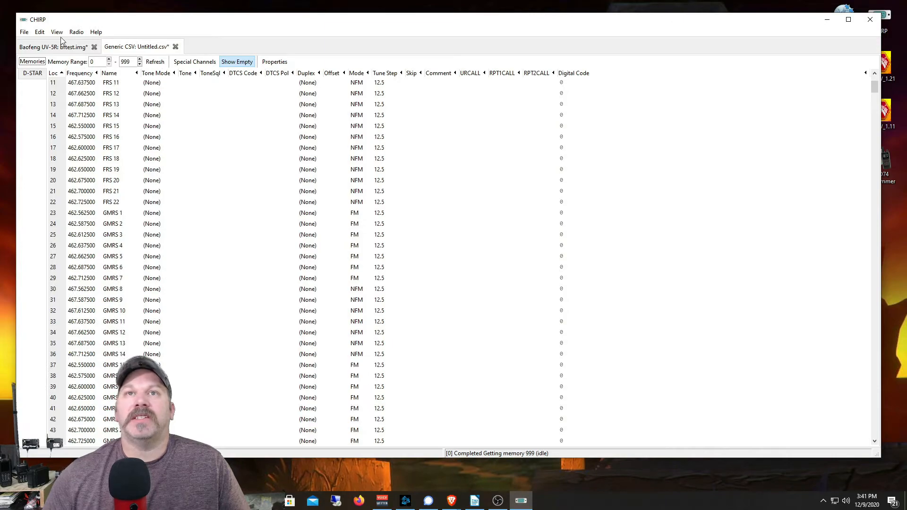
# Import all US Marine VHF Channels from the stock configurations, with their new locations shifted to start at 52.
pyautogui.click(77, 32)
pyautogui.moveTo(94, 79)
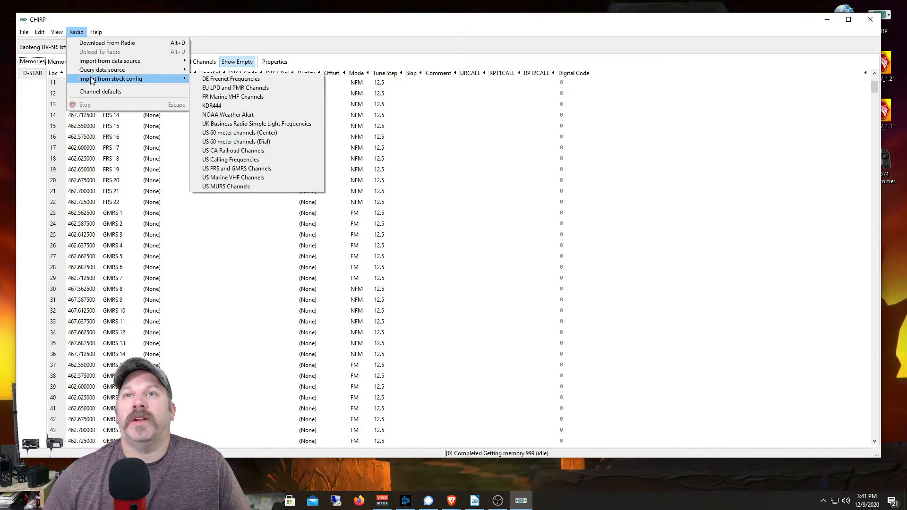
pyautogui.click(226, 178)
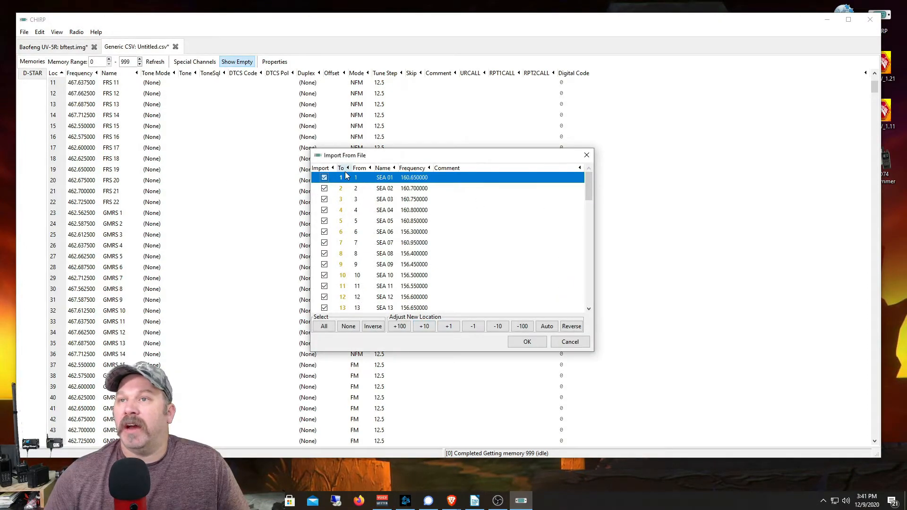
pyautogui.click(434, 329)
pyautogui.click(435, 329)
pyautogui.click(435, 330)
pyautogui.click(432, 329)
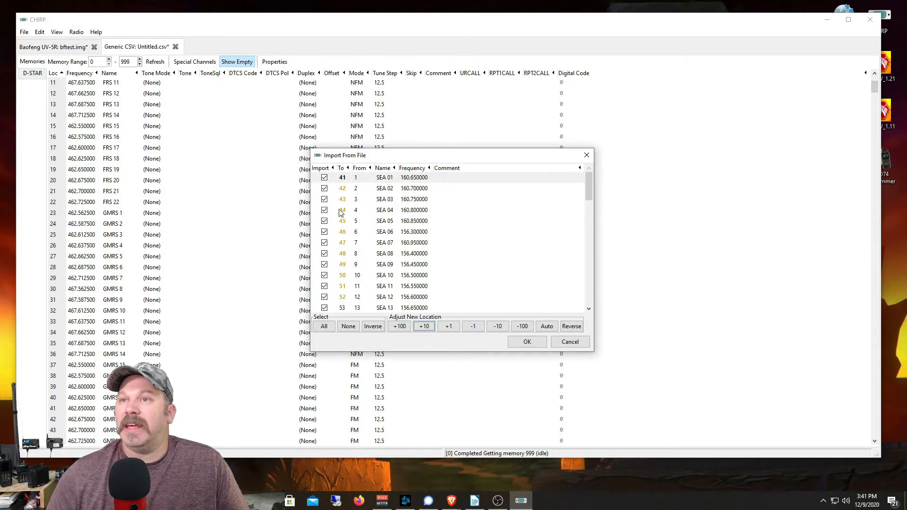
pyautogui.click(429, 330)
pyautogui.click(452, 330)
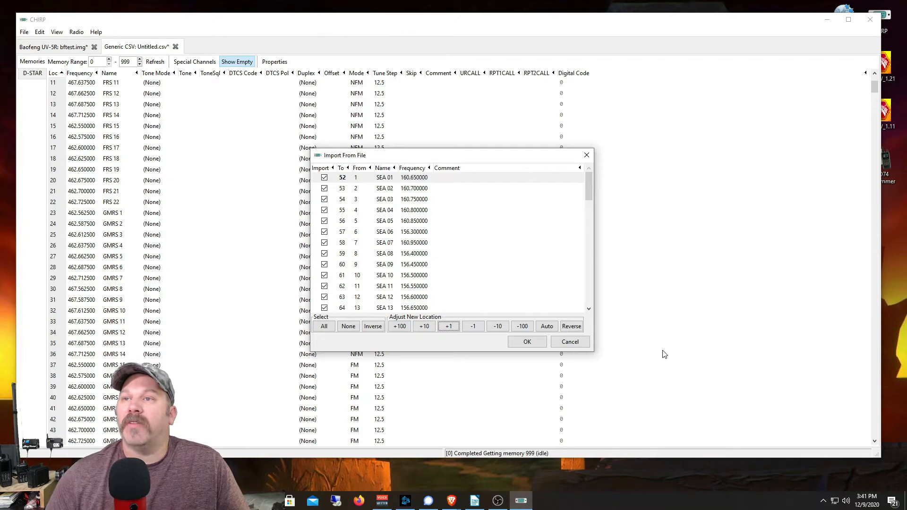
pyautogui.click(527, 343)
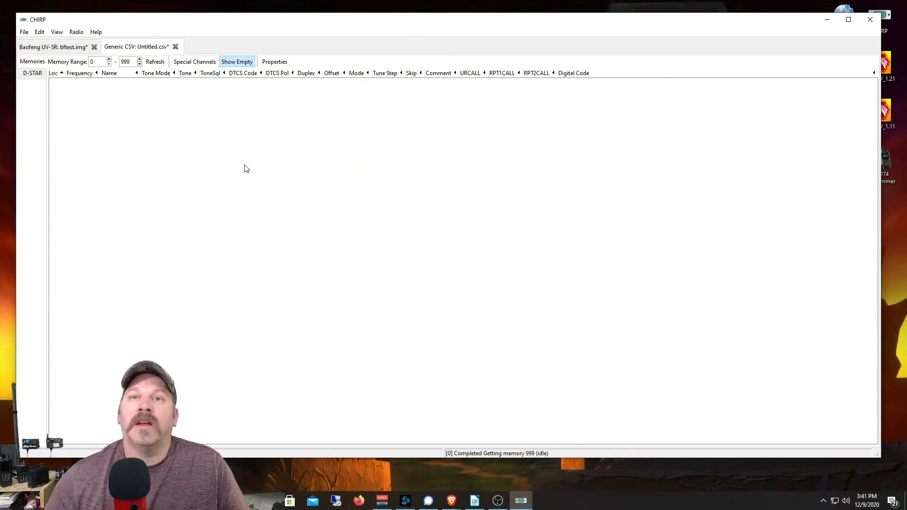
# Examine the imported marine channels in the memory list, including their frequencies, names, duplex and offsets, and return to its beginning.
pyautogui.scroll(-9, 246, 165)
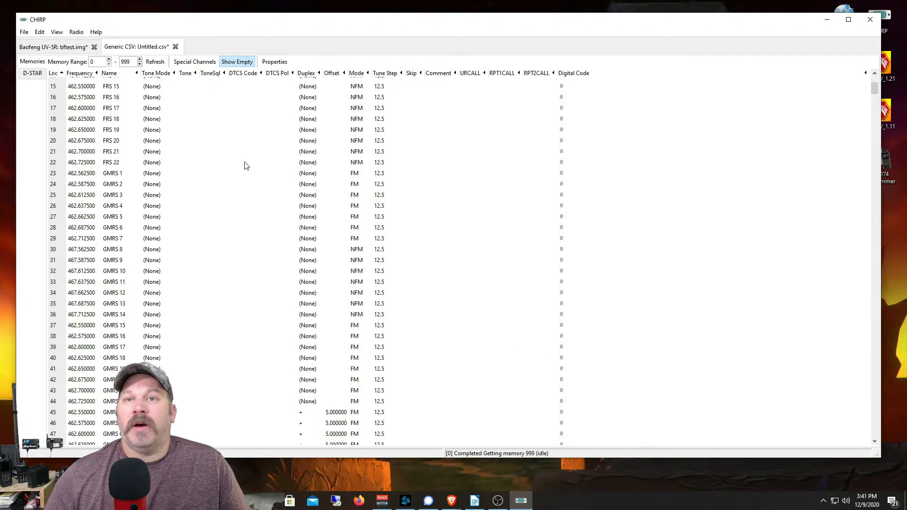
pyautogui.scroll(-17, 246, 165)
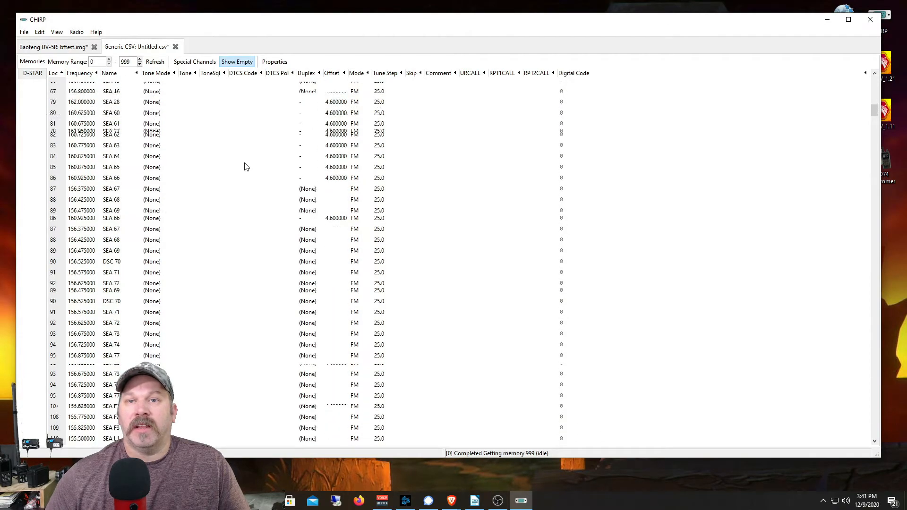
pyautogui.scroll(-5, 246, 166)
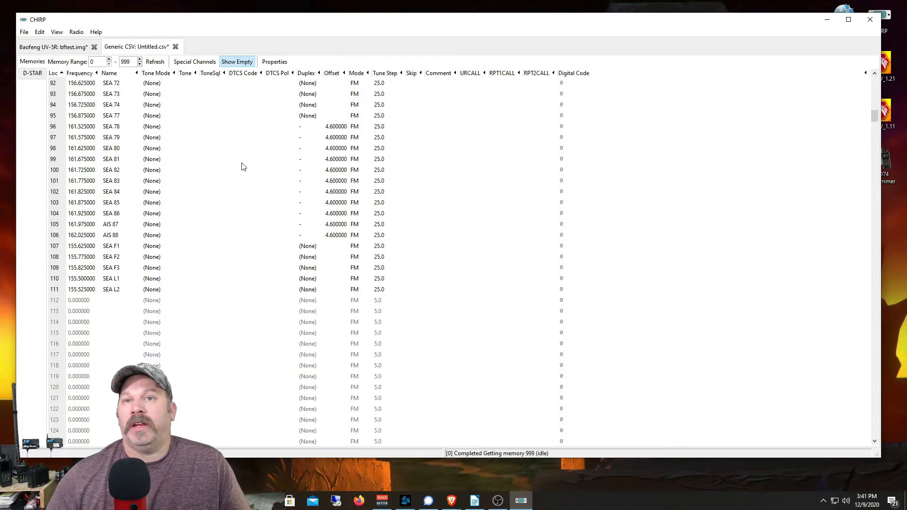
pyautogui.scroll(10, 219, 189)
pyautogui.scroll(4, 219, 190)
pyautogui.scroll(-4, 221, 191)
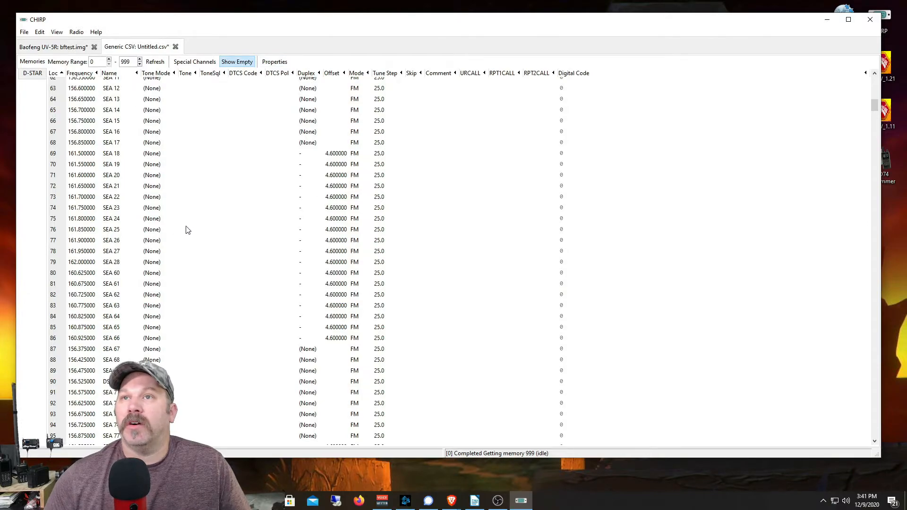
pyautogui.scroll(15, 205, 204)
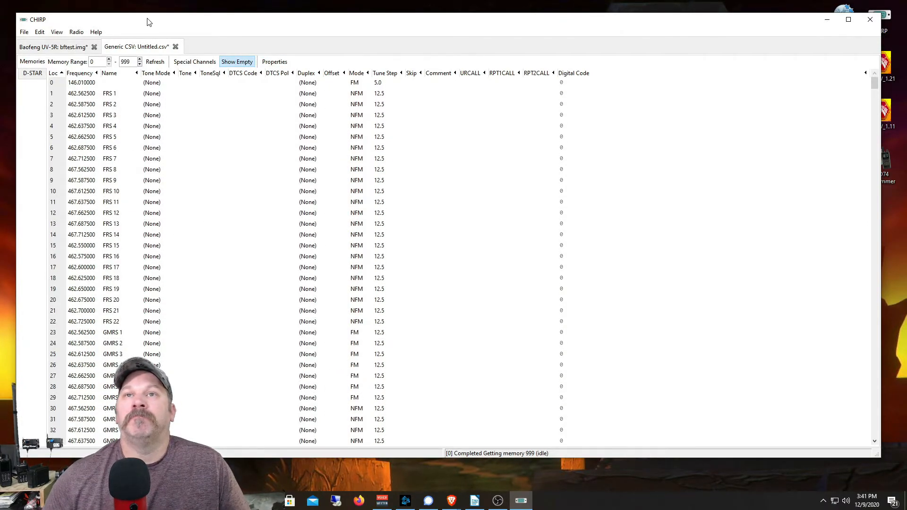
# View the US Calling Frequencies stock configuration in the import dialog and cancel without importing it.
pyautogui.click(76, 31)
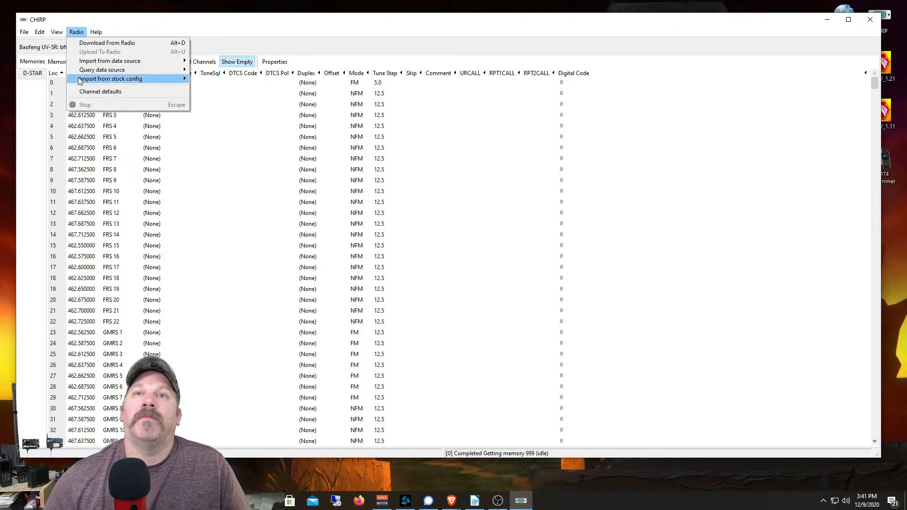
pyautogui.moveTo(138, 85)
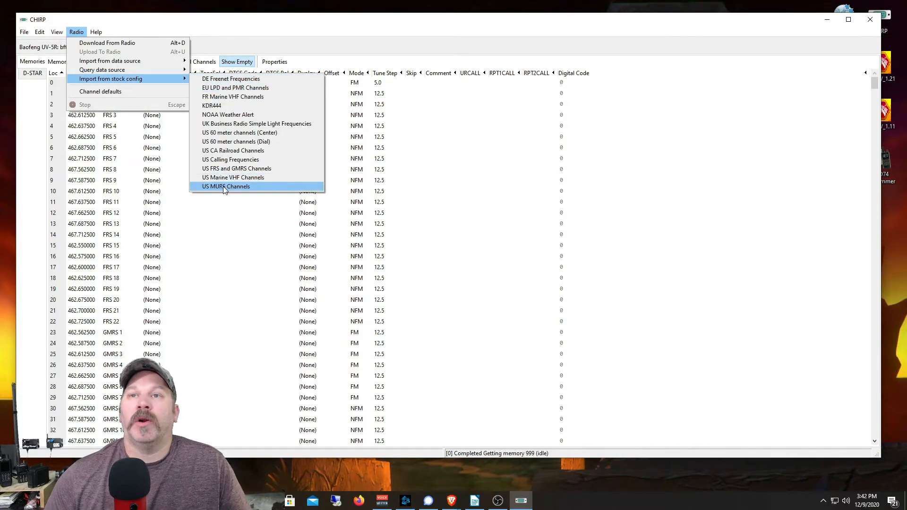
pyautogui.click(257, 158)
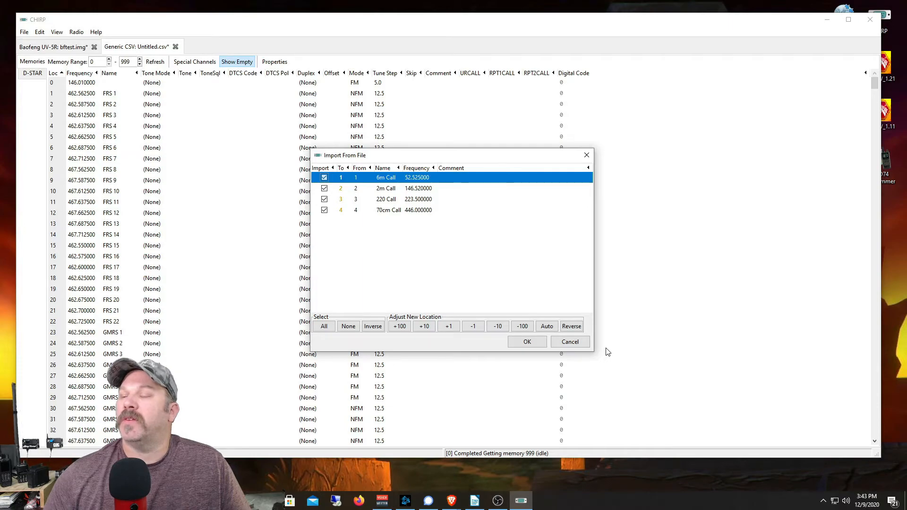
pyautogui.click(579, 346)
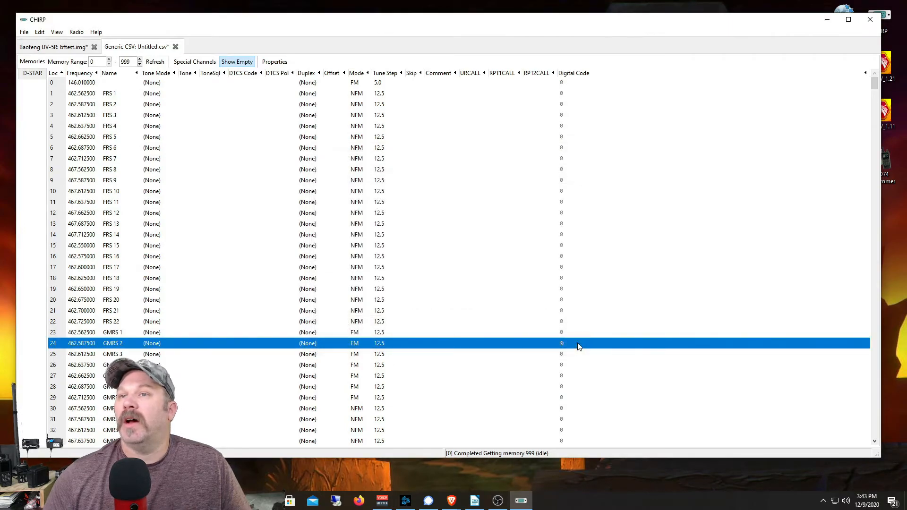
# Close the untitled CSV memory file without saving its imported channels.
pyautogui.click(175, 47)
pyautogui.click(453, 262)
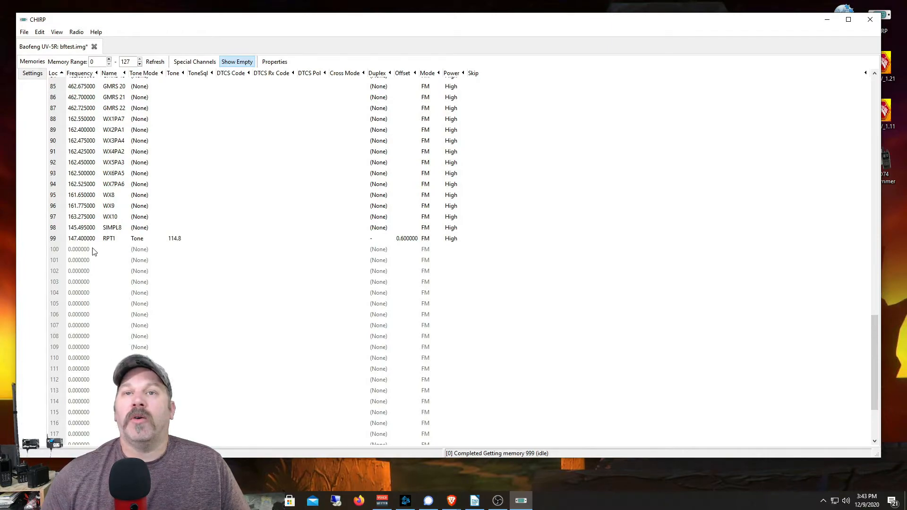
# Try to import 2 meters (144MHz) repeaters for Virginia Beach city, Virginia, using the RepeaterBook political query.
pyautogui.click(59, 250)
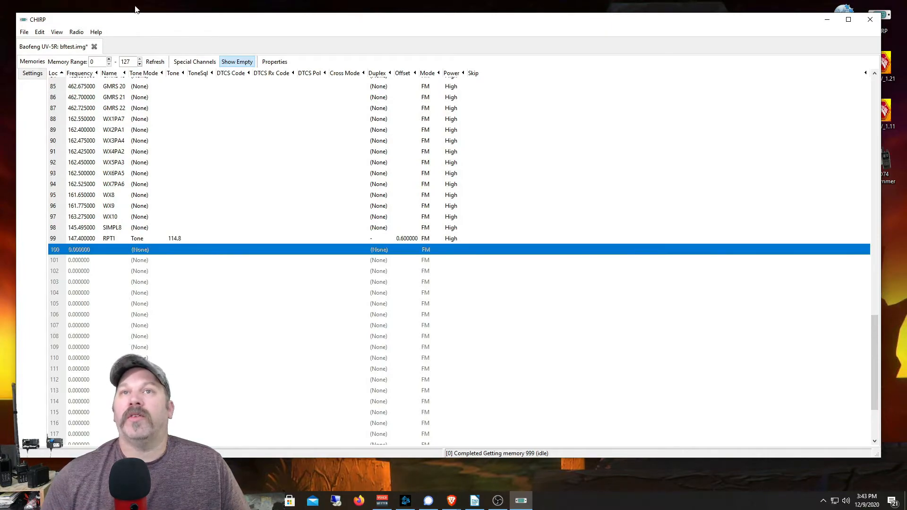
pyautogui.click(76, 32)
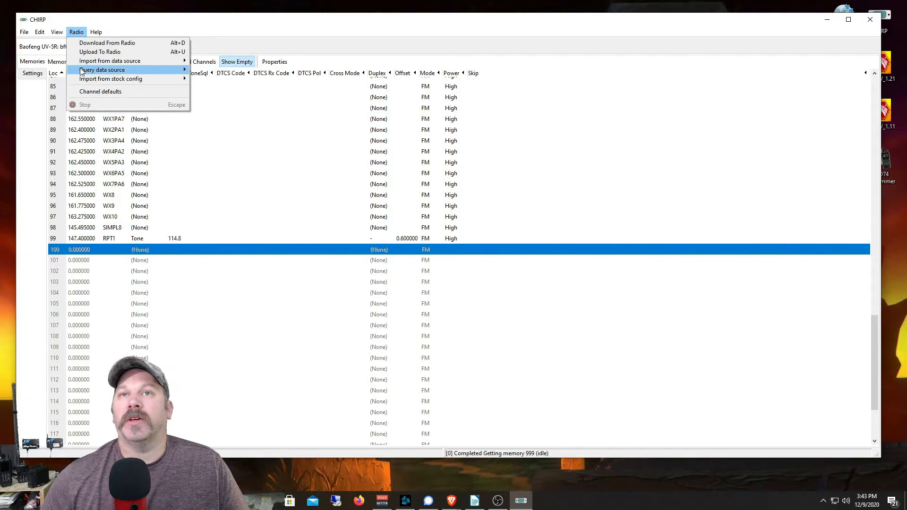
pyautogui.moveTo(87, 65)
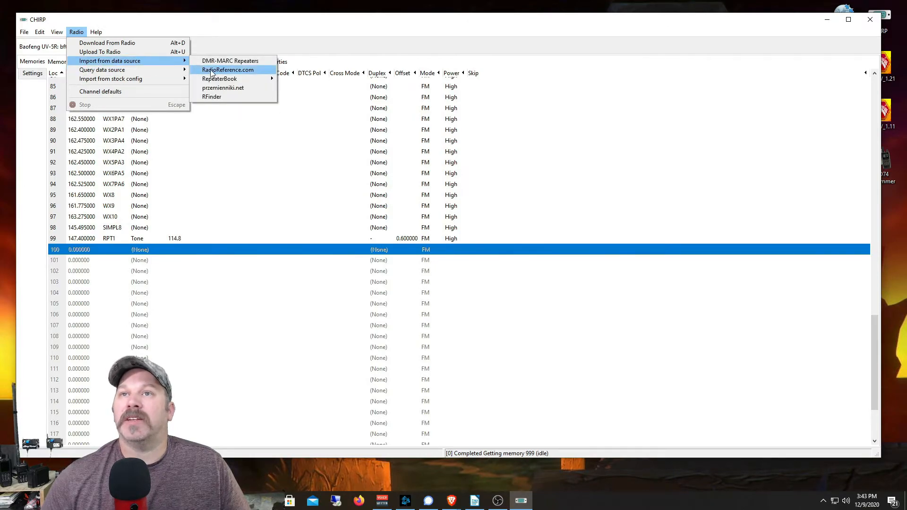
pyautogui.moveTo(220, 82)
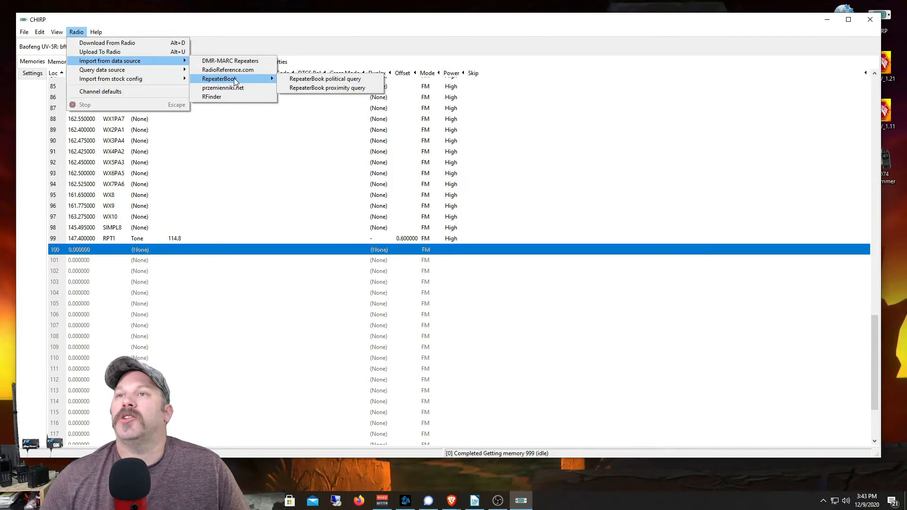
pyautogui.click(354, 79)
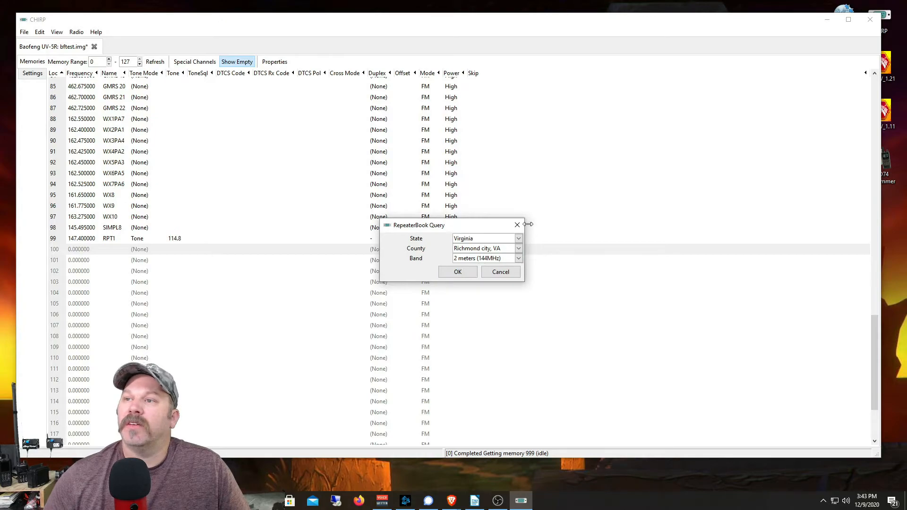
pyautogui.click(519, 249)
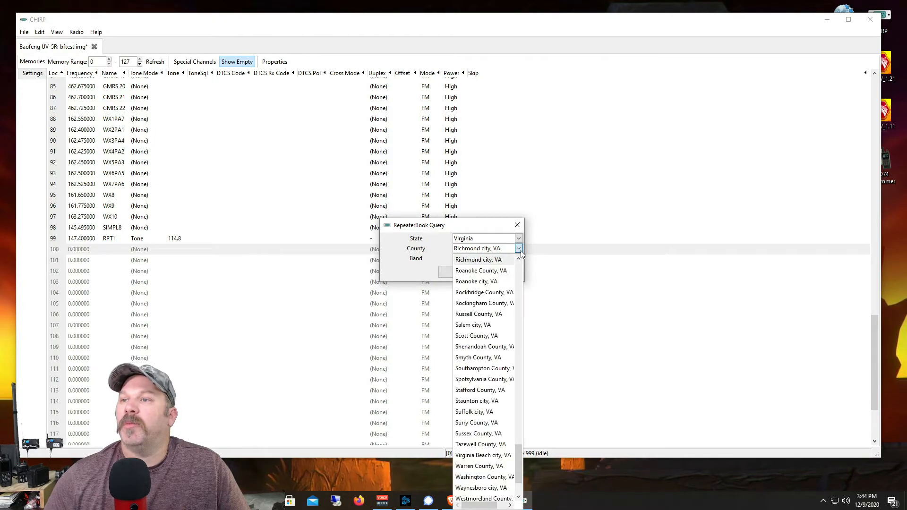
pyautogui.click(480, 455)
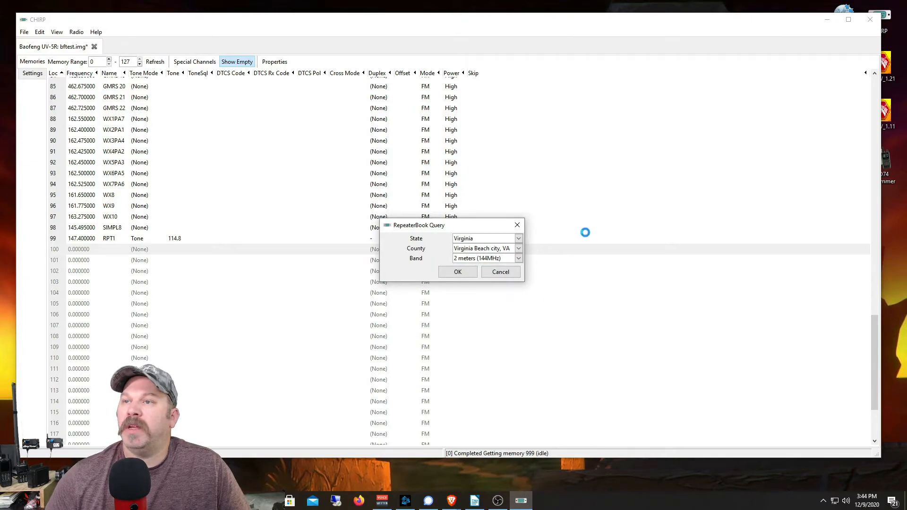
pyautogui.click(458, 274)
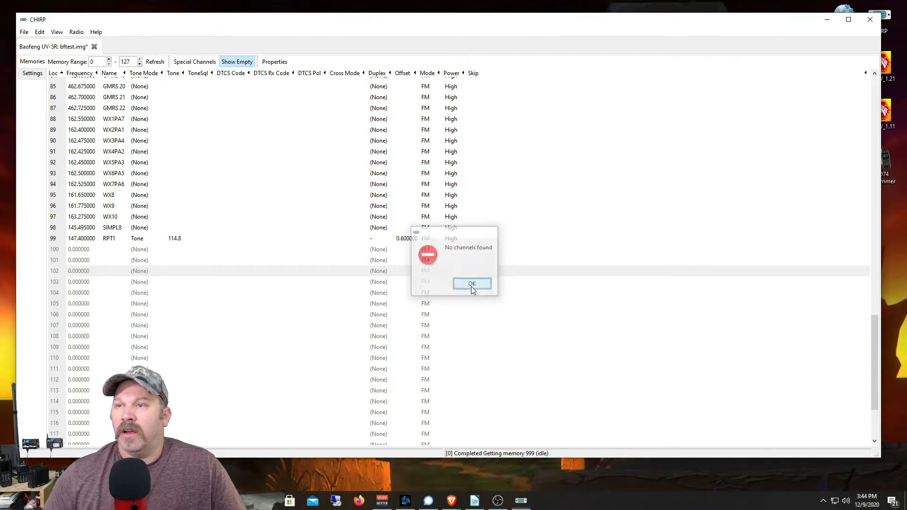
pyautogui.click(472, 284)
# Run a RepeaterBook proximity import query for location 23456, distance 60 and the 2 meters (144MHz) band, and review the repeaters offered for import.
pyautogui.click(76, 32)
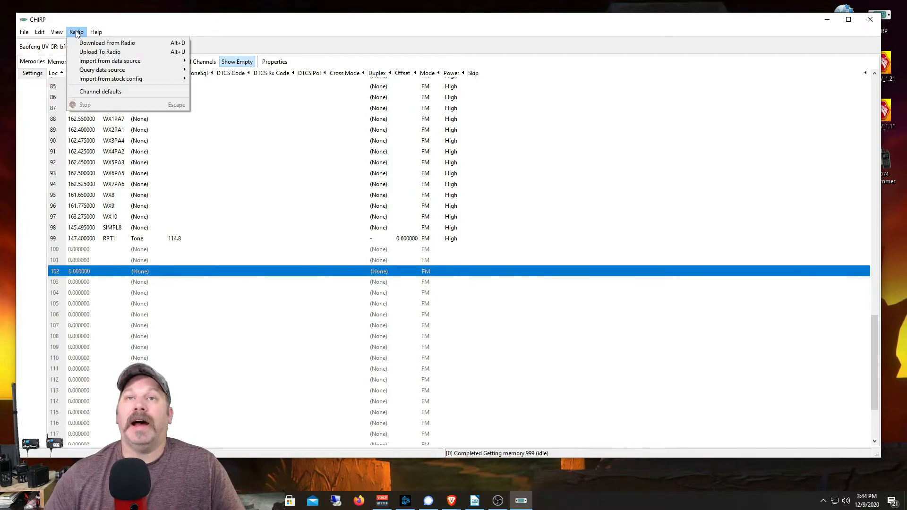
pyautogui.moveTo(86, 71)
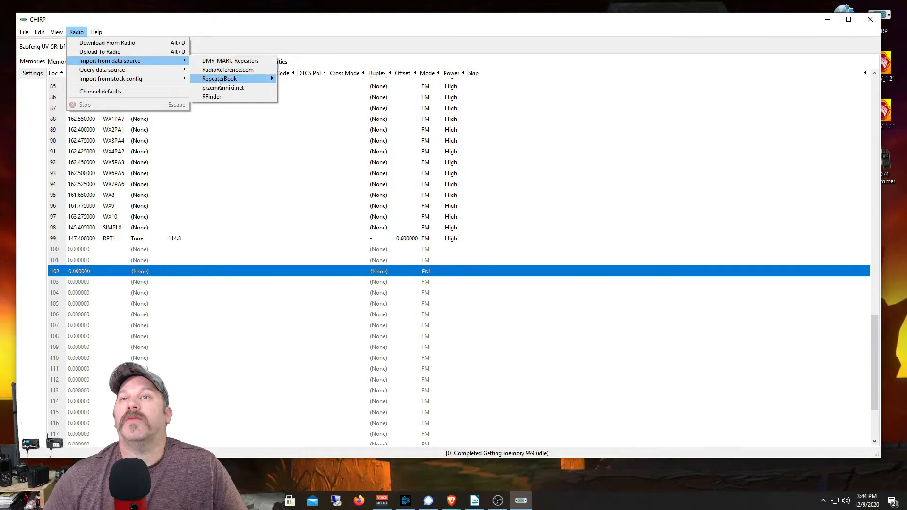
pyautogui.moveTo(219, 81)
pyautogui.click(327, 87)
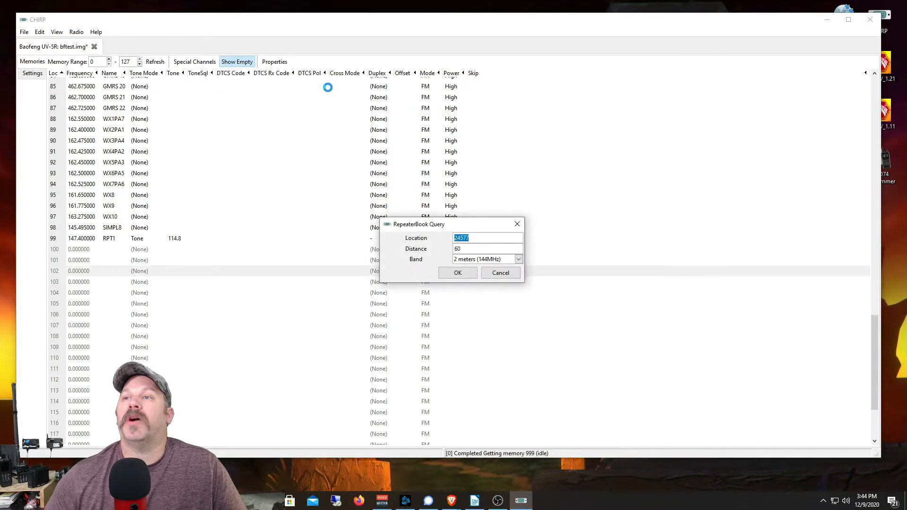
pyautogui.click(475, 237)
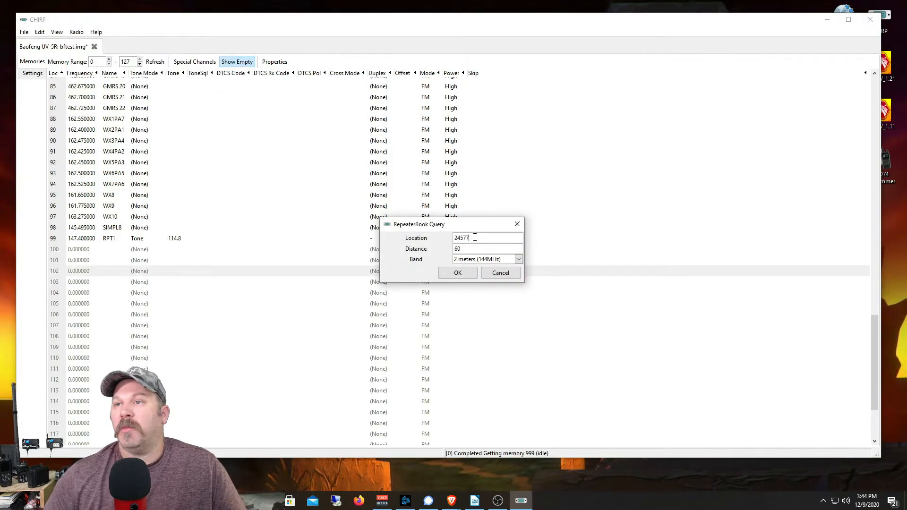
pyautogui.moveTo(477, 238); pyautogui.dragTo(425, 241)
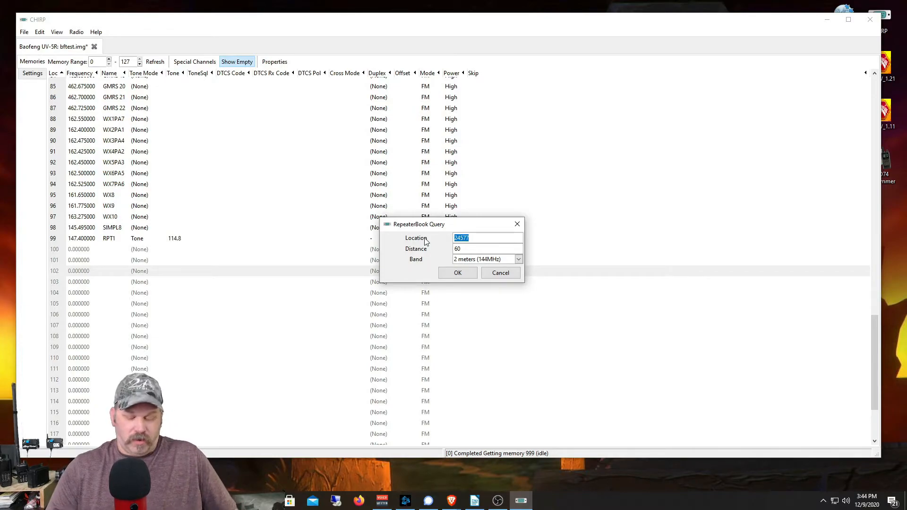
pyautogui.write('2')
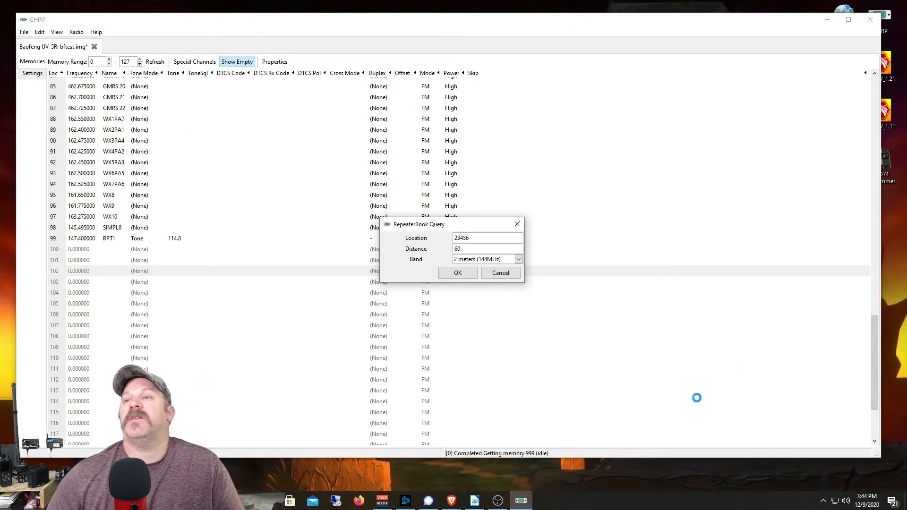
pyautogui.click(458, 275)
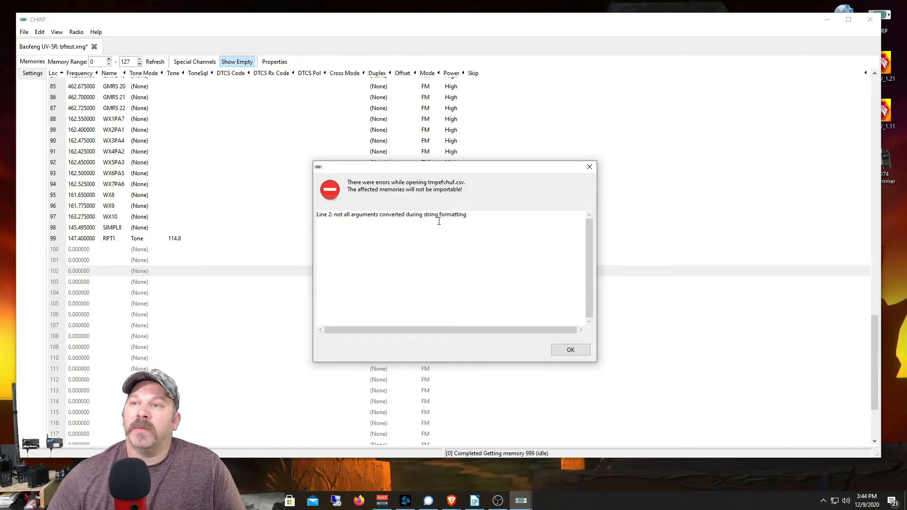
pyautogui.click(571, 350)
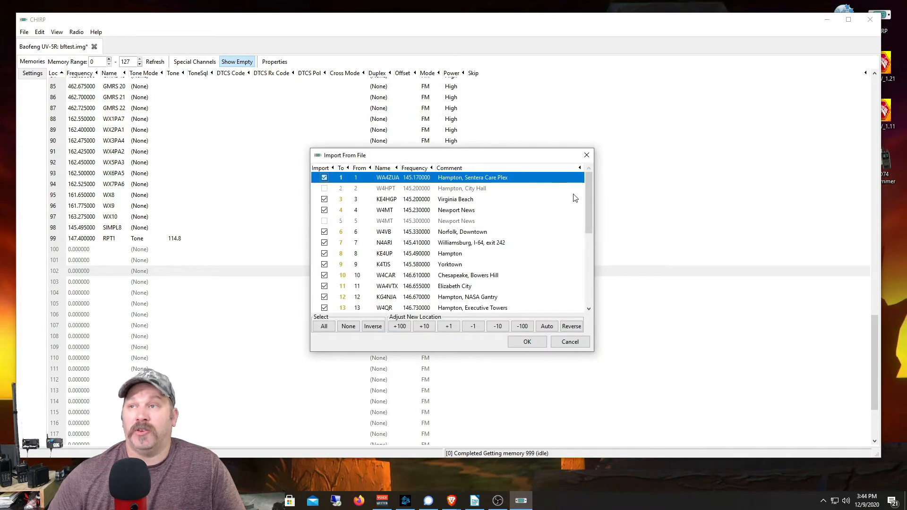
pyautogui.moveTo(589, 184)
pyautogui.mouseDown()
pyautogui.moveTo(588, 277)
pyautogui.moveTo(589, 186)
pyautogui.mouseUp()
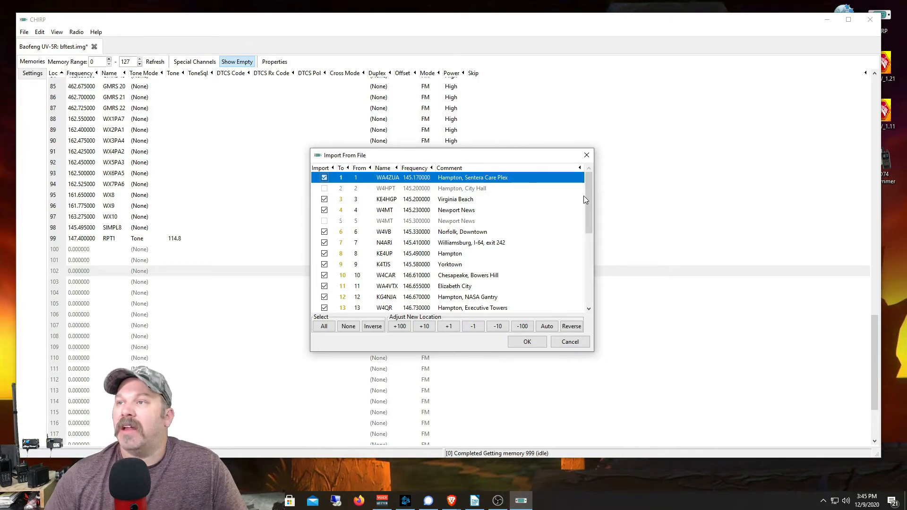
pyautogui.moveTo(587, 191); pyautogui.dragTo(587, 269)
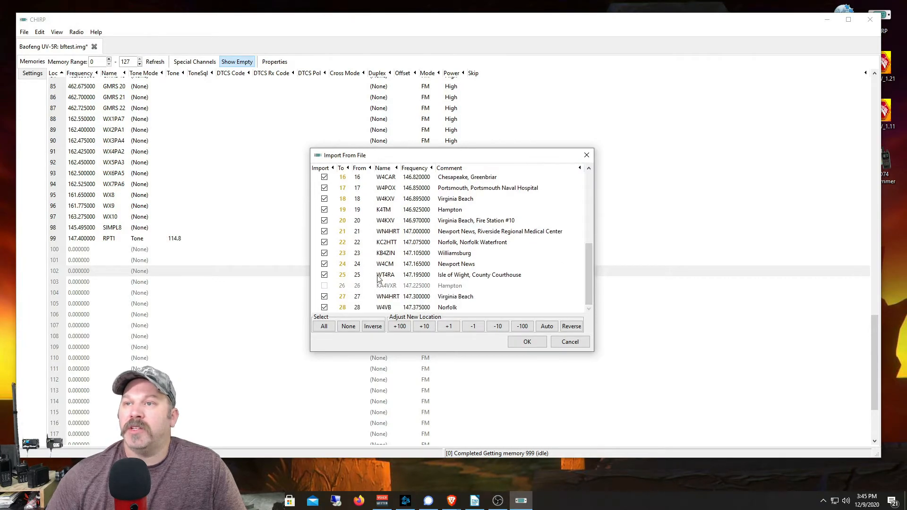
pyautogui.moveTo(590, 274); pyautogui.dragTo(598, 313)
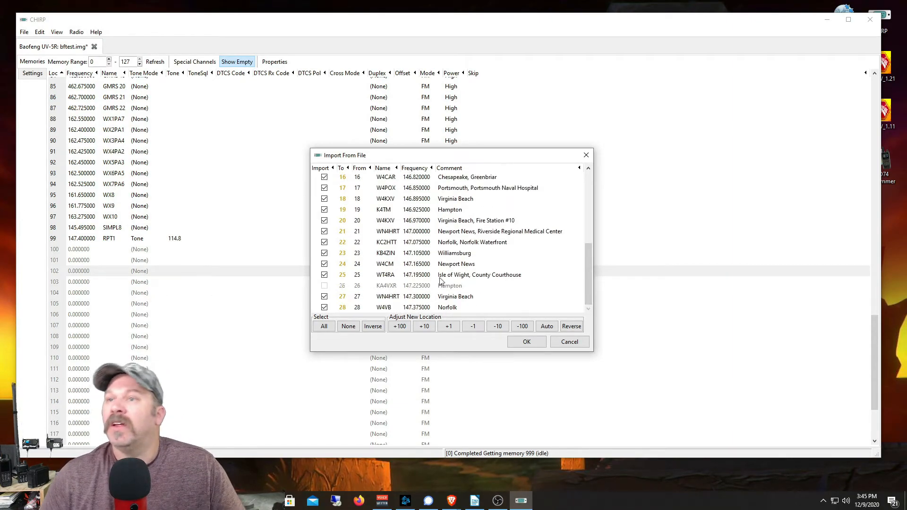
pyautogui.moveTo(590, 275); pyautogui.dragTo(584, 191)
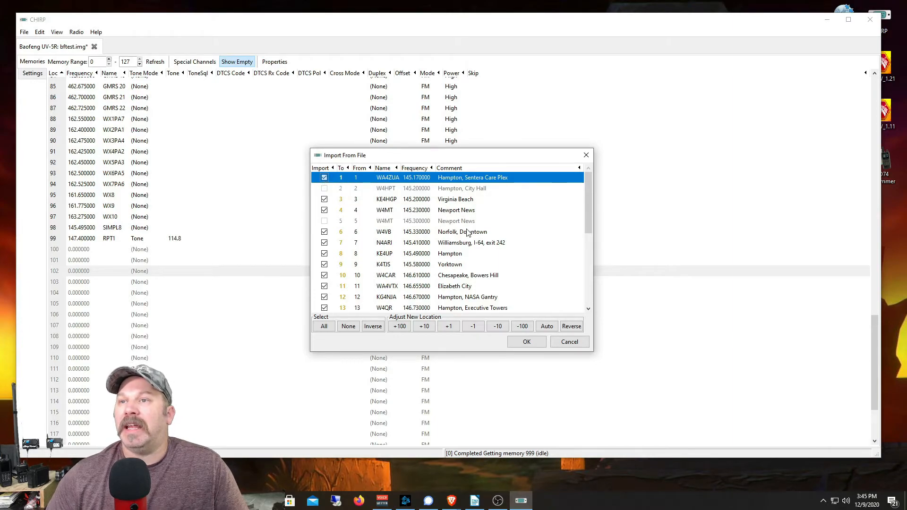
# Exclude repeaters 16 through 20 from the import list and cancel the RepeaterBook import.
pyautogui.scroll(-5, 487, 231)
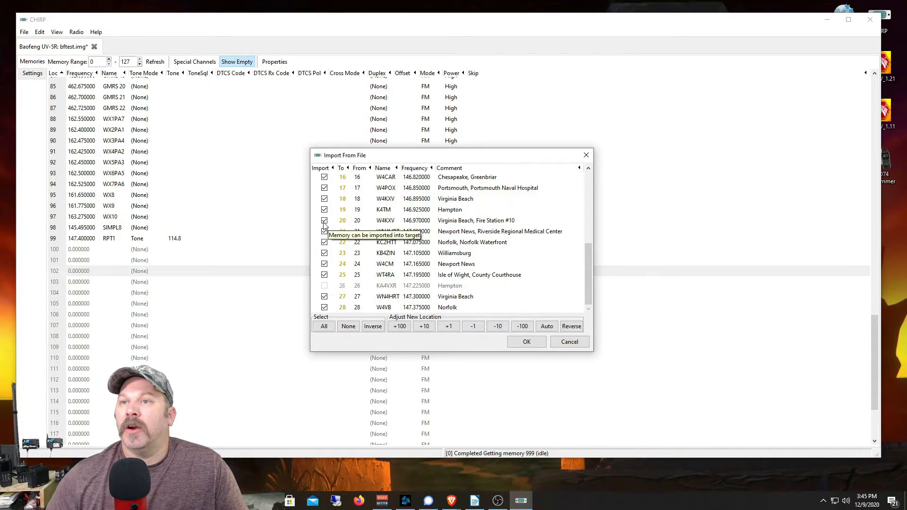
pyautogui.click(324, 221)
pyautogui.click(324, 209)
pyautogui.click(325, 199)
pyautogui.click(325, 188)
pyautogui.click(324, 177)
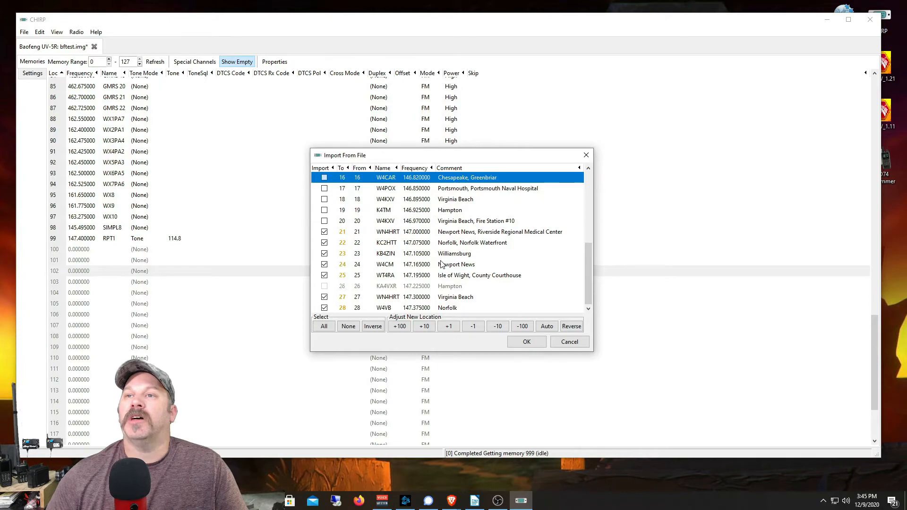
pyautogui.scroll(1, 441, 263)
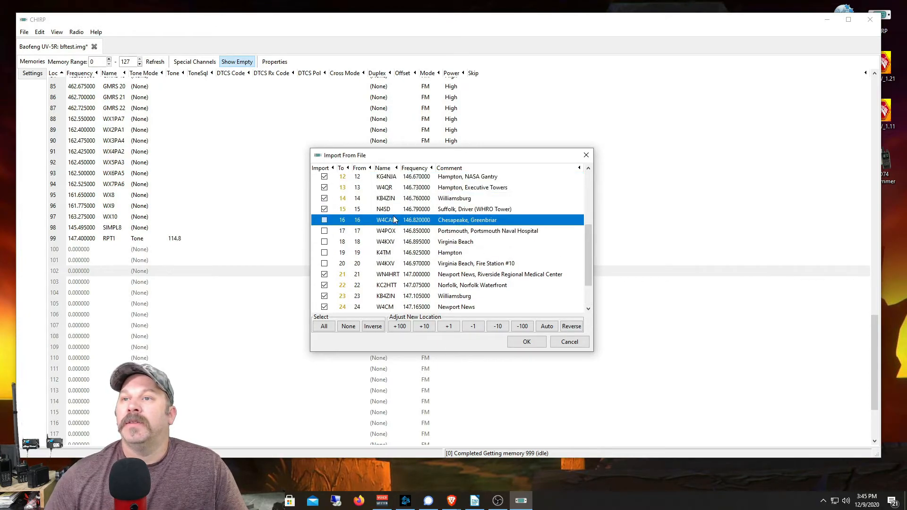
pyautogui.scroll(3, 586, 237)
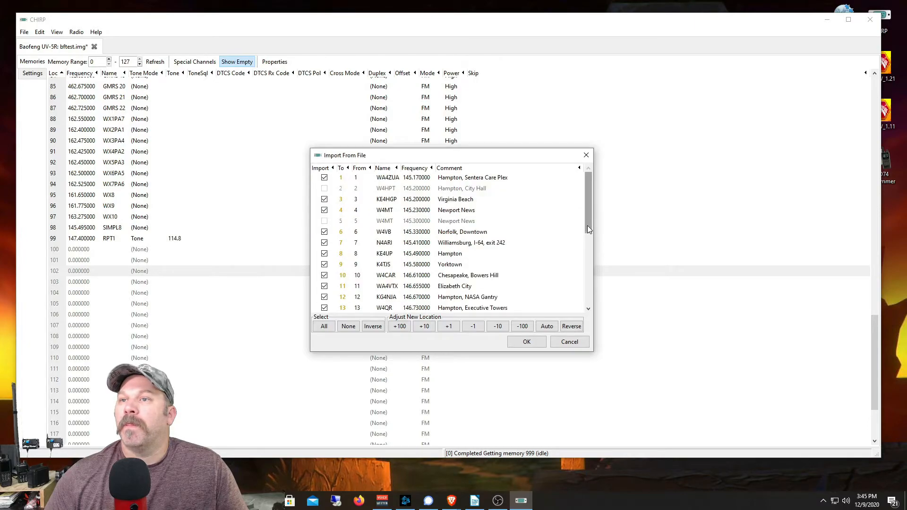
pyautogui.click(579, 346)
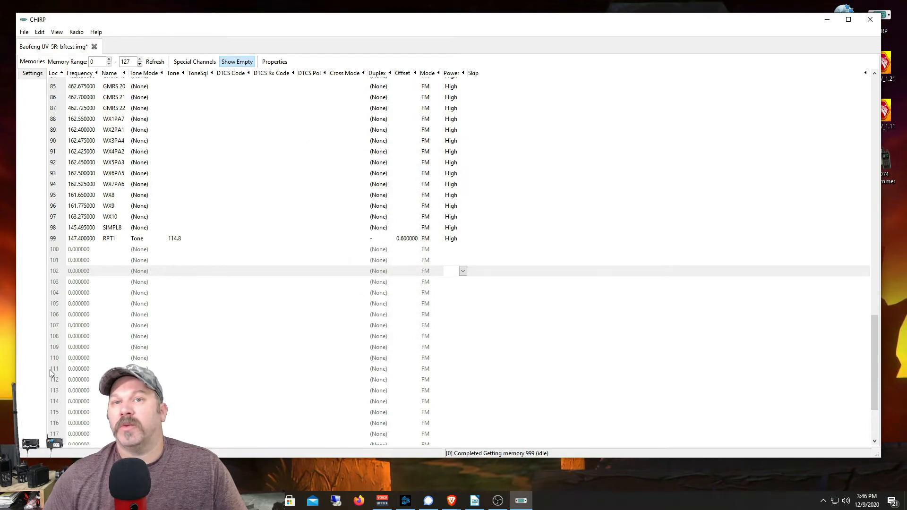
# Look through the repeater, FRS and GMRS channels already stored in the UV-5R memory list.
pyautogui.scroll(5, 151, 265)
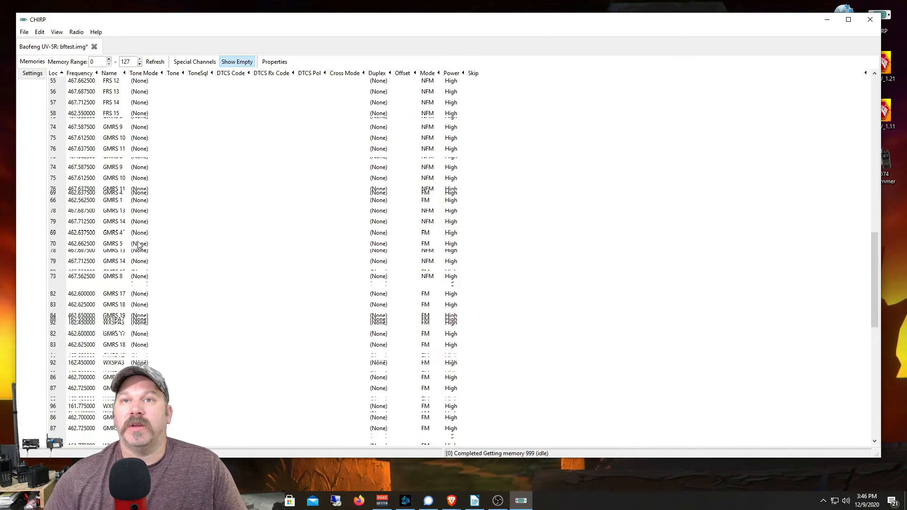
pyautogui.scroll(3, 139, 251)
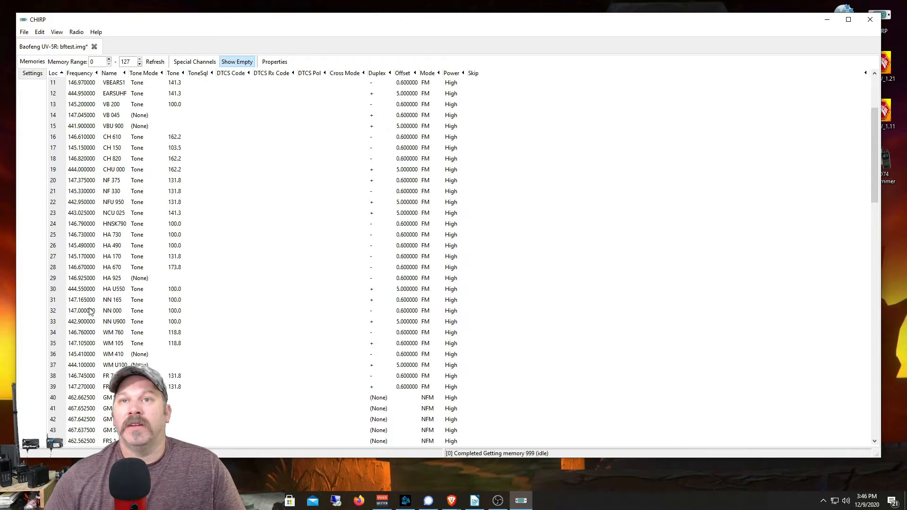
pyautogui.scroll(-3, 237, 174)
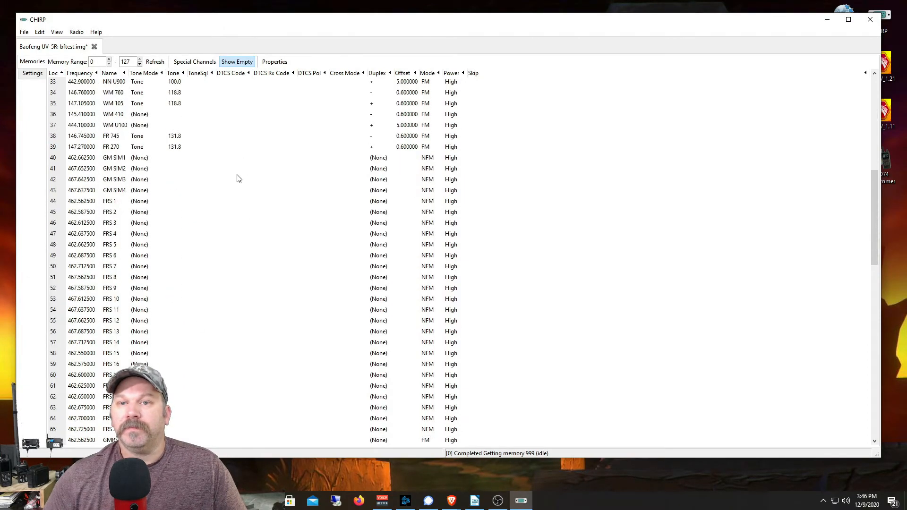
pyautogui.scroll(-1, 237, 178)
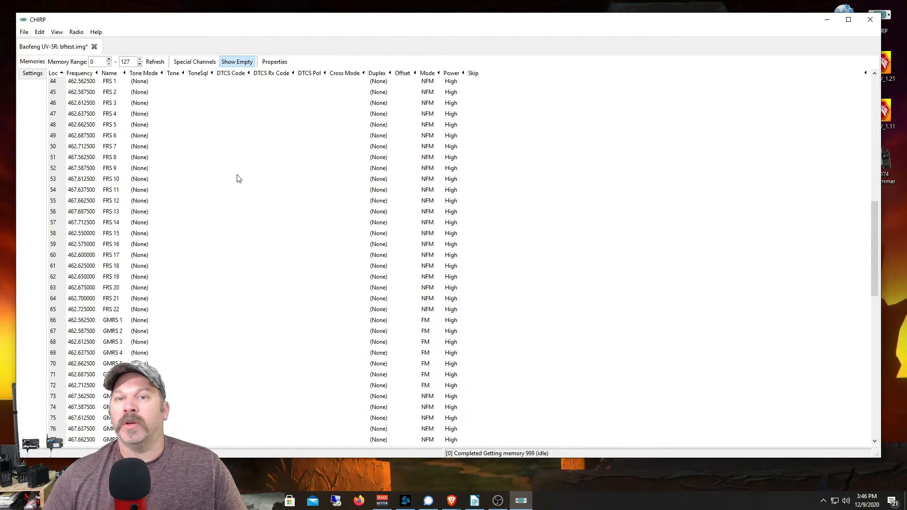
# Query RepeaterBook by proximity as a data source for location 23456, distance 60, 2 meters (144MHz), and view the resulting repeater list in its own tab.
pyautogui.click(78, 33)
pyautogui.moveTo(97, 82)
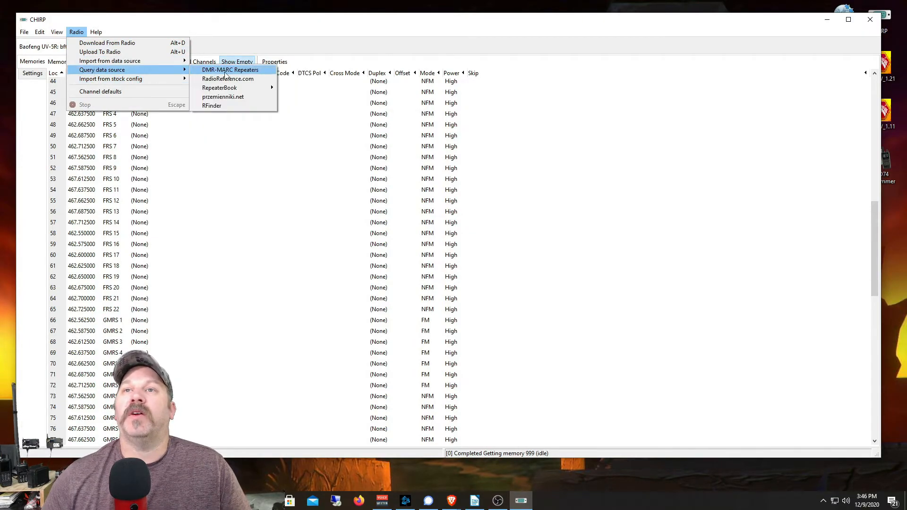
pyautogui.moveTo(233, 89)
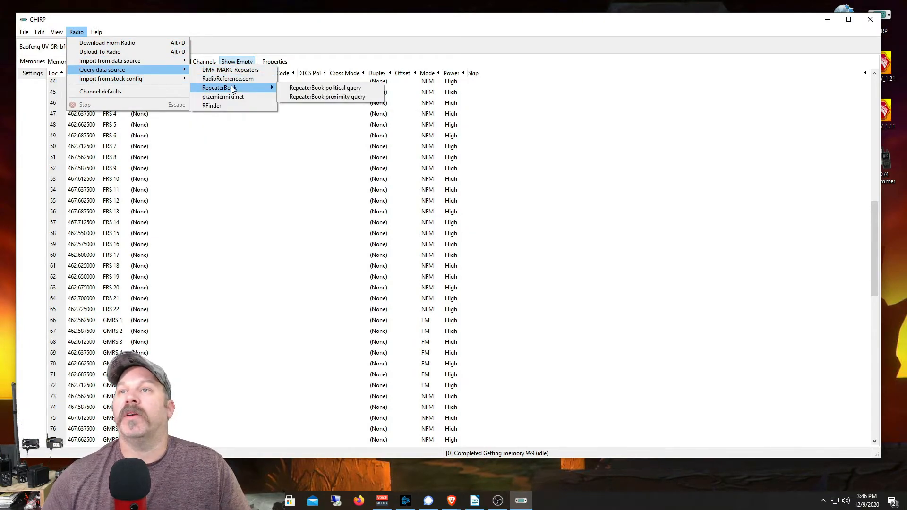
pyautogui.click(325, 97)
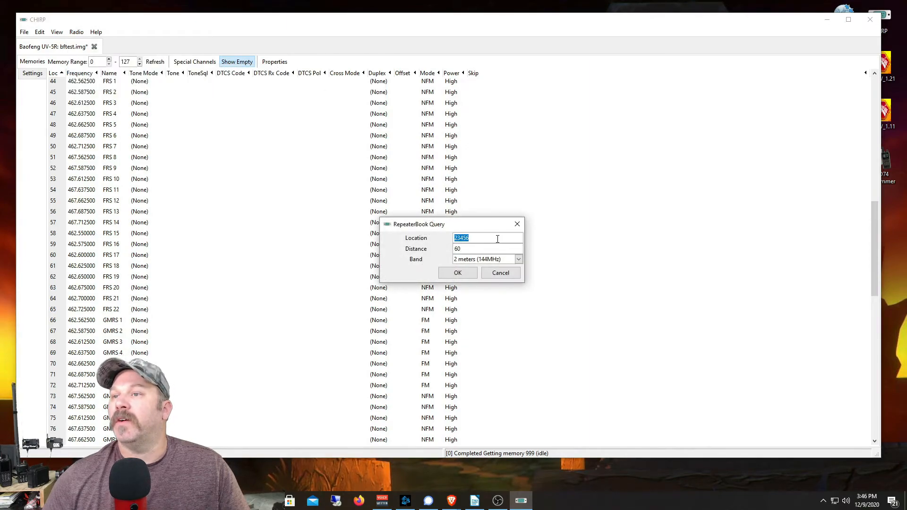
pyautogui.click(458, 273)
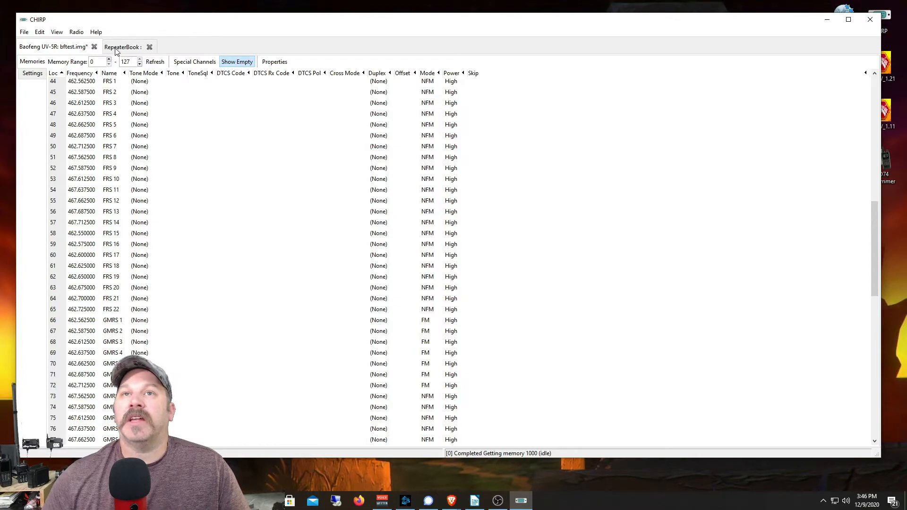
pyautogui.click(121, 47)
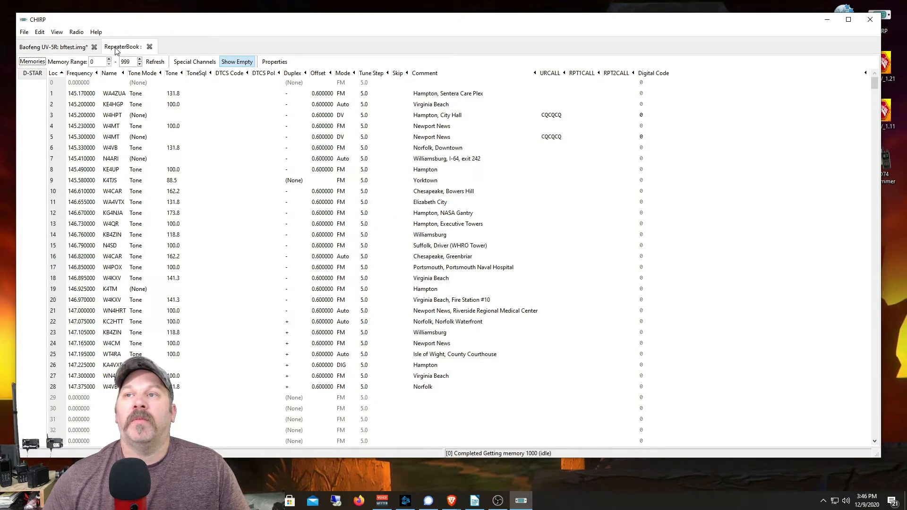
pyautogui.scroll(-4, 582, 271)
pyautogui.scroll(4, 582, 271)
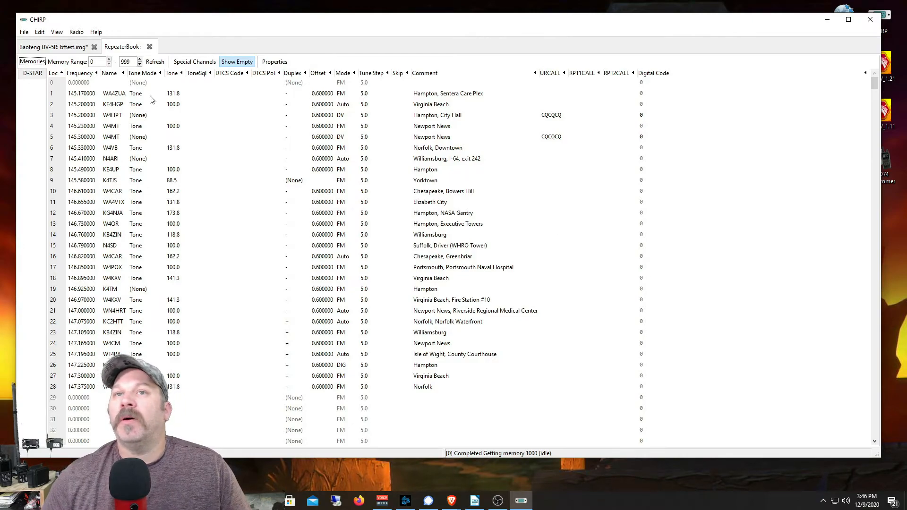
# Copy the 145.170000 WA4ZUA repeater from the RepeaterBook results and paste it into location 101 of the UV-5R memory list.
pyautogui.rightClick(55, 97)
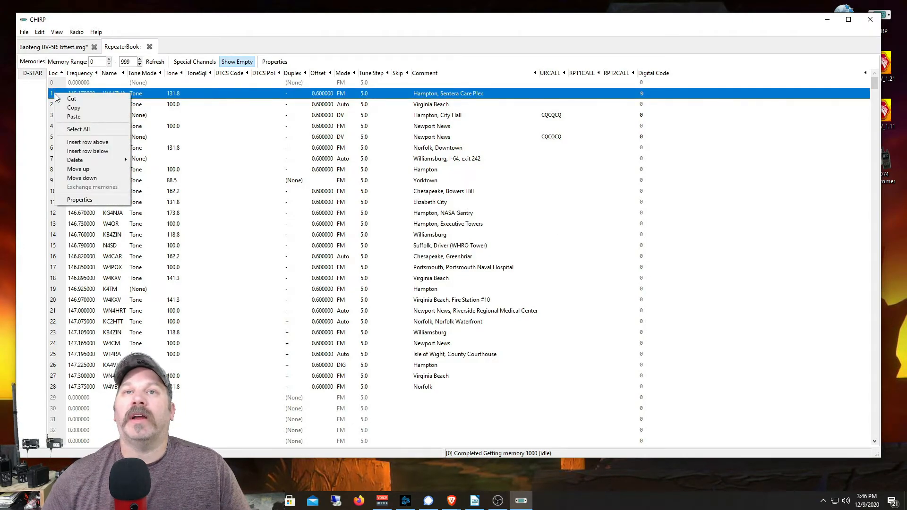
pyautogui.click(73, 108)
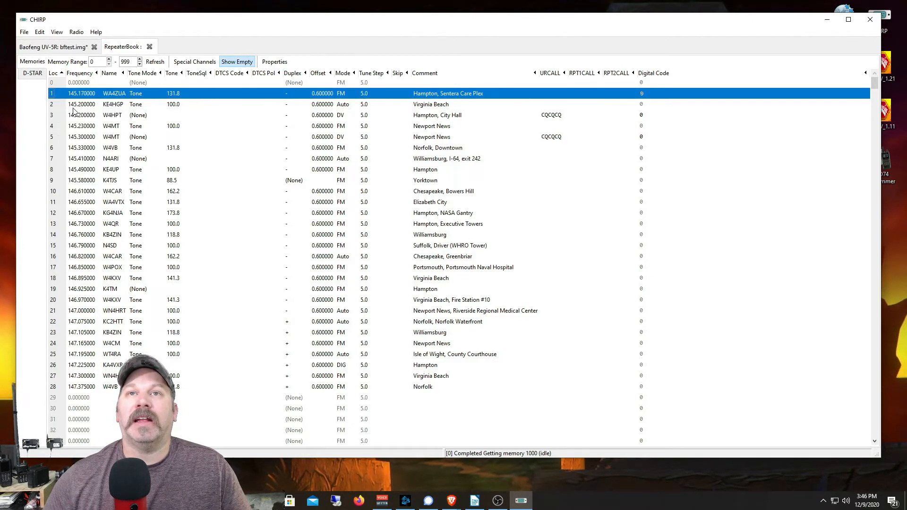
pyautogui.click(49, 47)
pyautogui.scroll(-5, 127, 307)
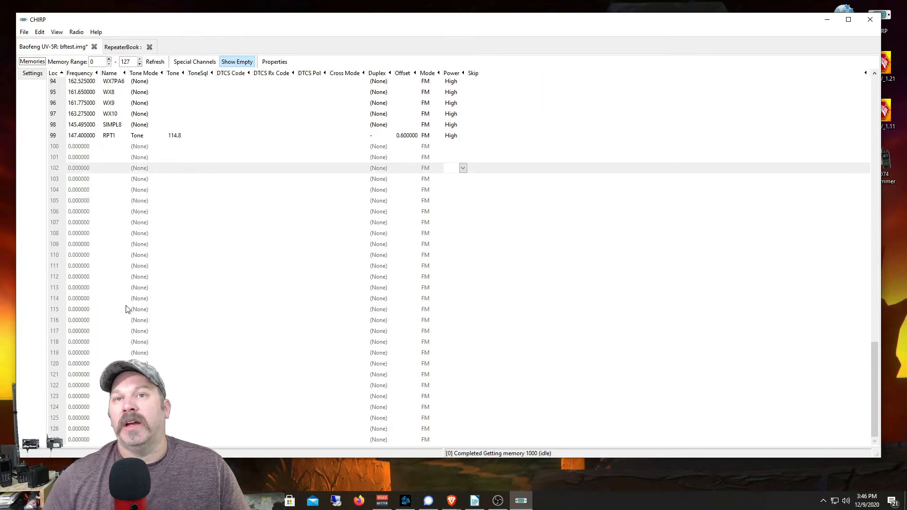
pyautogui.scroll(1, 113, 213)
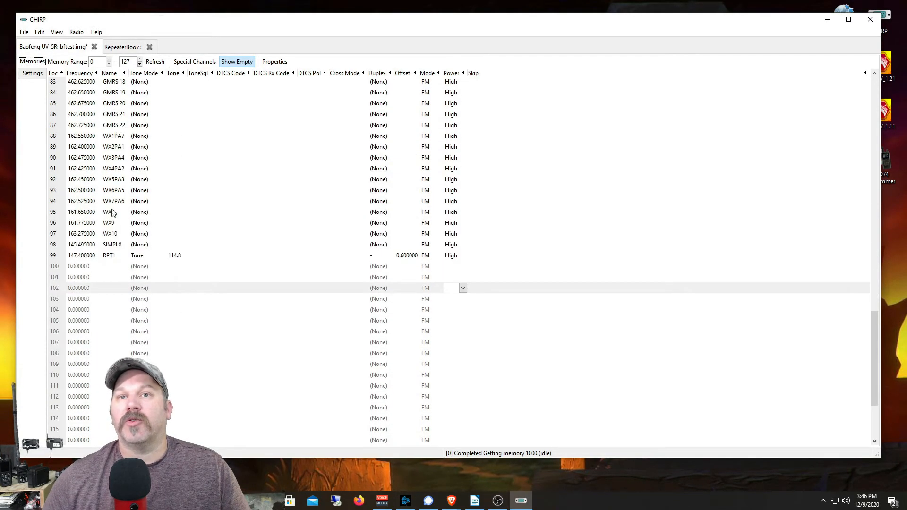
pyautogui.click(57, 277)
pyautogui.rightClick(56, 276)
pyautogui.click(71, 300)
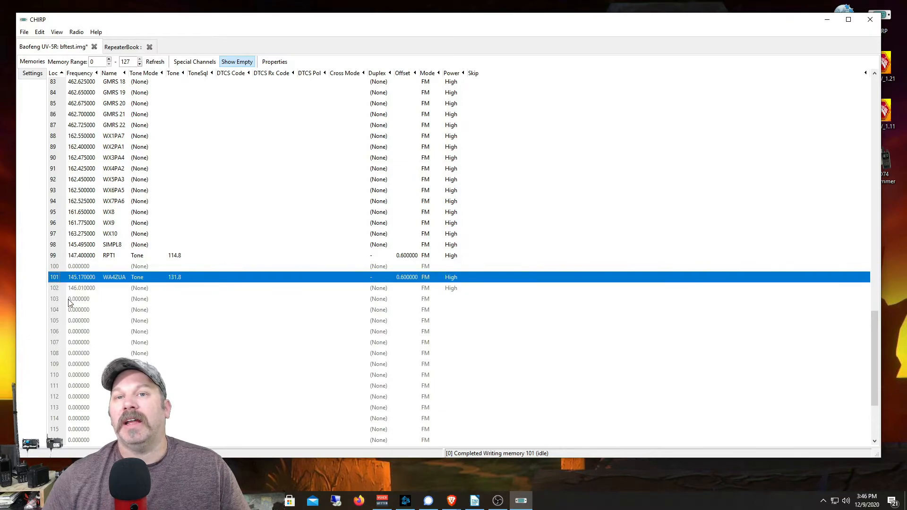
pyautogui.click(57, 290)
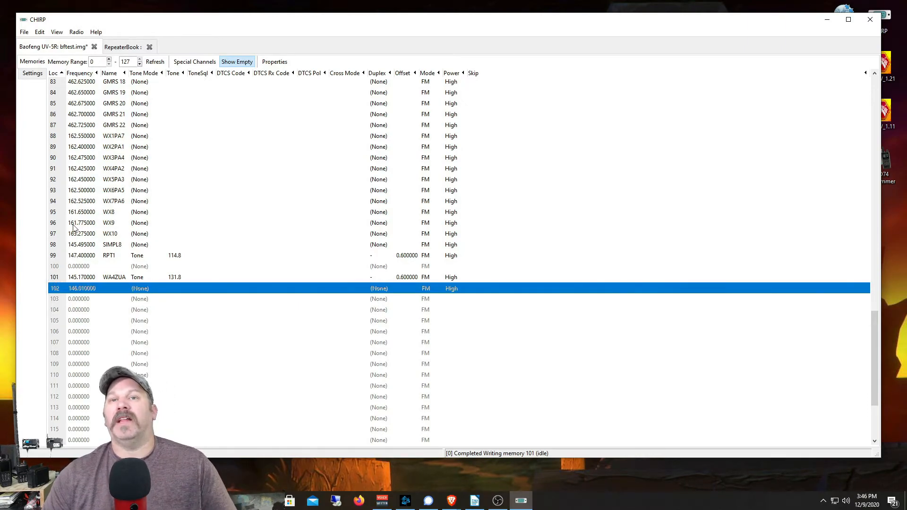
pyautogui.rightClick(57, 291)
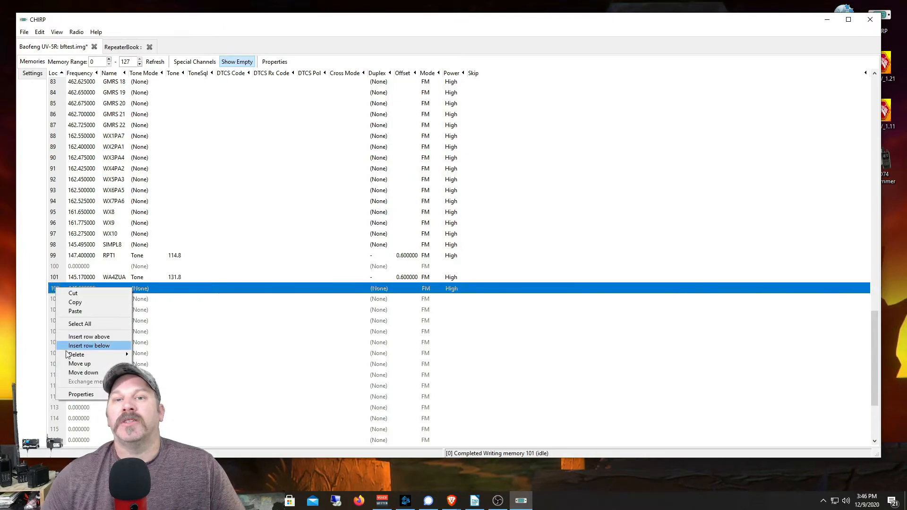
pyautogui.click(76, 364)
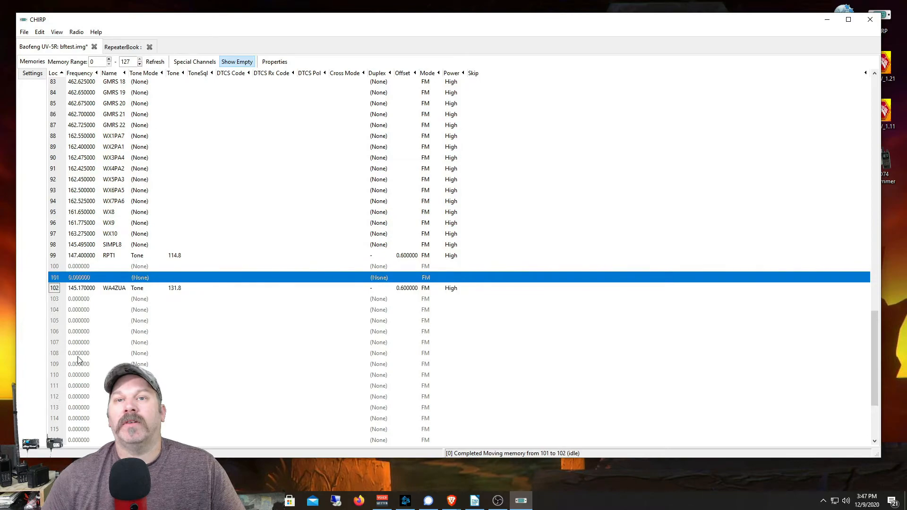
pyautogui.rightClick(57, 290)
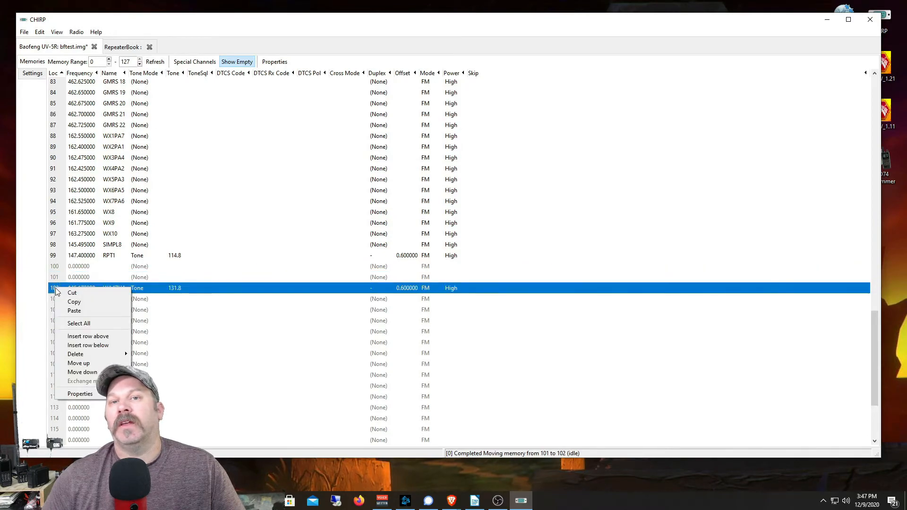
pyautogui.click(77, 363)
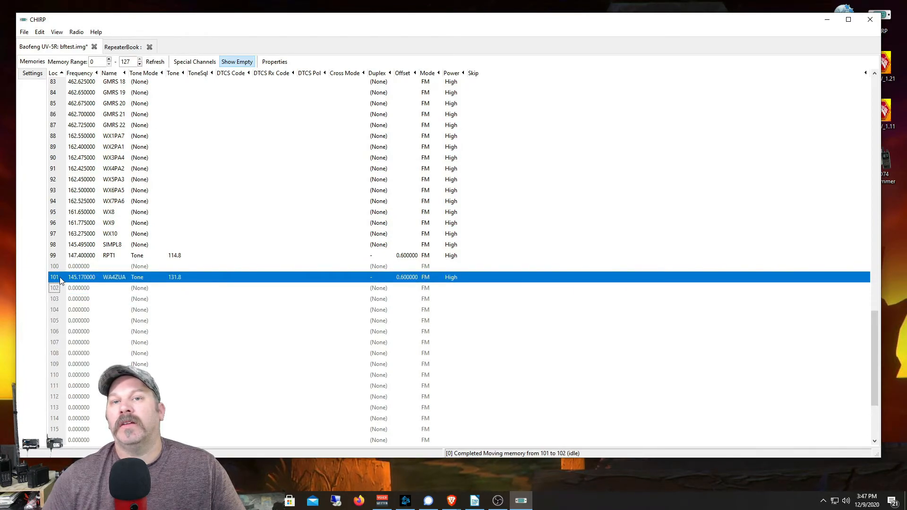
# Move the WA4ZUA repeater up from location 101 to location 99, ahead of RPT1.
pyautogui.rightClick(57, 278)
pyautogui.click(80, 353)
pyautogui.rightClick(55, 269)
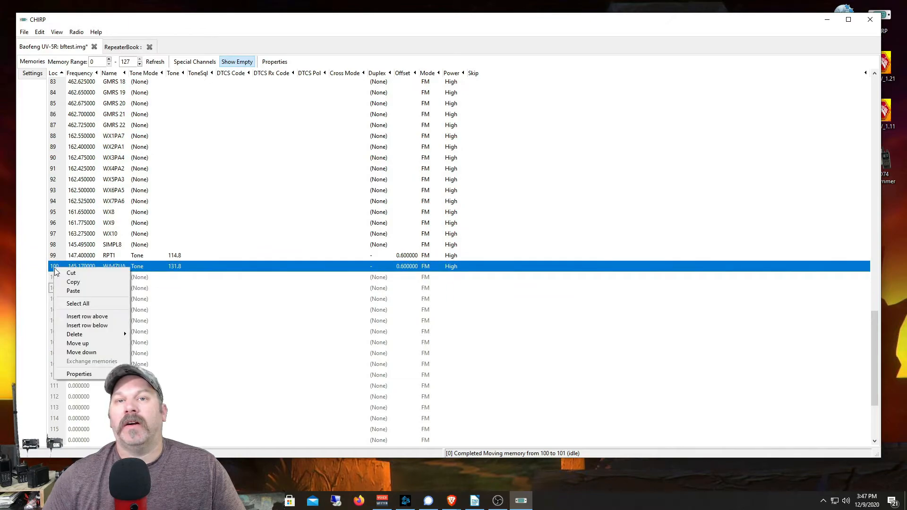
pyautogui.click(79, 344)
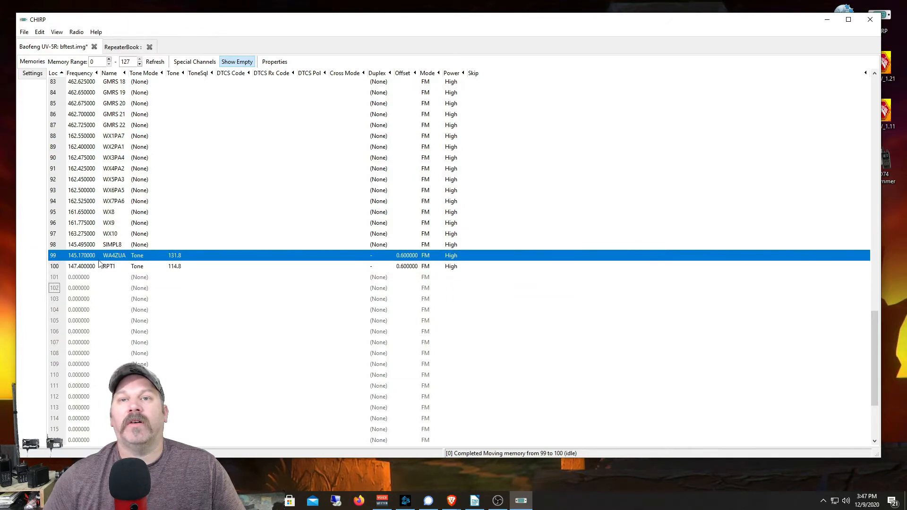
pyautogui.click(24, 32)
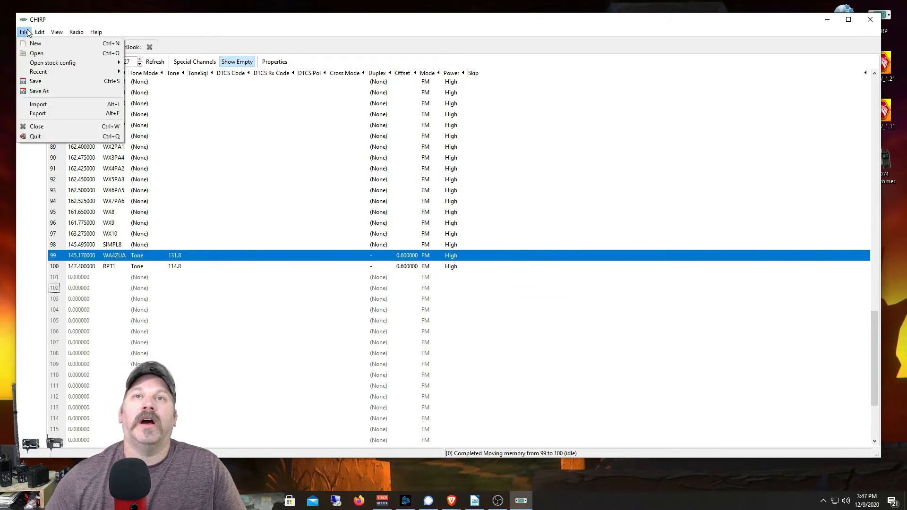
pyautogui.moveTo(39, 33)
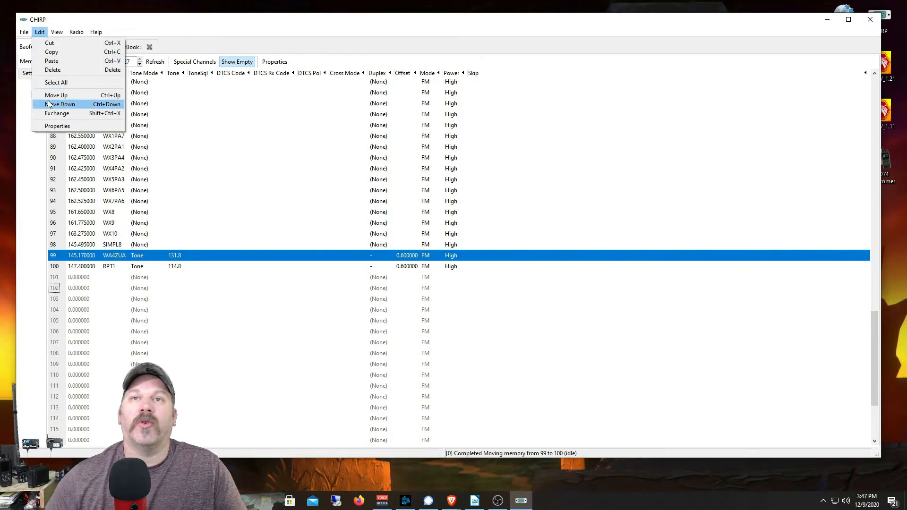
pyautogui.click(218, 25)
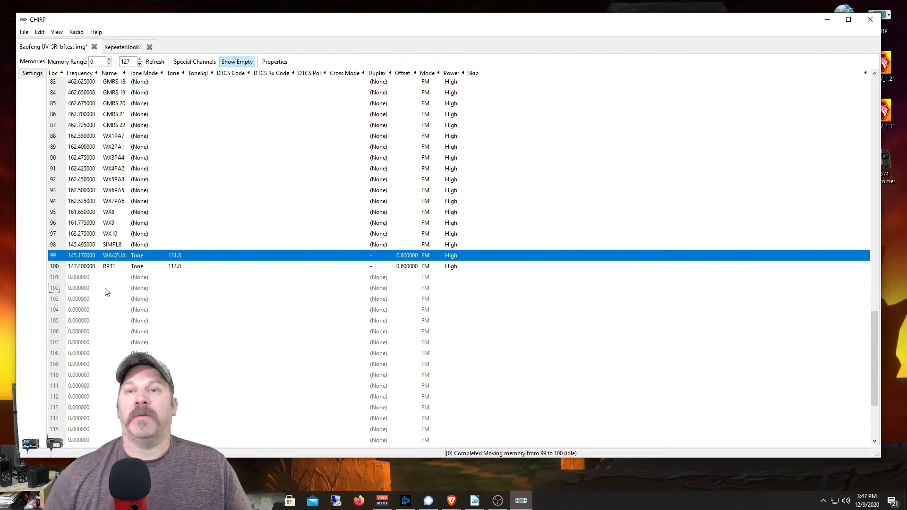
pyautogui.click(55, 264)
pyautogui.click(58, 234)
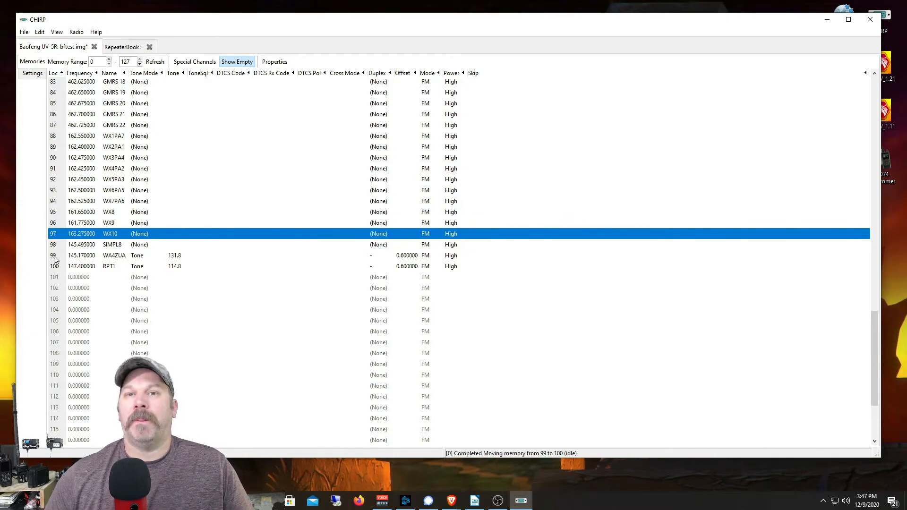
pyautogui.click(57, 254)
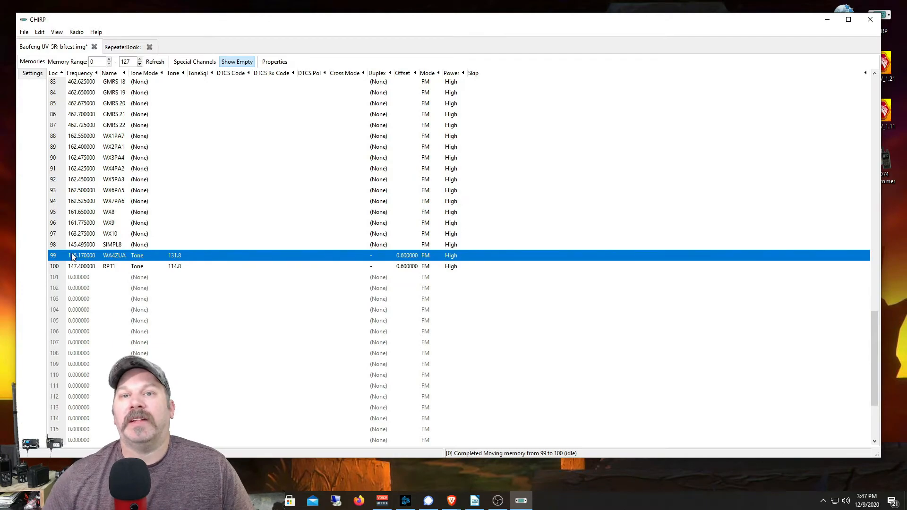
pyautogui.click(120, 47)
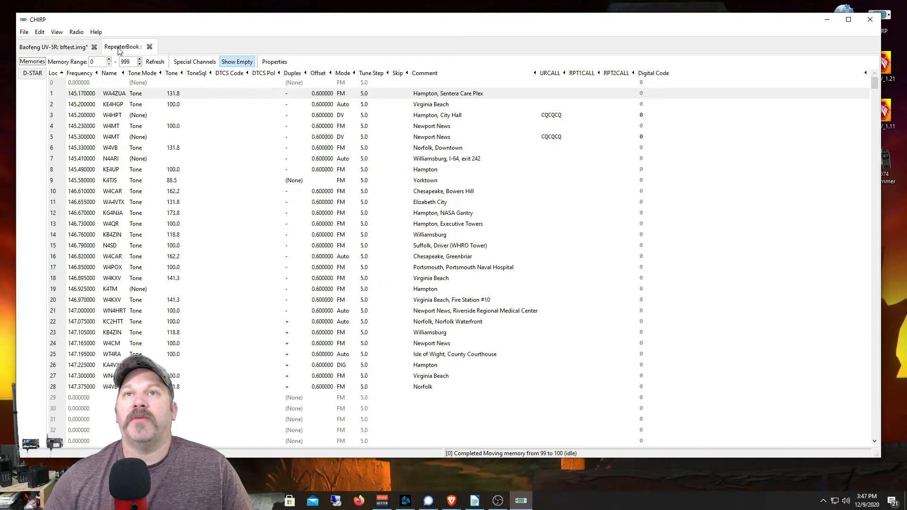
# Save the edited UV-5R memory file bftest.img.
pyautogui.click(47, 48)
pyautogui.click(24, 32)
pyautogui.click(33, 83)
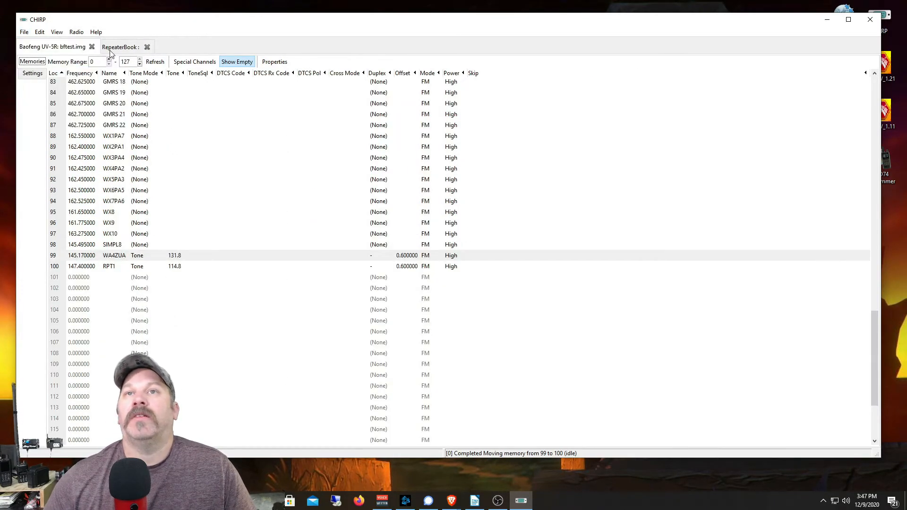
# Examine the tone and mode settings of repeaters 26 and 5 in the RepeaterBook results.
pyautogui.click(114, 48)
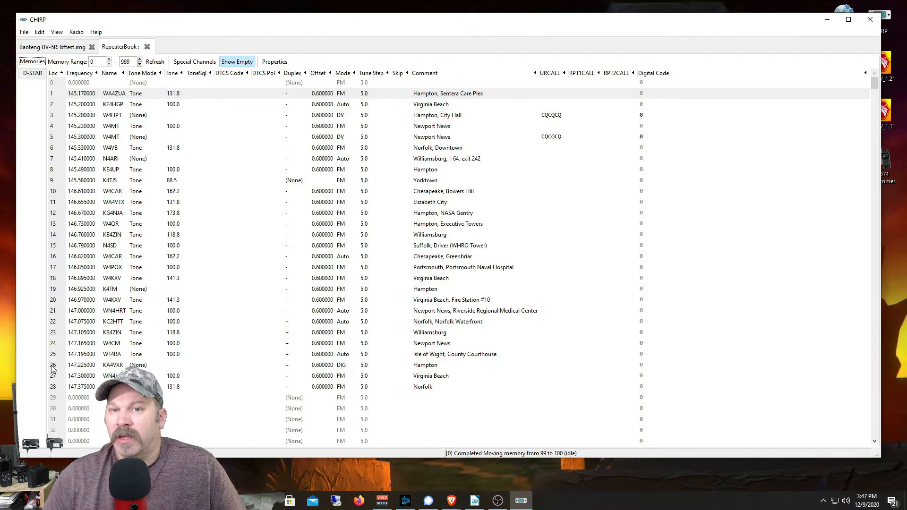
pyautogui.click(144, 364)
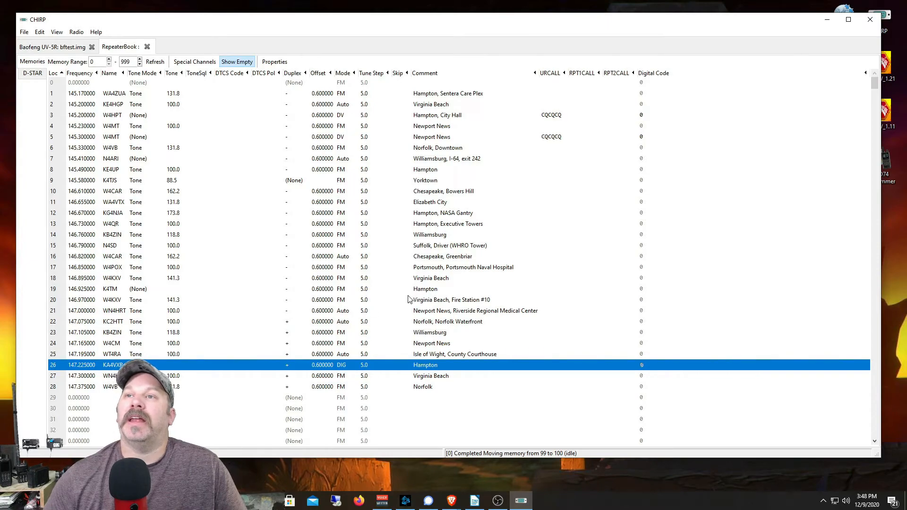
pyautogui.click(338, 138)
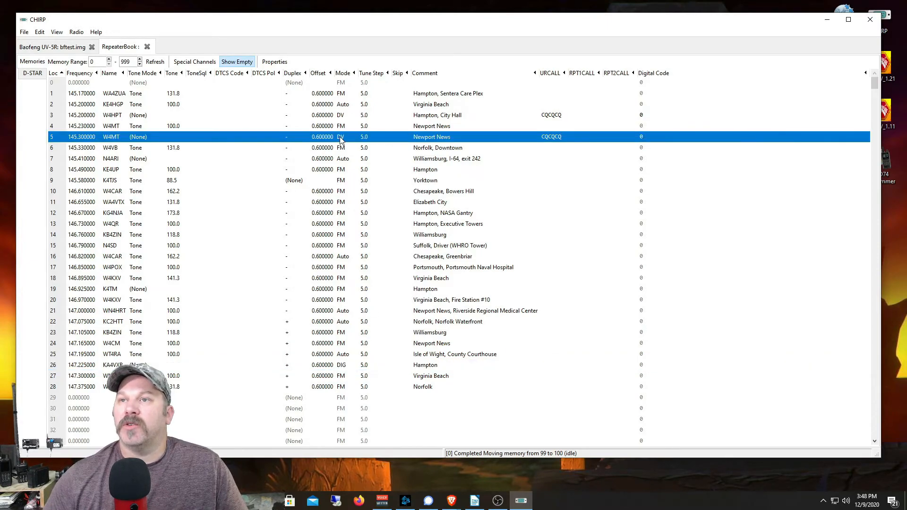
# Return to the UV-5R memory list, view the RadioReference.com query form and cancel it.
pyautogui.click(50, 47)
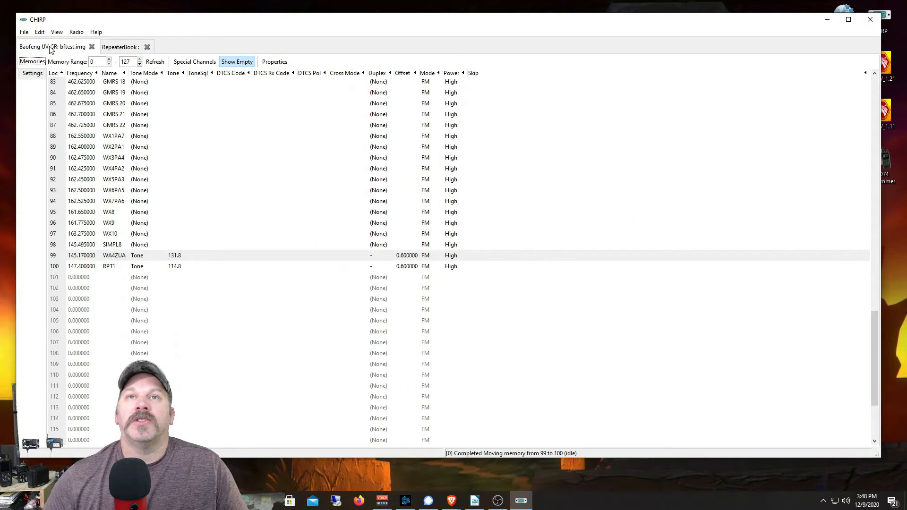
pyautogui.click(76, 32)
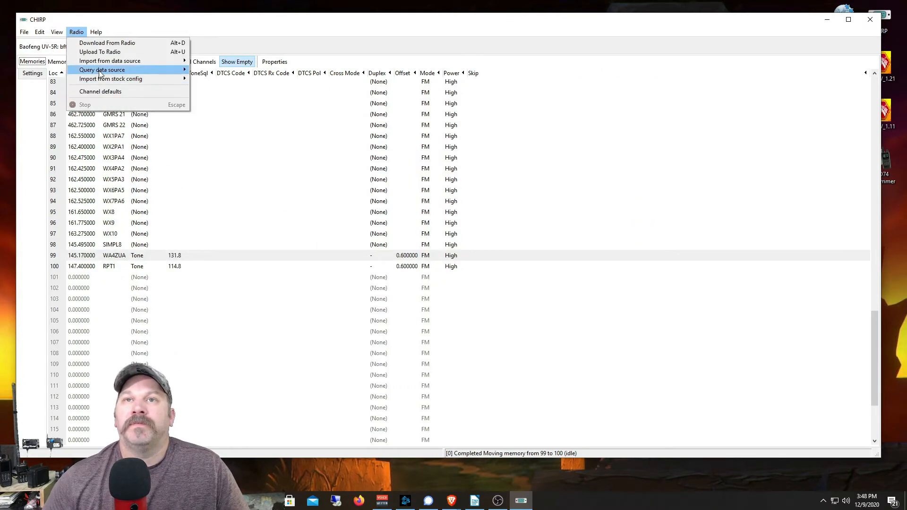
pyautogui.moveTo(120, 72)
pyautogui.click(227, 79)
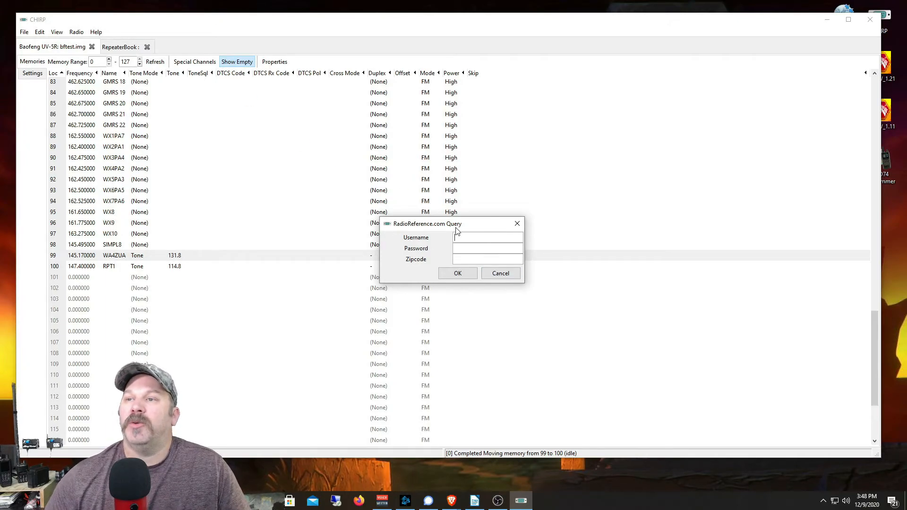
pyautogui.click(501, 274)
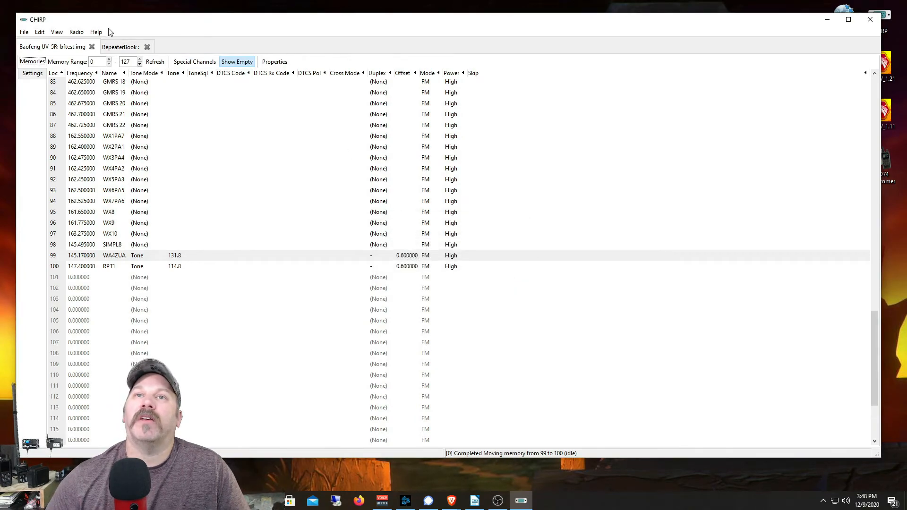
# Try to upload the memory file to the Baofeng UV-5R through port COM1, and dismiss the resulting message.
pyautogui.click(75, 34)
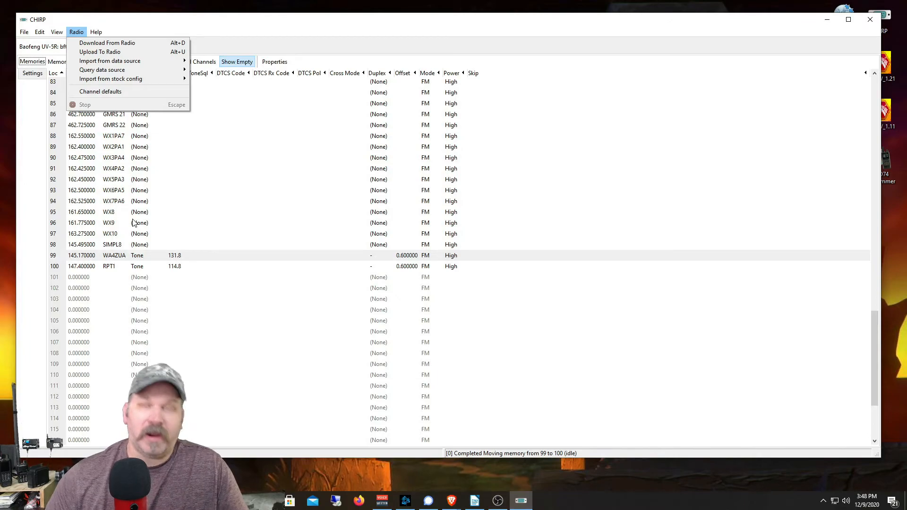
pyautogui.click(114, 53)
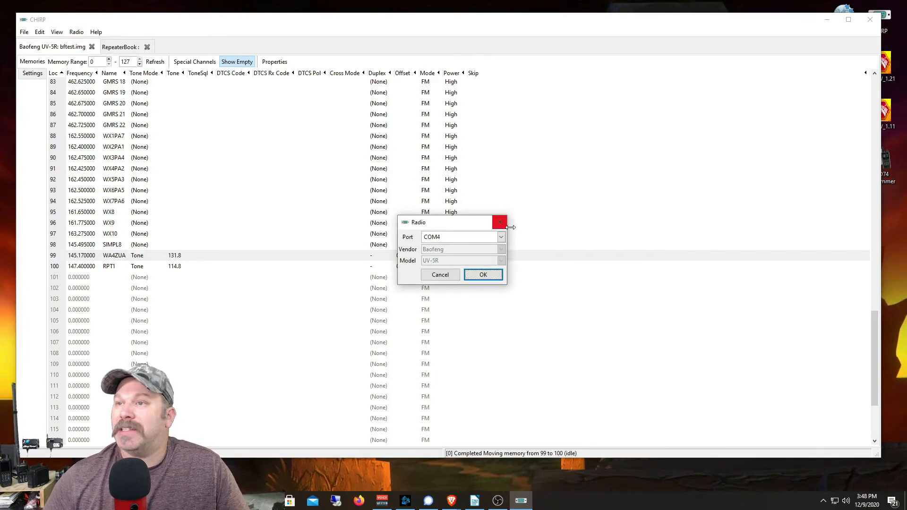
pyautogui.click(501, 238)
pyautogui.click(475, 249)
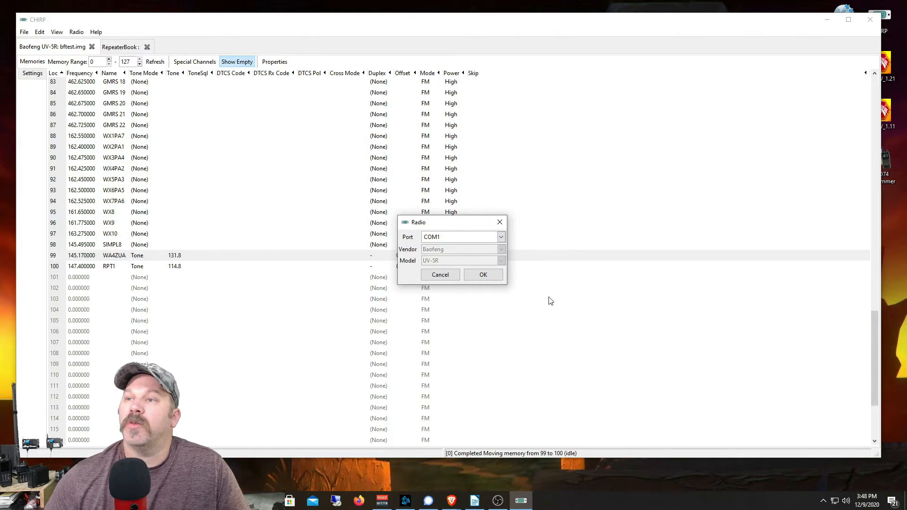
pyautogui.click(481, 278)
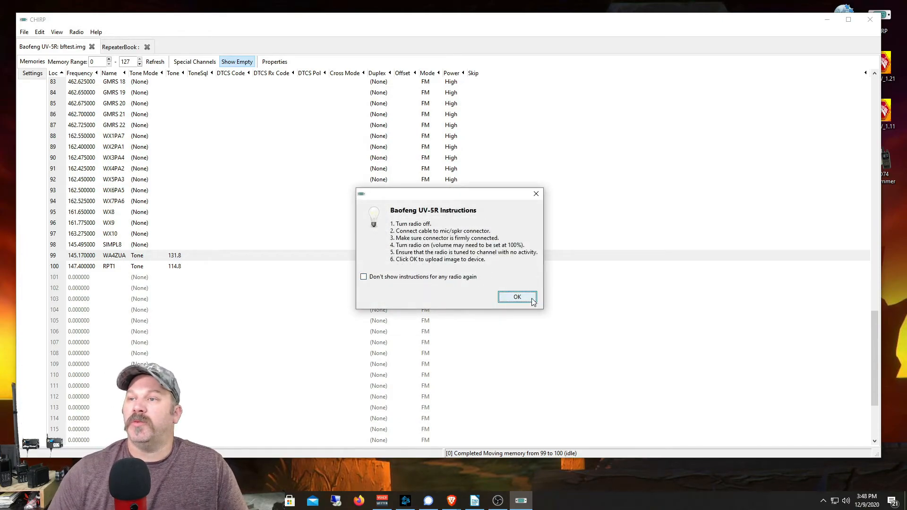
pyautogui.click(530, 299)
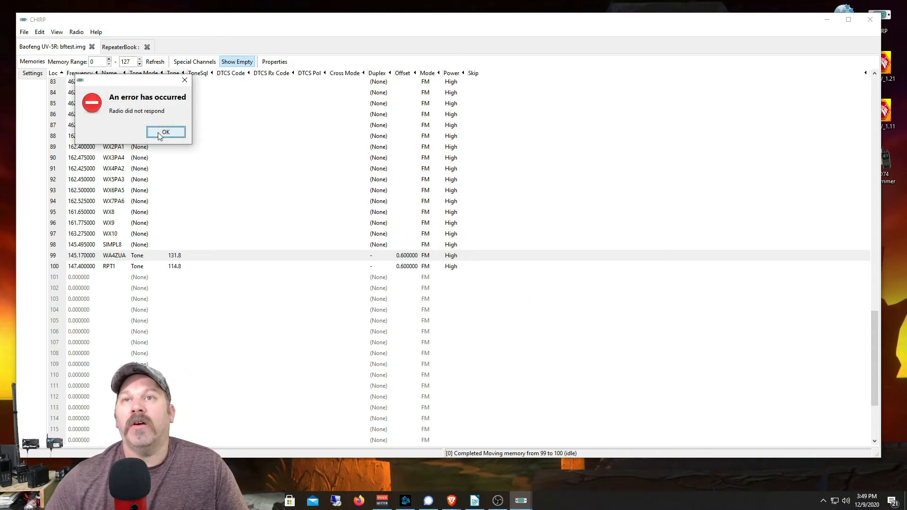
pyautogui.click(147, 131)
# Upload the memory file to the Baofeng UV-5R through port COM4, accepting the connection instructions.
pyautogui.click(76, 31)
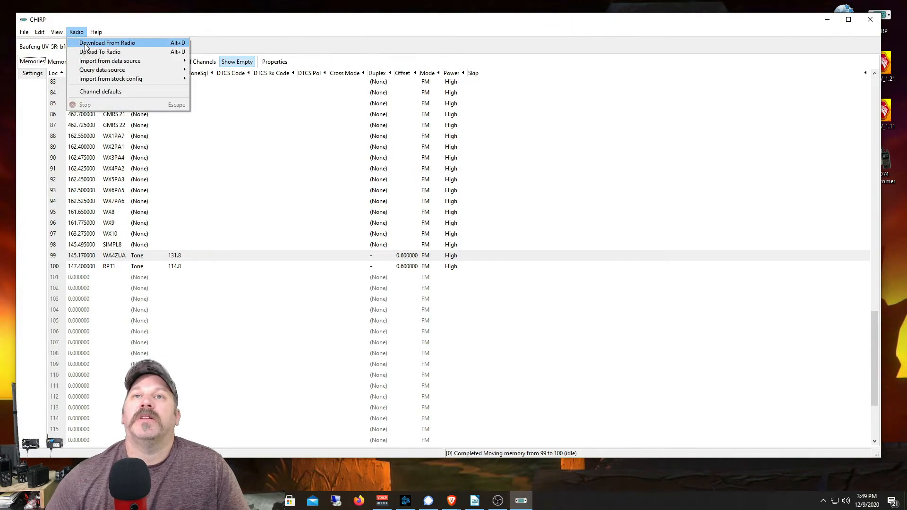
pyautogui.click(97, 51)
pyautogui.click(499, 238)
pyautogui.click(467, 260)
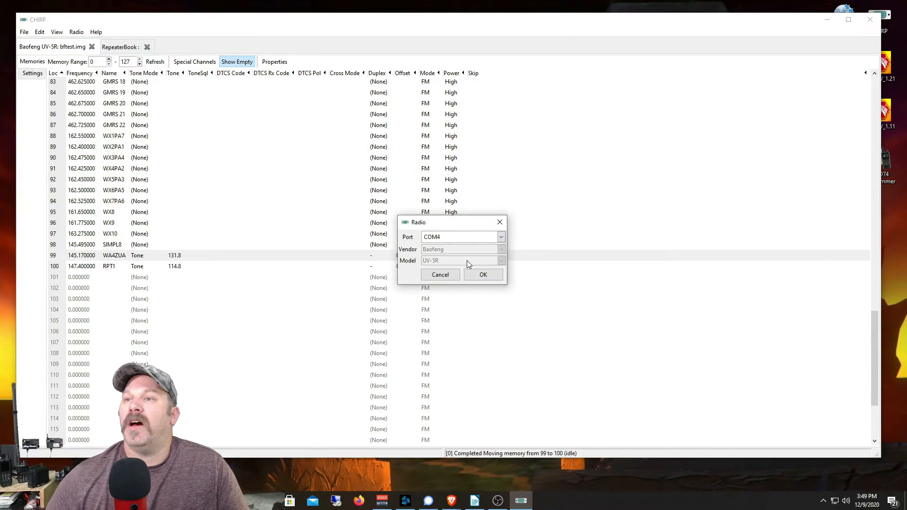
pyautogui.click(489, 276)
pyautogui.click(515, 297)
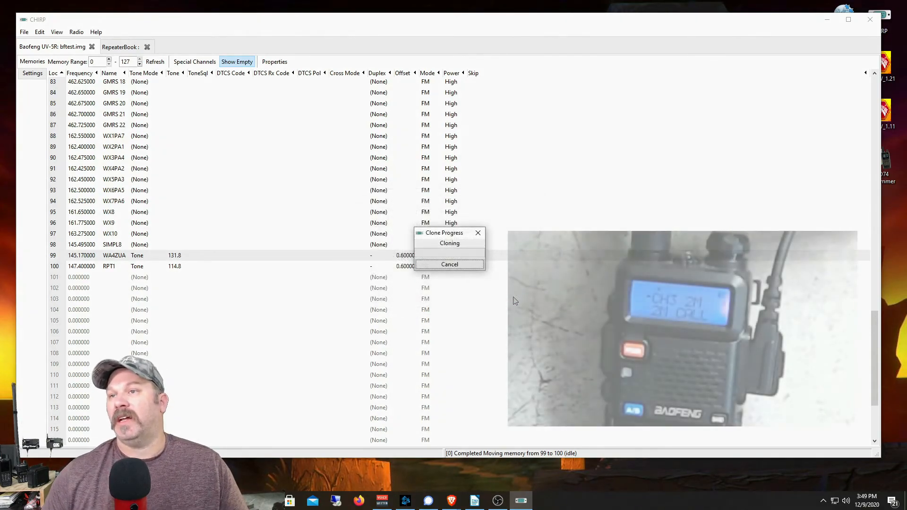
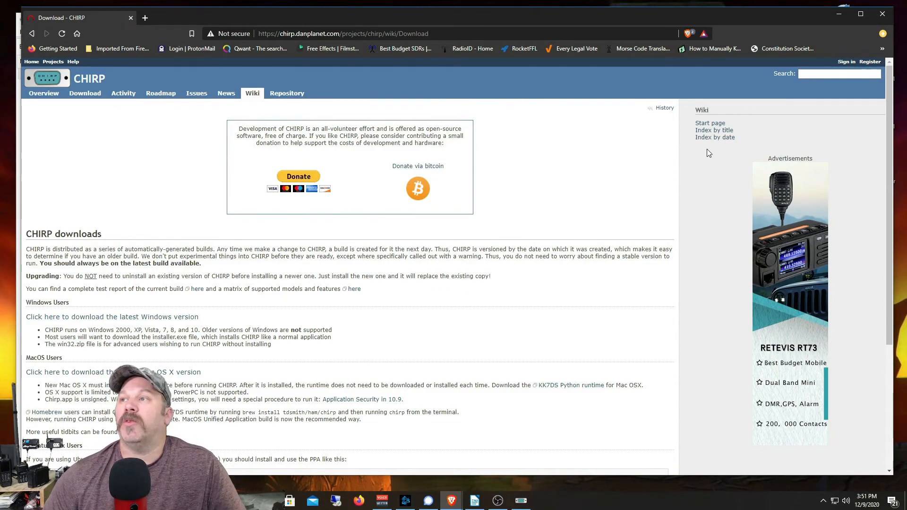
# Open the CHIRP wiki's start page and examine its getting-started notes and the full list of supported radio models.
pyautogui.click(705, 125)
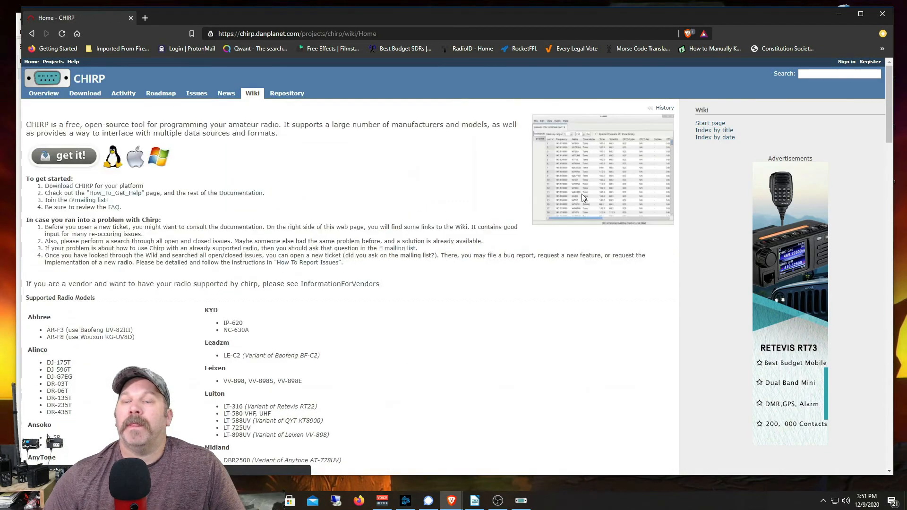
pyautogui.scroll(-3, 421, 210)
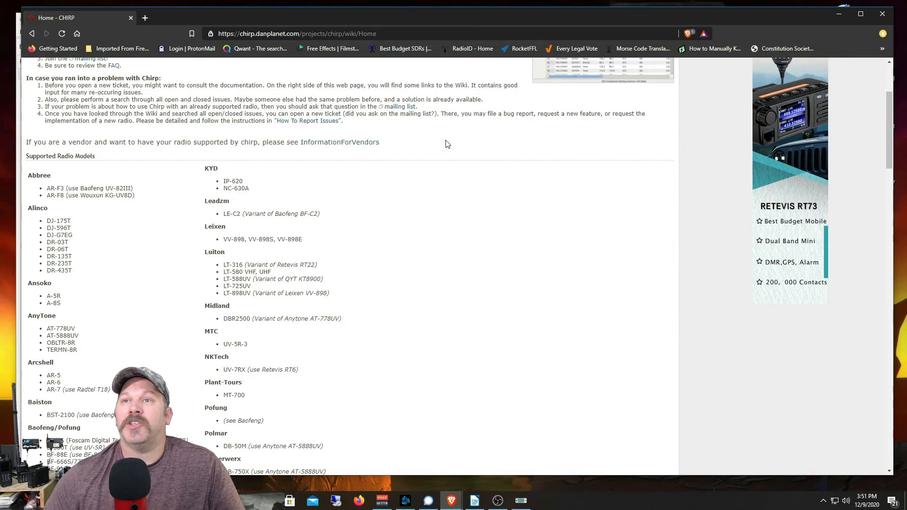
pyautogui.scroll(3, 449, 144)
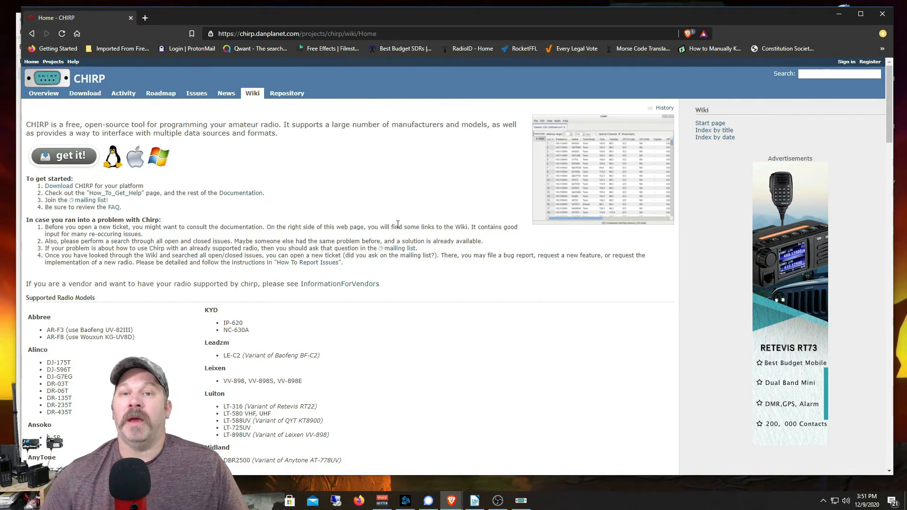
pyautogui.scroll(-4, 378, 244)
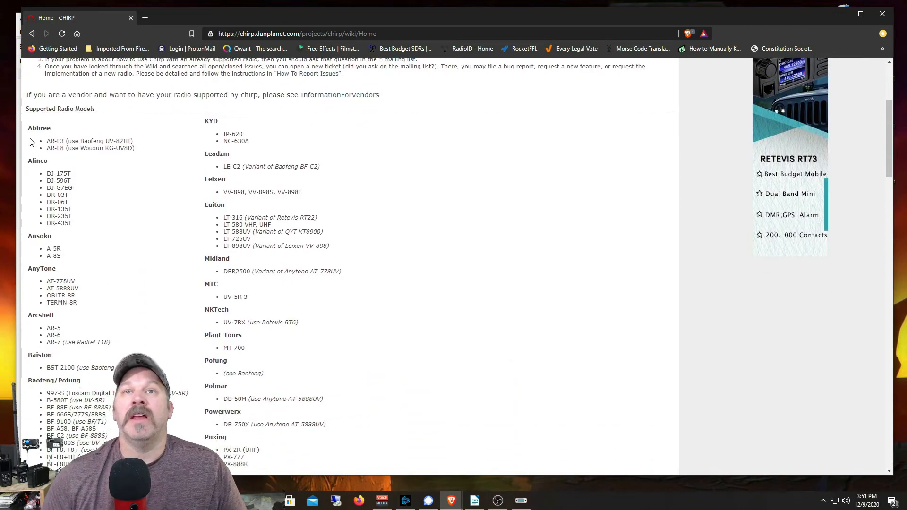
pyautogui.scroll(-6, 489, 171)
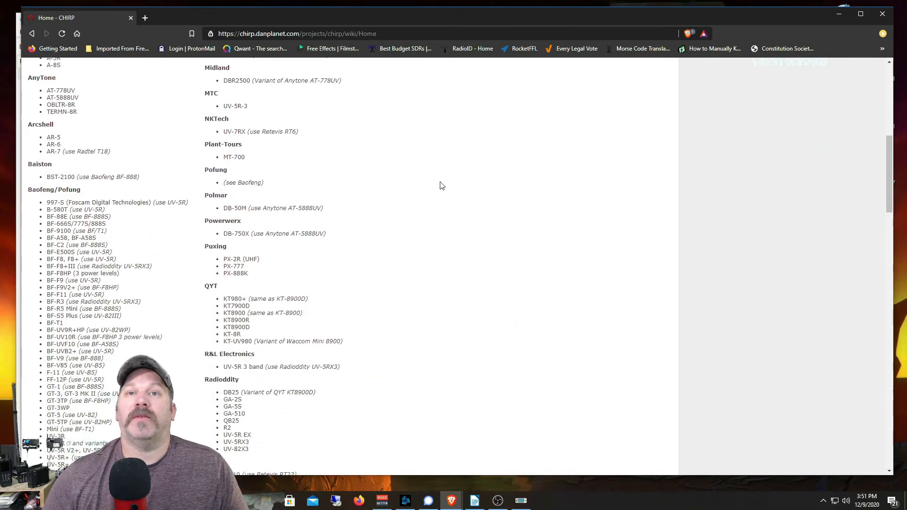
pyautogui.scroll(-5, 441, 187)
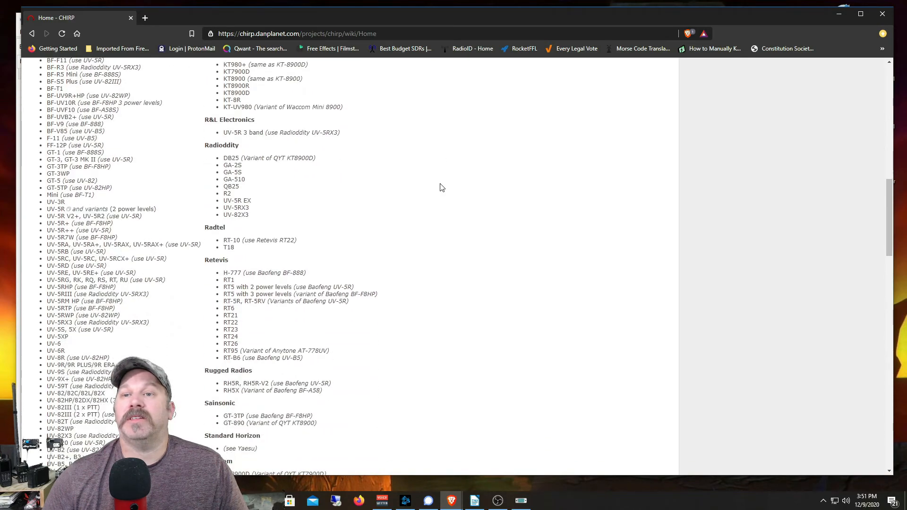
pyautogui.scroll(-6, 441, 187)
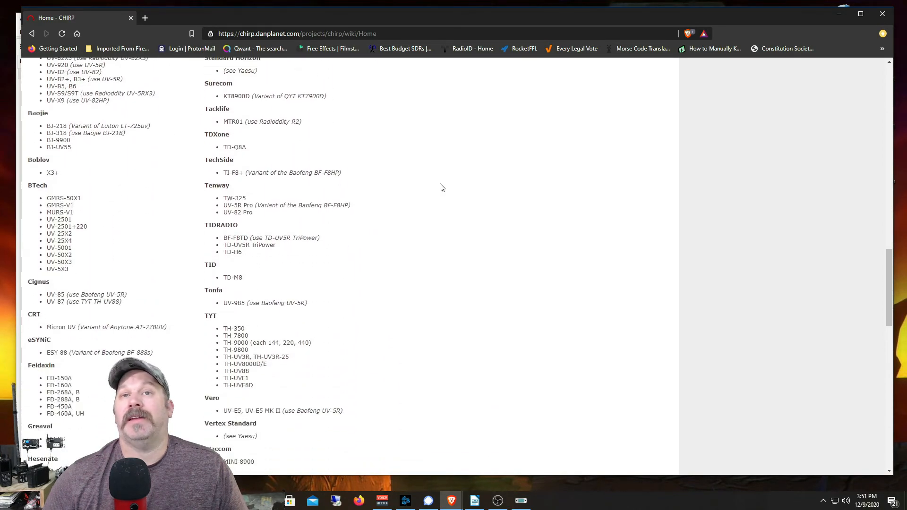
pyautogui.scroll(-8, 441, 188)
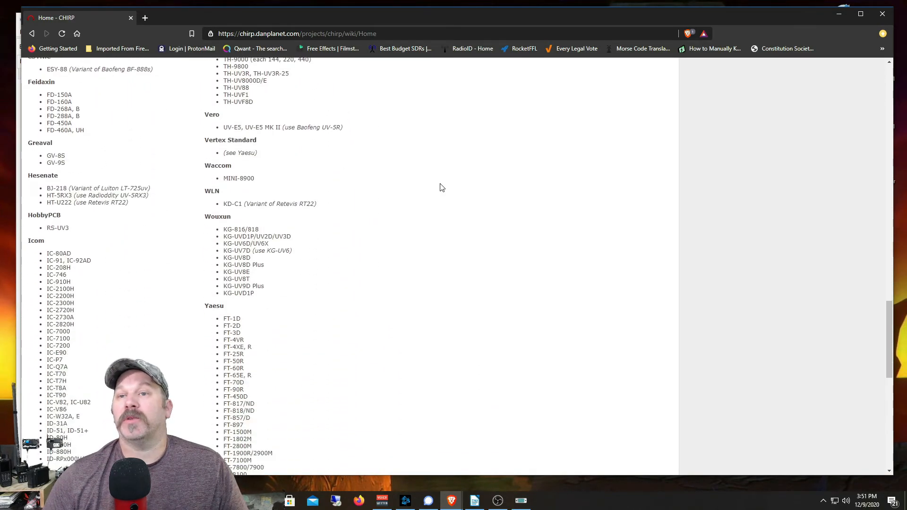
pyautogui.scroll(-3, 439, 208)
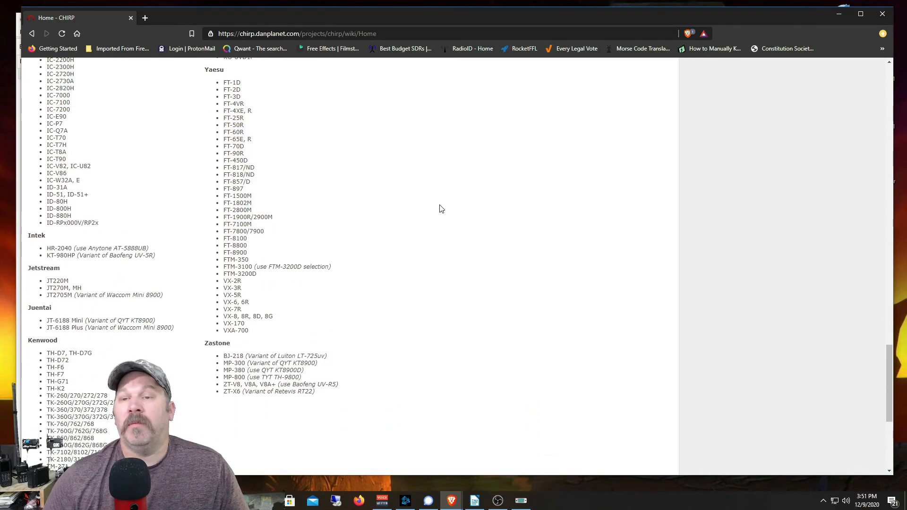
pyautogui.scroll(2, 439, 208)
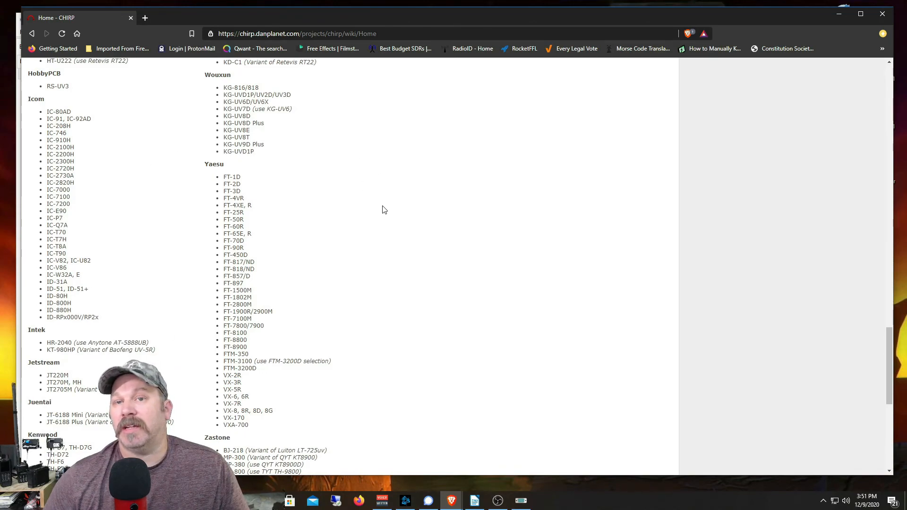
pyautogui.scroll(-1, 384, 209)
pyautogui.scroll(-2, 385, 209)
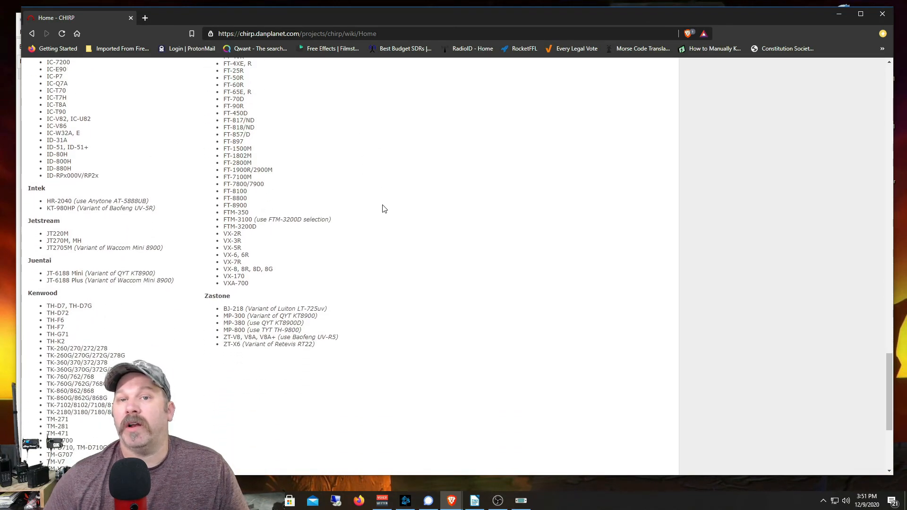
pyautogui.scroll(2, 383, 208)
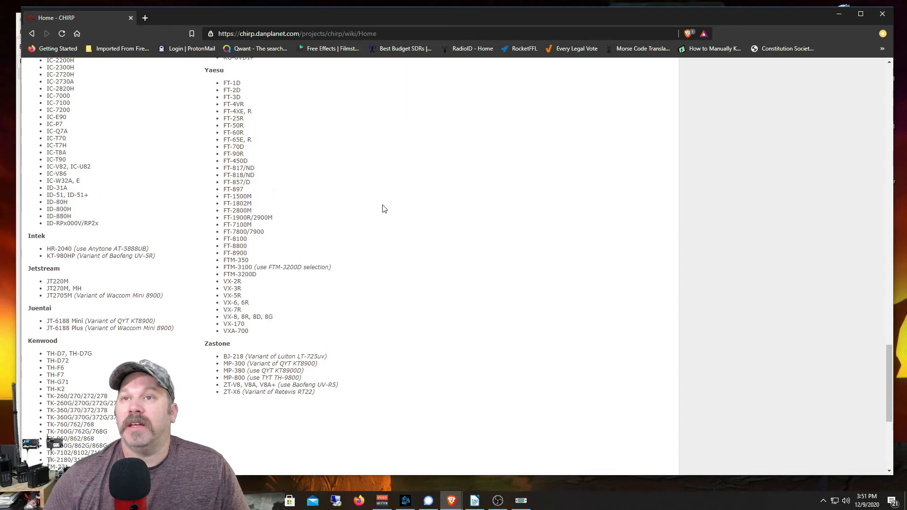
pyautogui.scroll(-3, 379, 260)
pyautogui.scroll(20, 378, 245)
pyautogui.scroll(15, 378, 245)
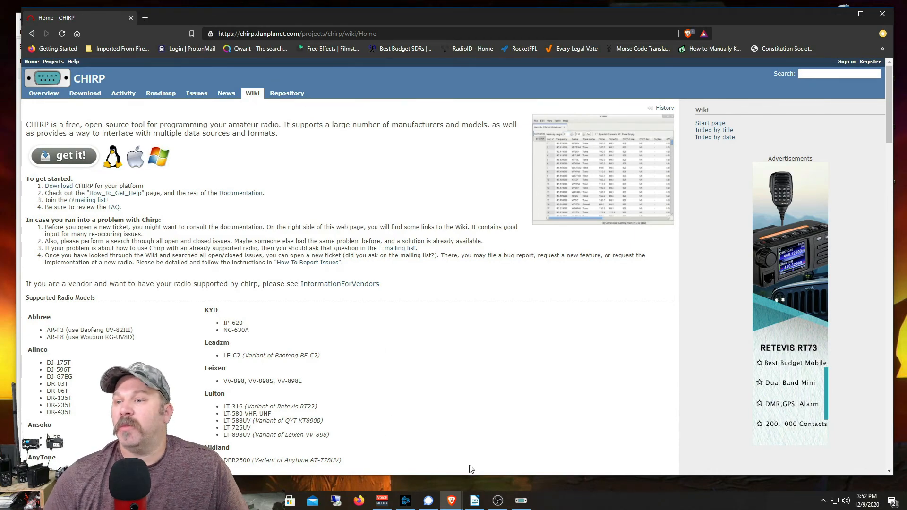
# Switch to CHIRP, save the Baofeng UV-5R memory file bftest.img, and close the program.
pyautogui.click(521, 500)
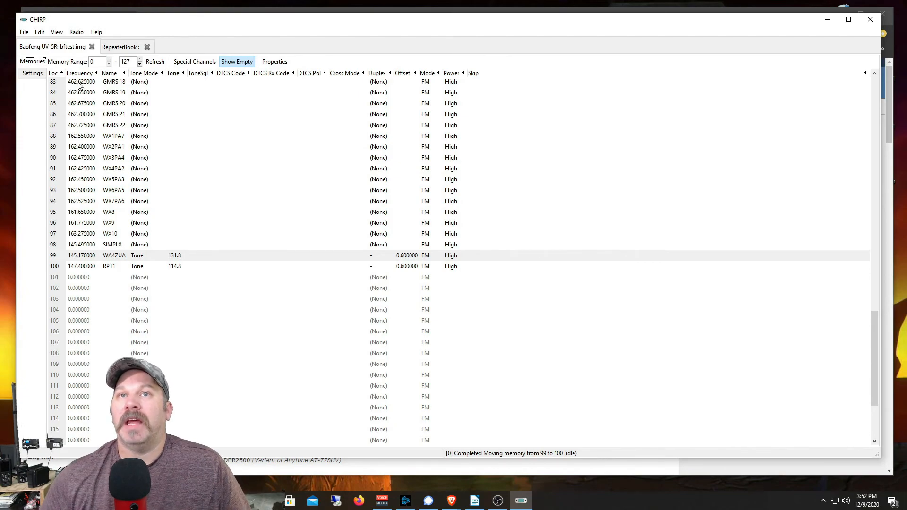
pyautogui.click(25, 32)
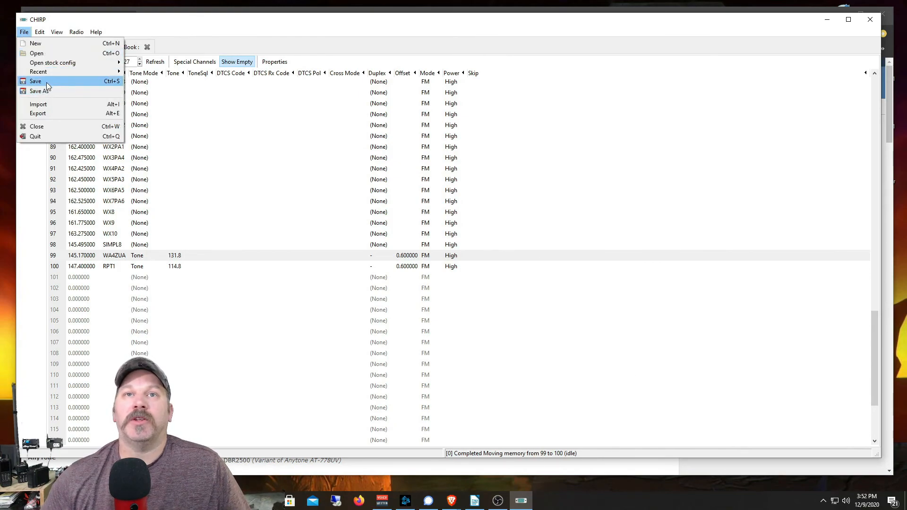
pyautogui.click(46, 82)
pyautogui.click(870, 19)
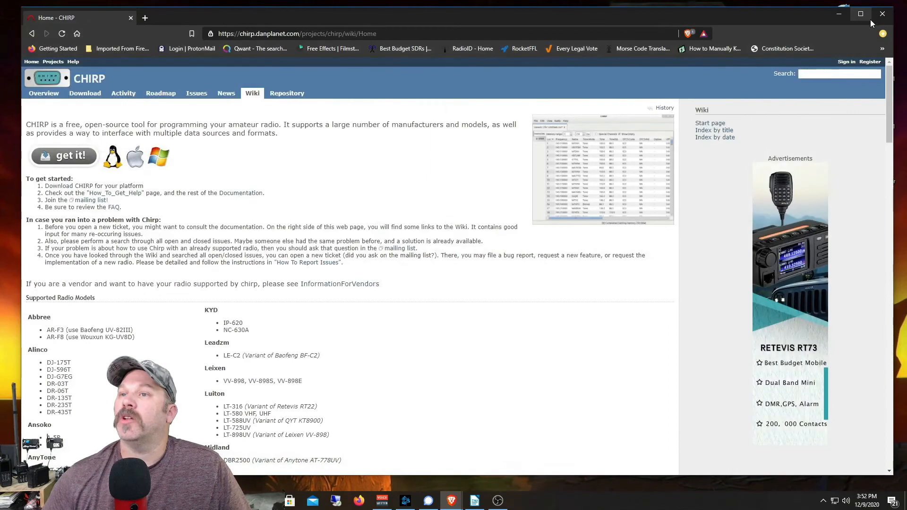